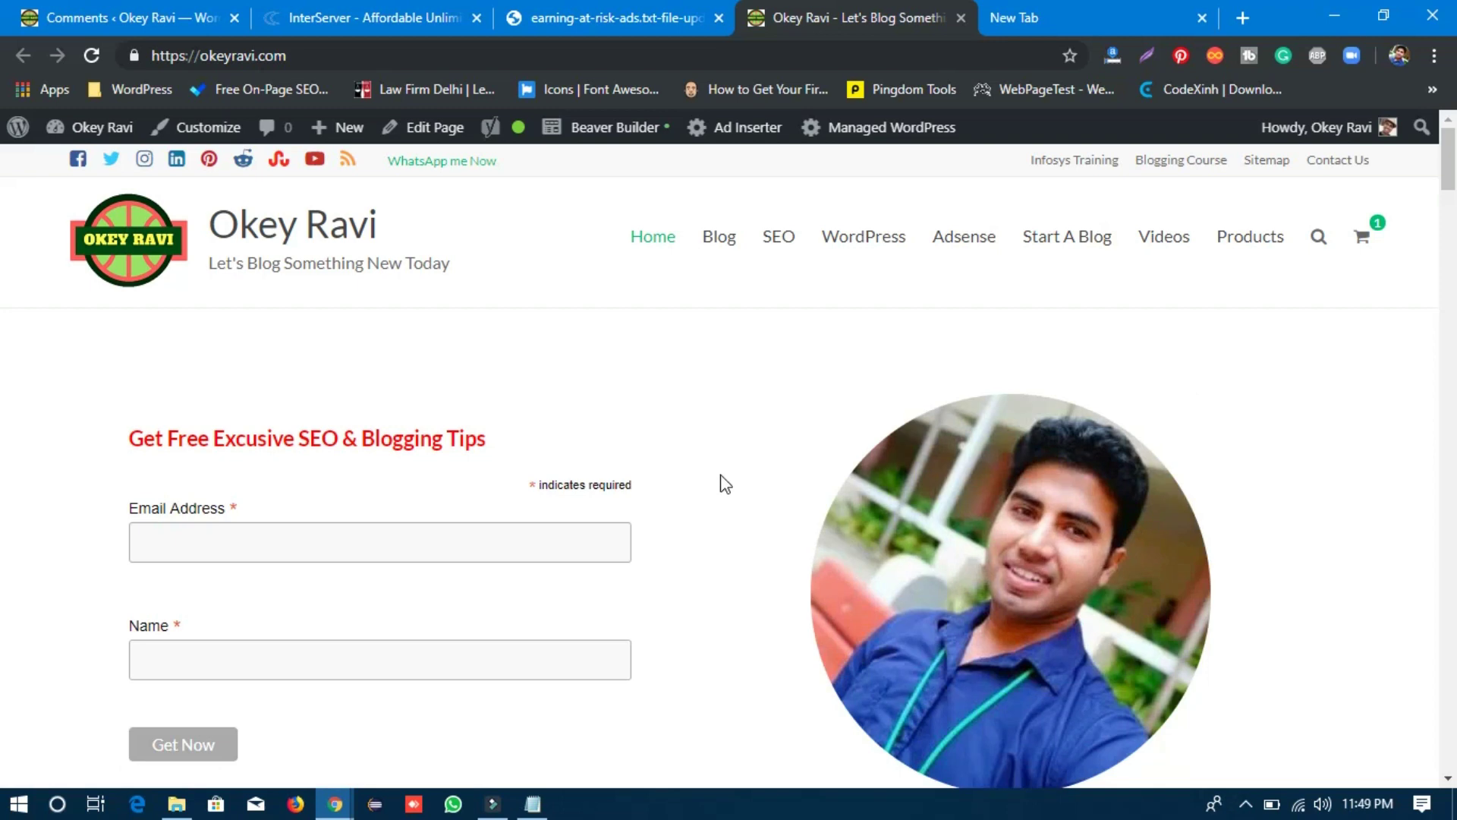
# Step: View the earnings-at-risk AdSense screenshot, then return to the blog homepage
pyautogui.scroll(-3, 725, 480)
pyautogui.scroll(-4, 725, 481)
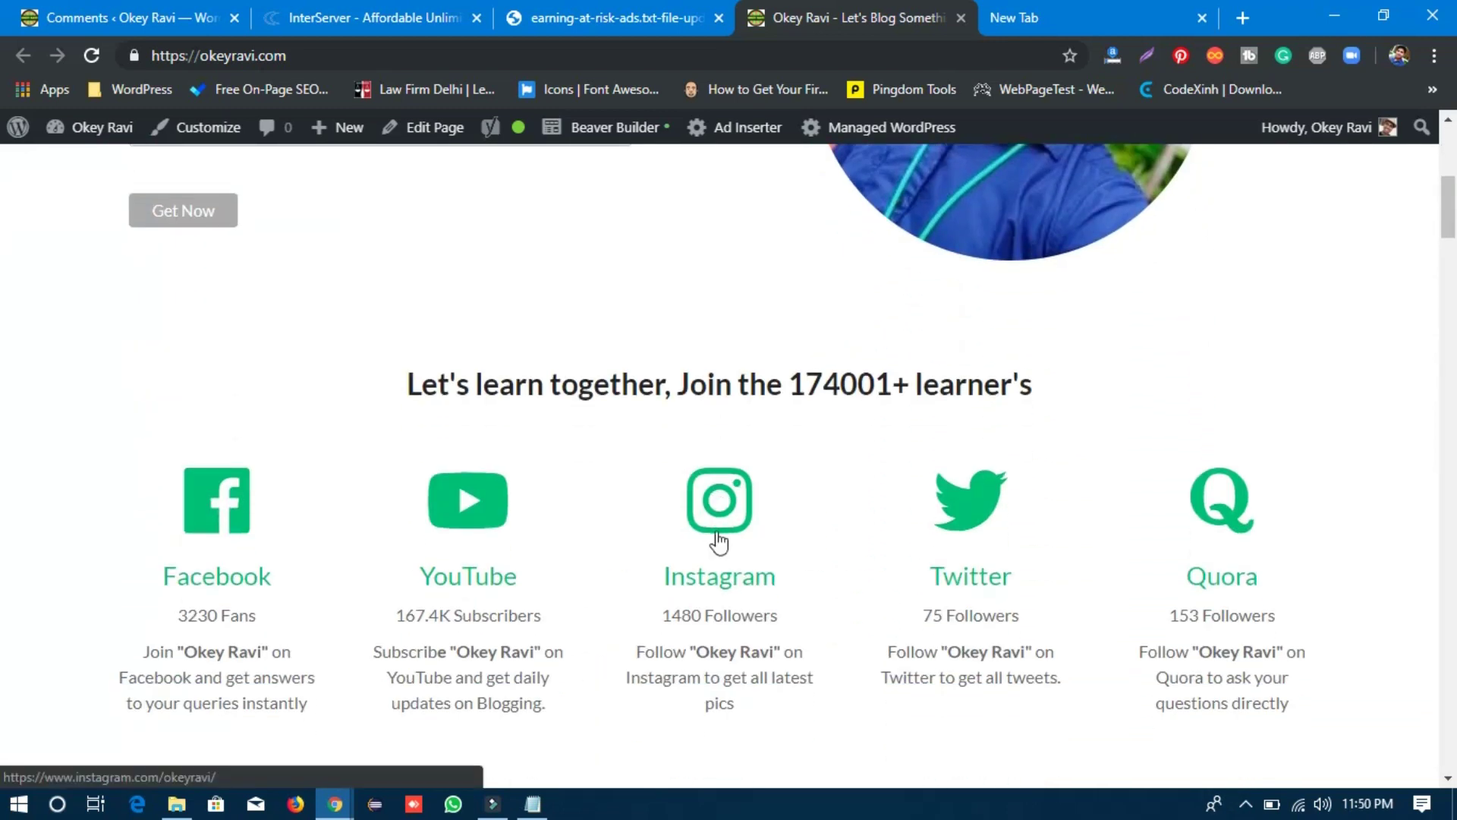
pyautogui.click(640, 10)
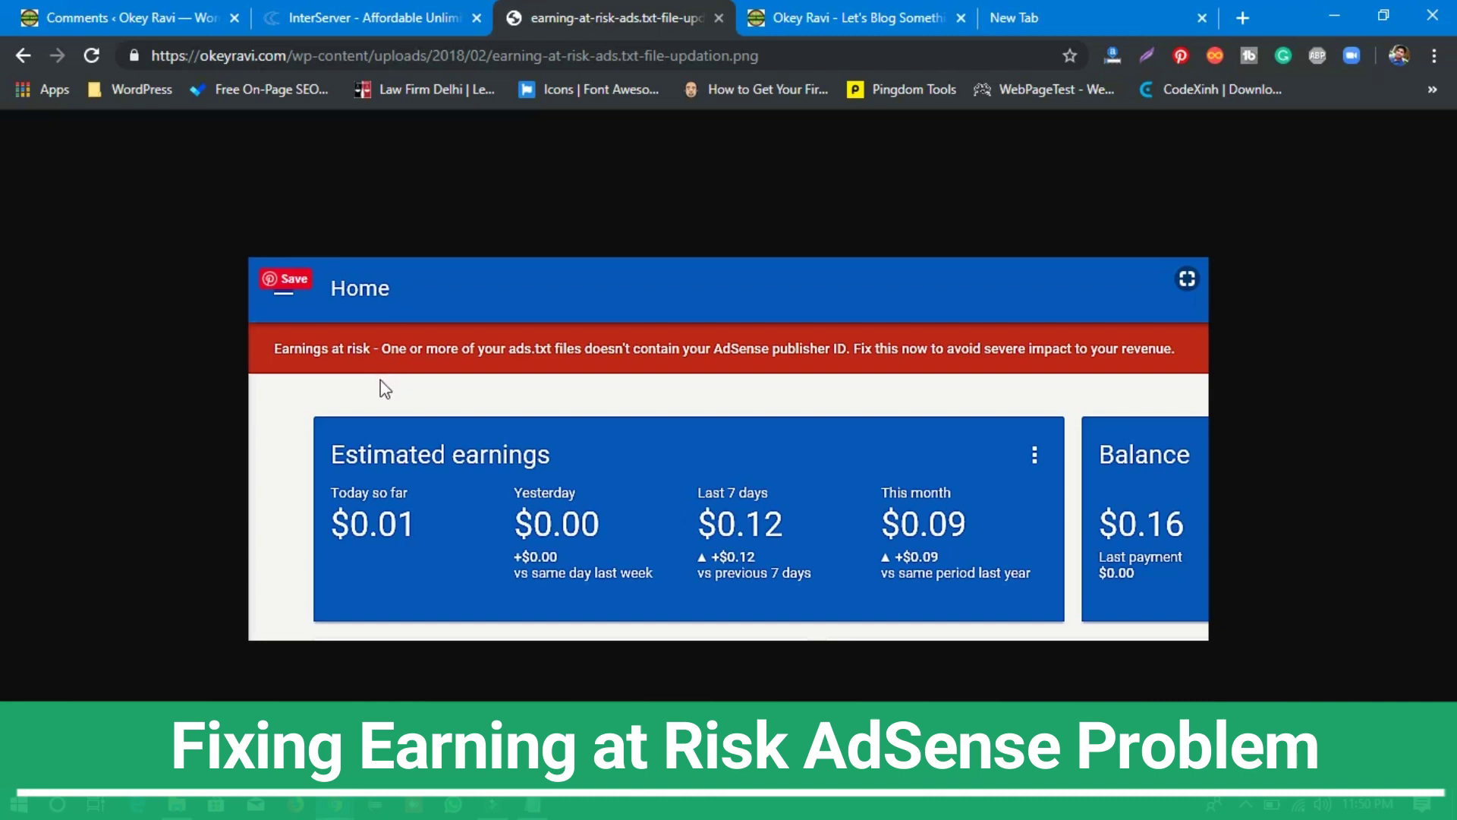
pyautogui.click(844, 9)
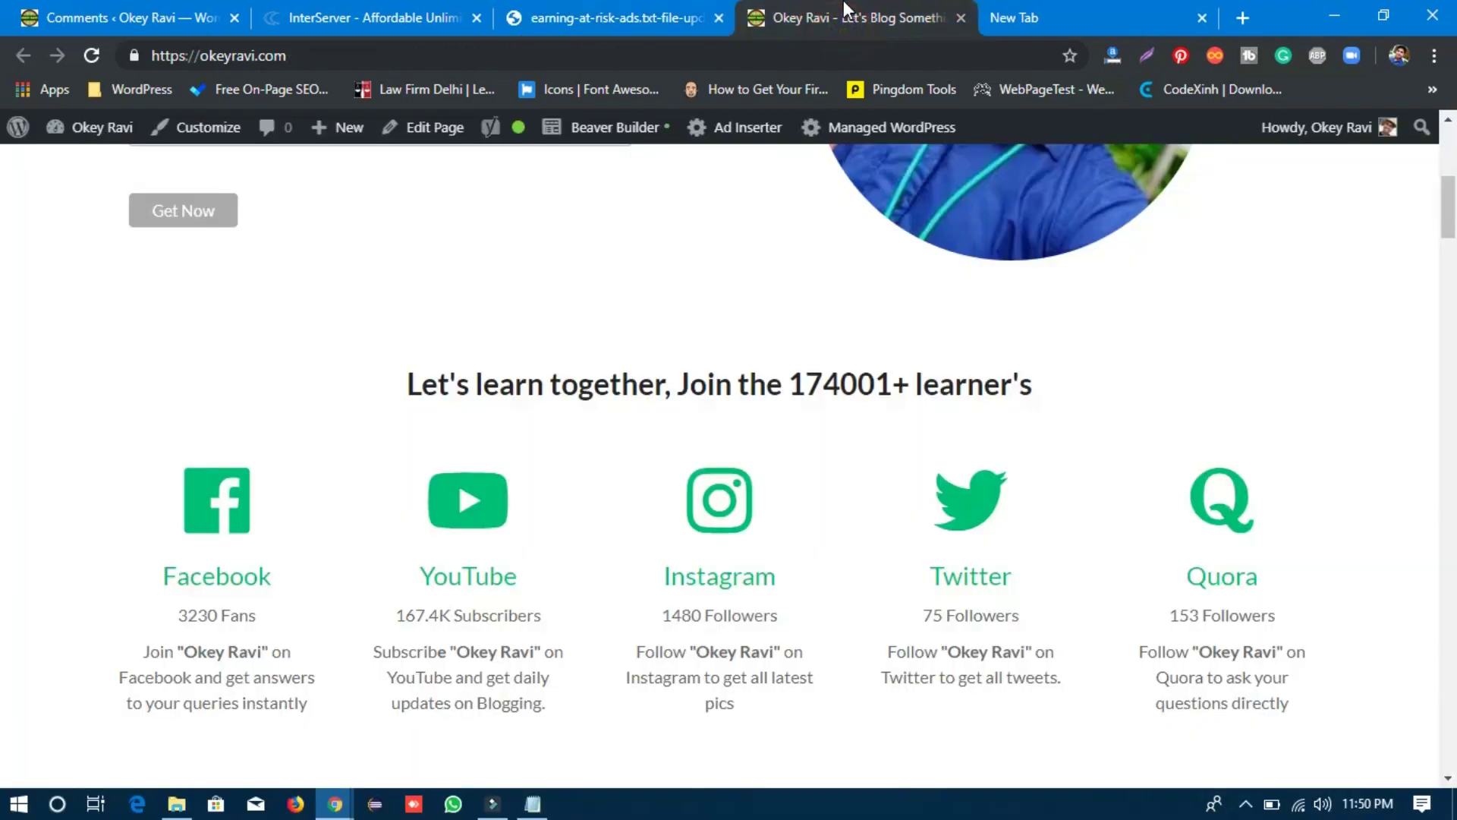
pyautogui.scroll(6, 670, 376)
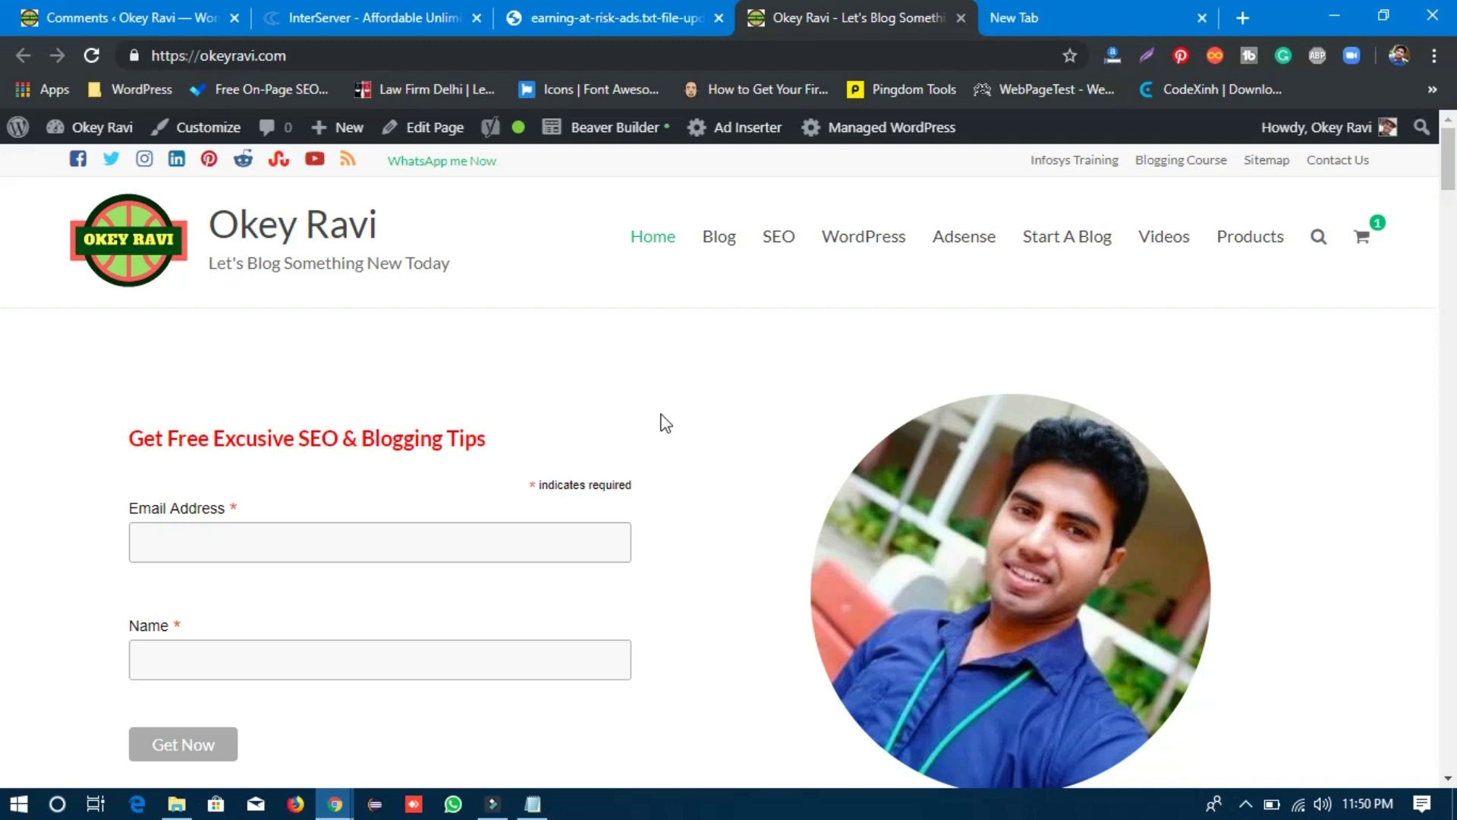
# Step: Minimize Chrome and create a new text document on the Windows desktop
pyautogui.click(1337, 12)
pyautogui.rightClick(513, 362)
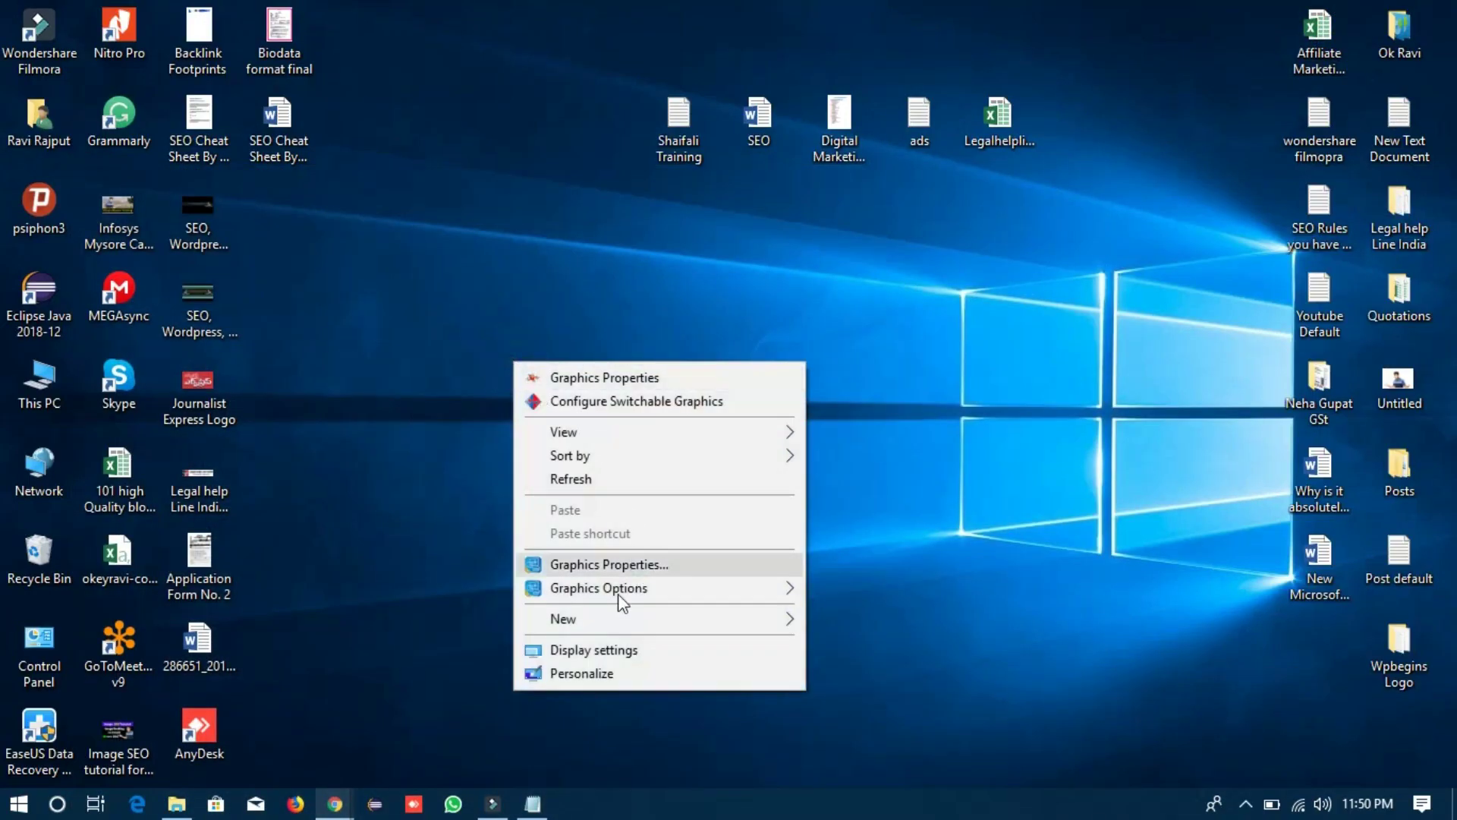
pyautogui.moveTo(690, 618)
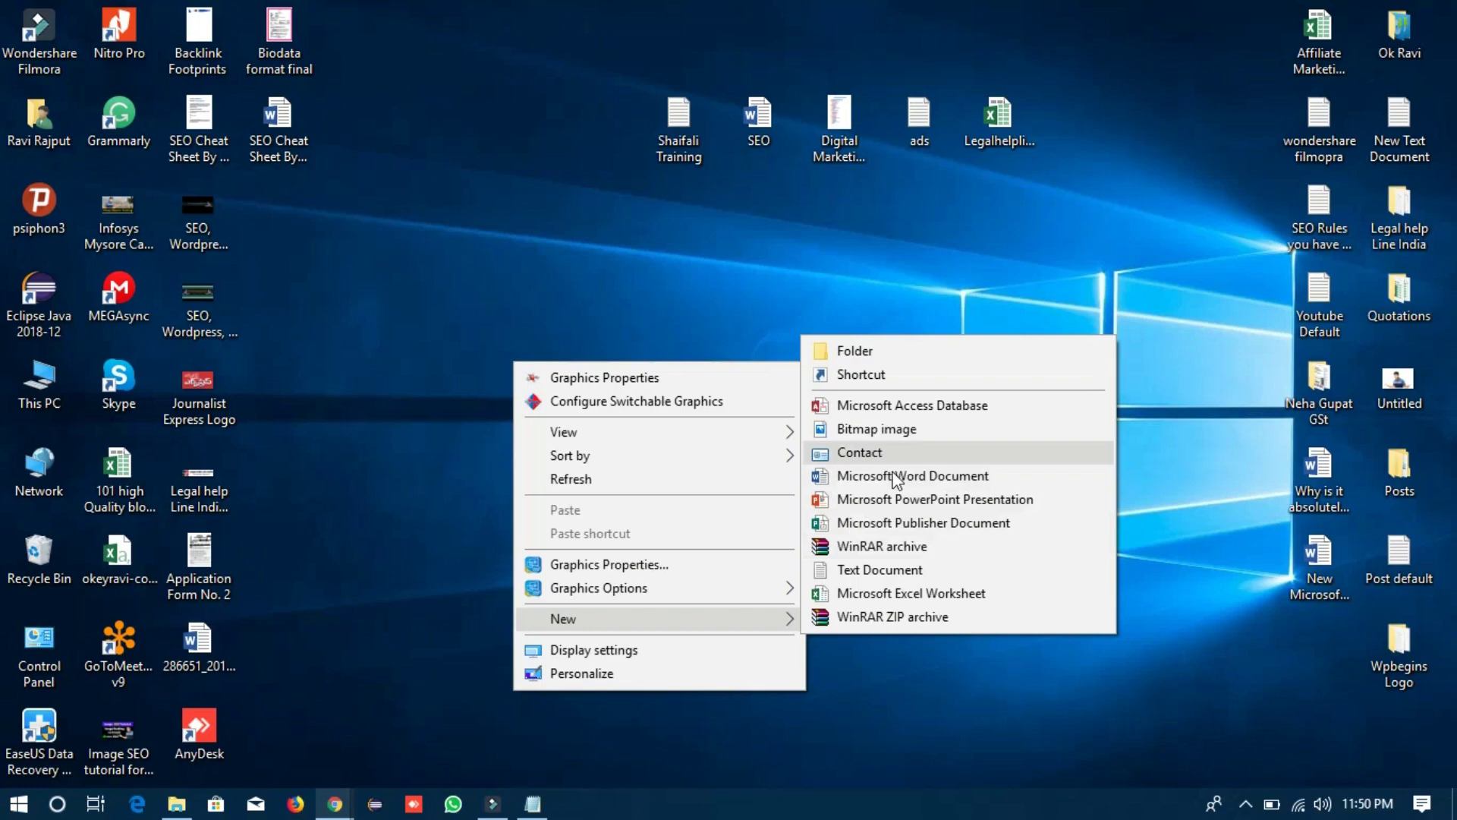
pyautogui.click(876, 571)
# Step: Try naming it 'ads', decline 'ads (2)', and keep the name 'New Text Document (2)'
pyautogui.press('BackSpace')
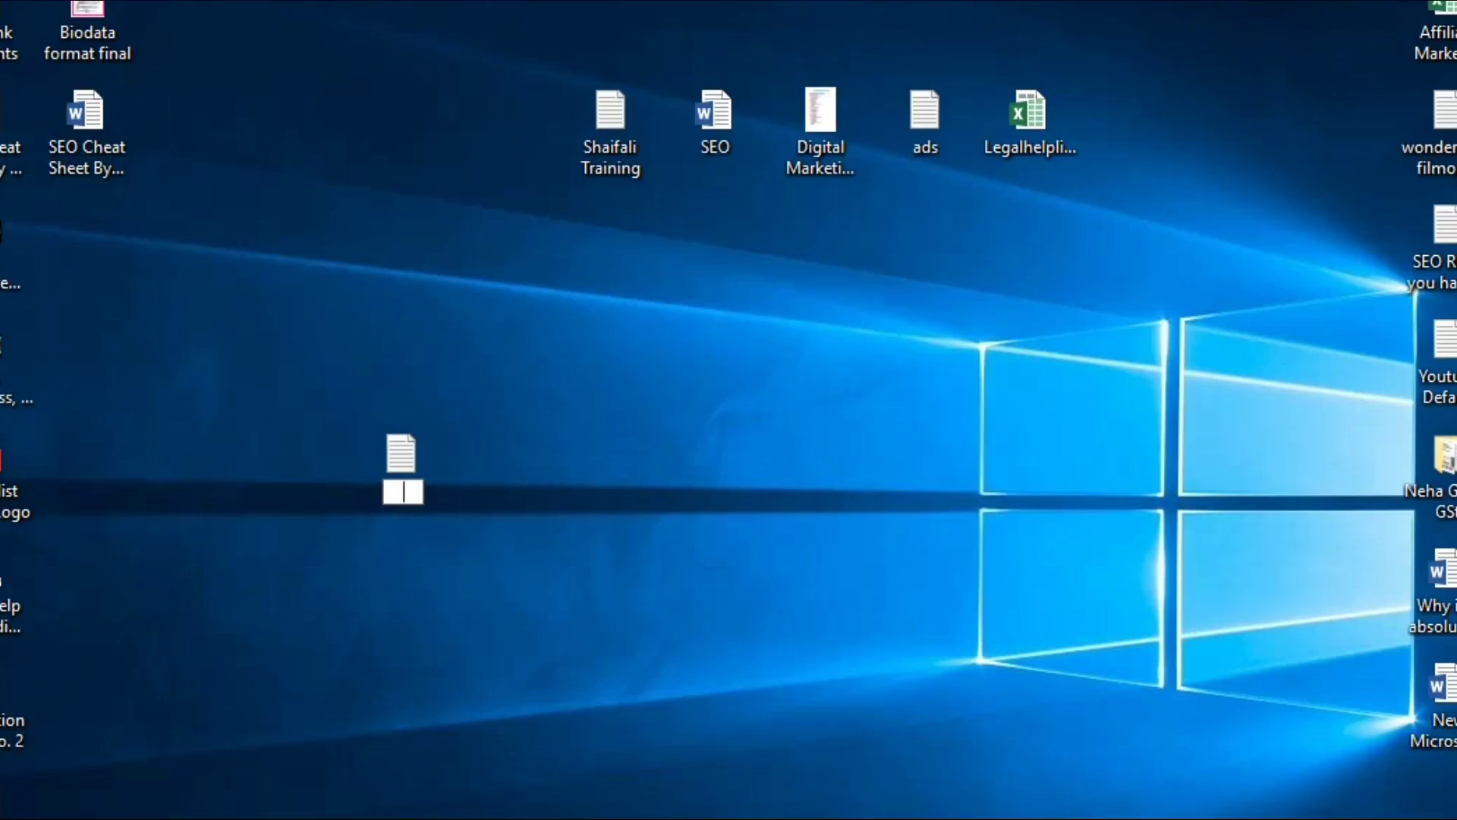
pyautogui.write('ads')
pyautogui.click(872, 723)
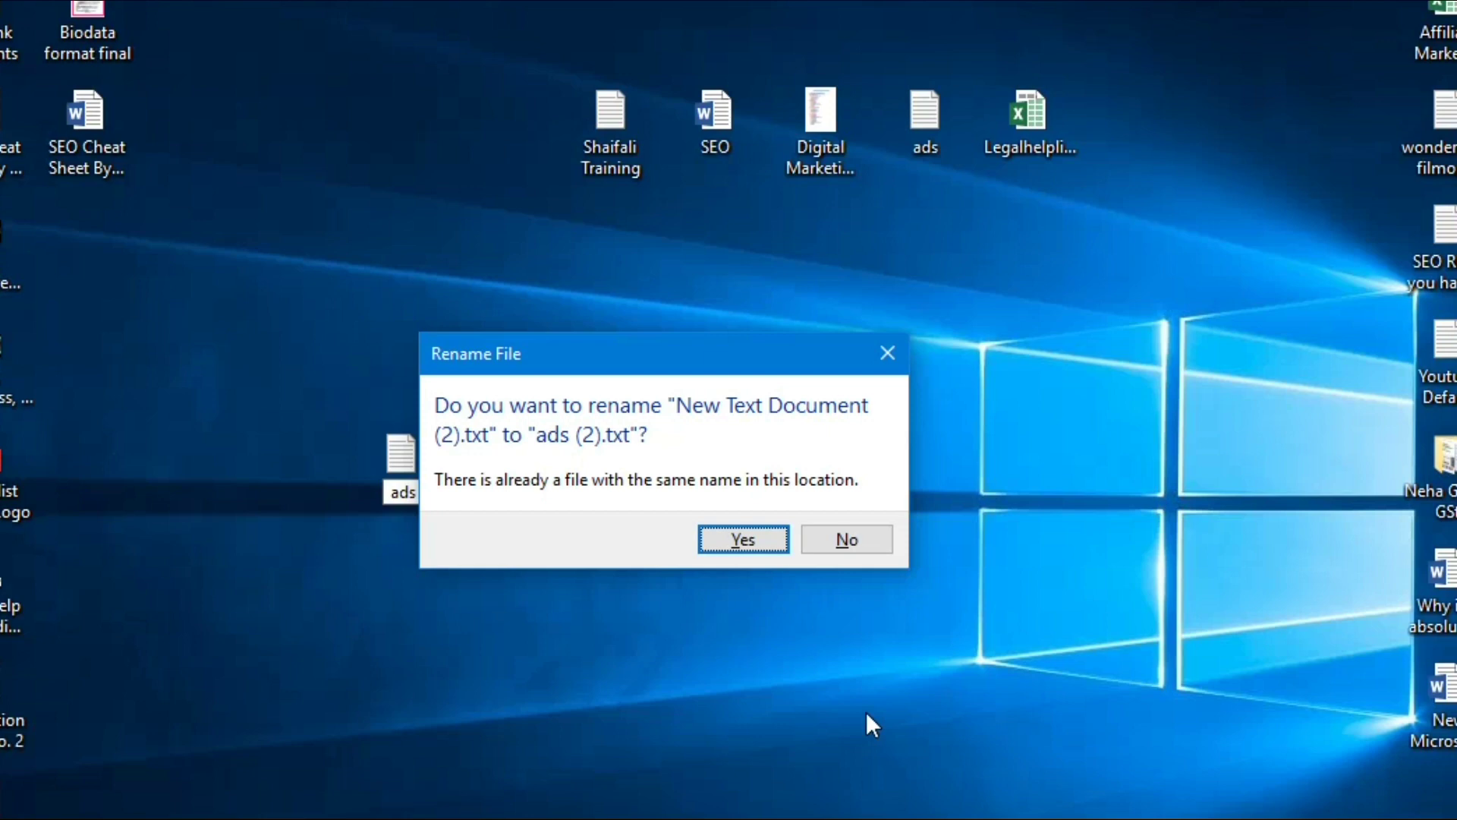
pyautogui.click(868, 541)
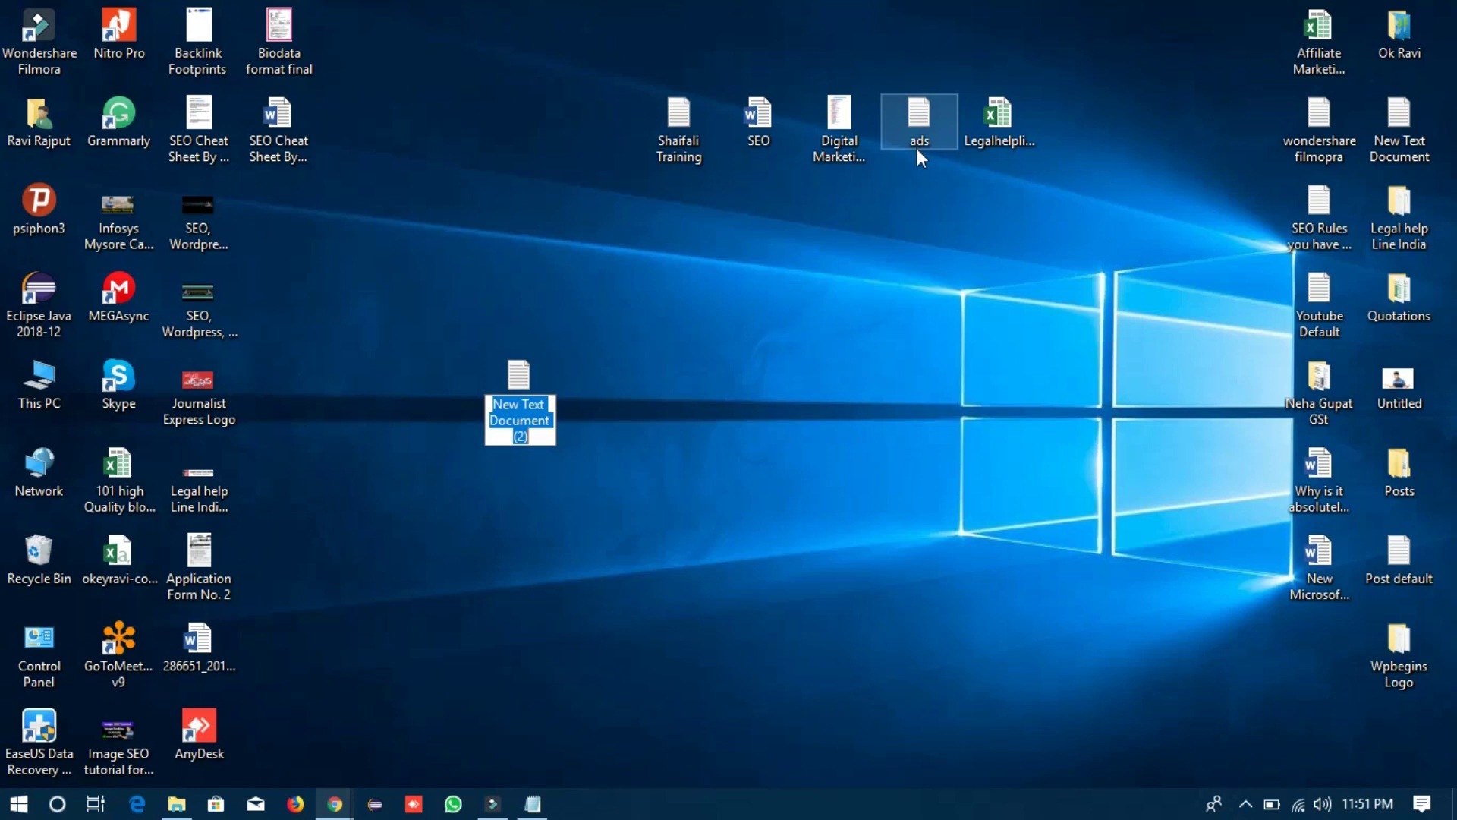
pyautogui.click(775, 320)
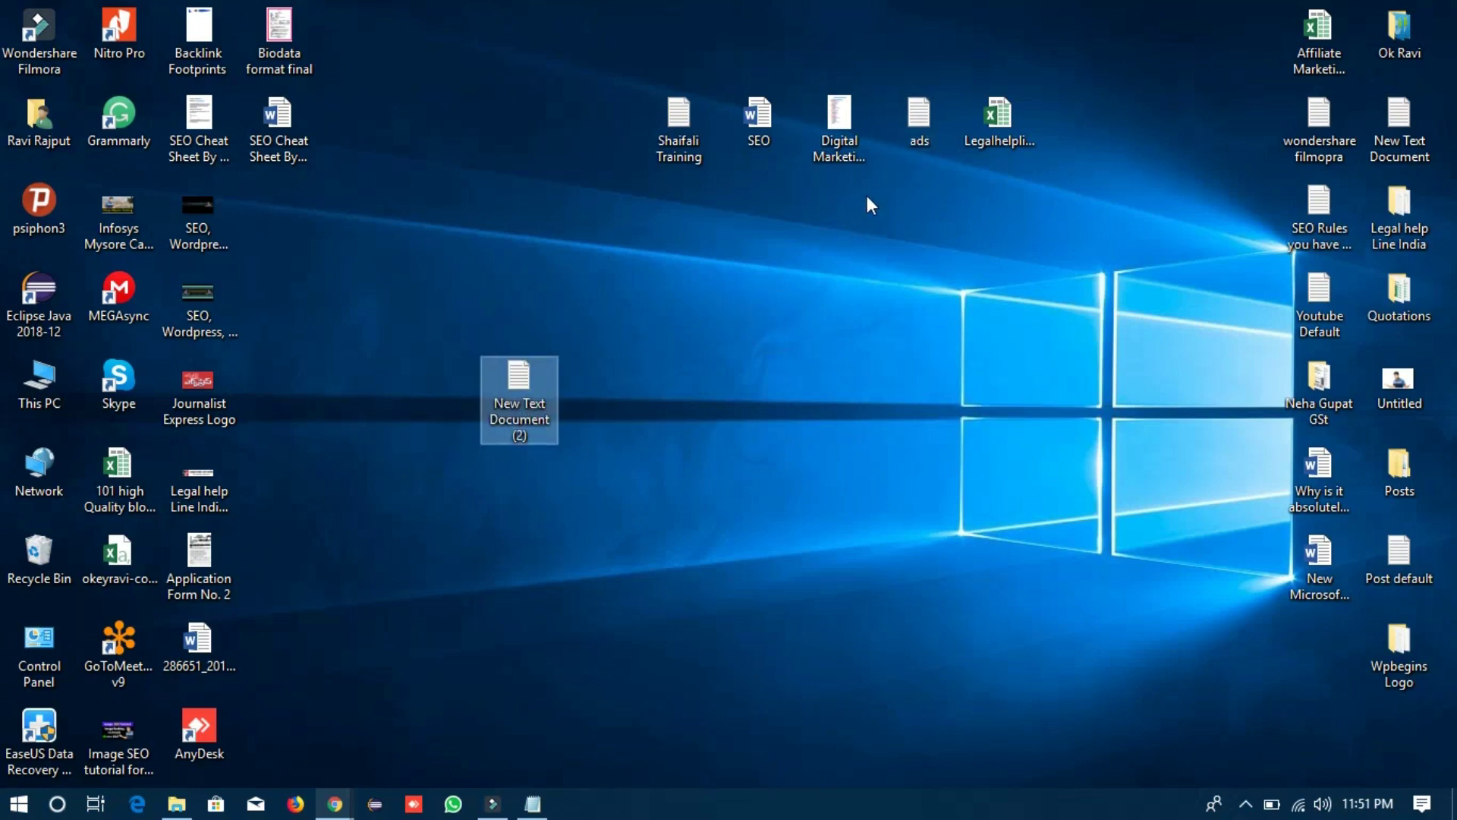
# Step: Open the ads text file in Notepad and select the old pub- publisher ID
pyautogui.doubleClick(918, 124)
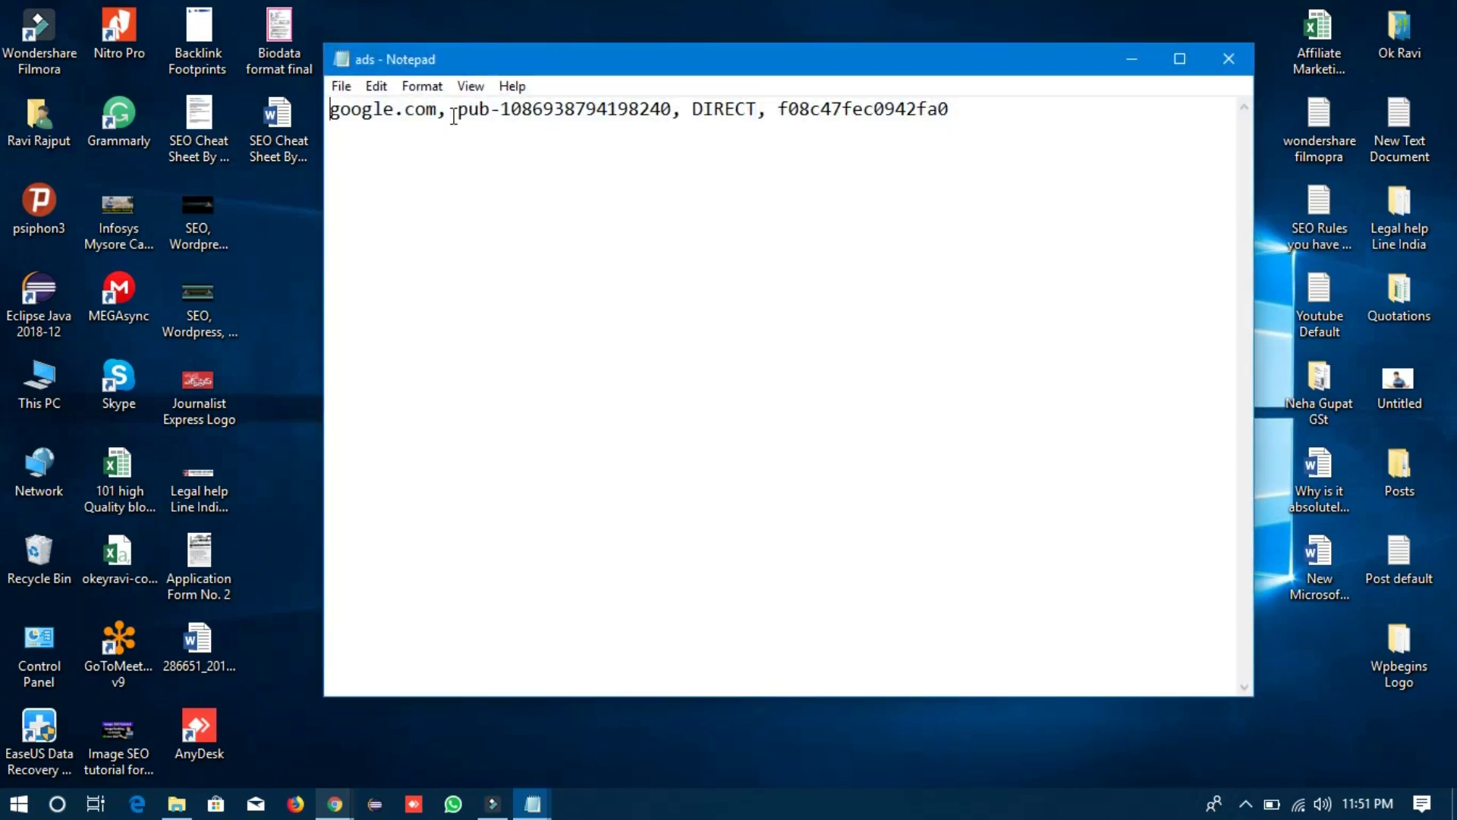
pyautogui.moveTo(457, 109); pyautogui.dragTo(673, 112)
pyautogui.click(703, 111)
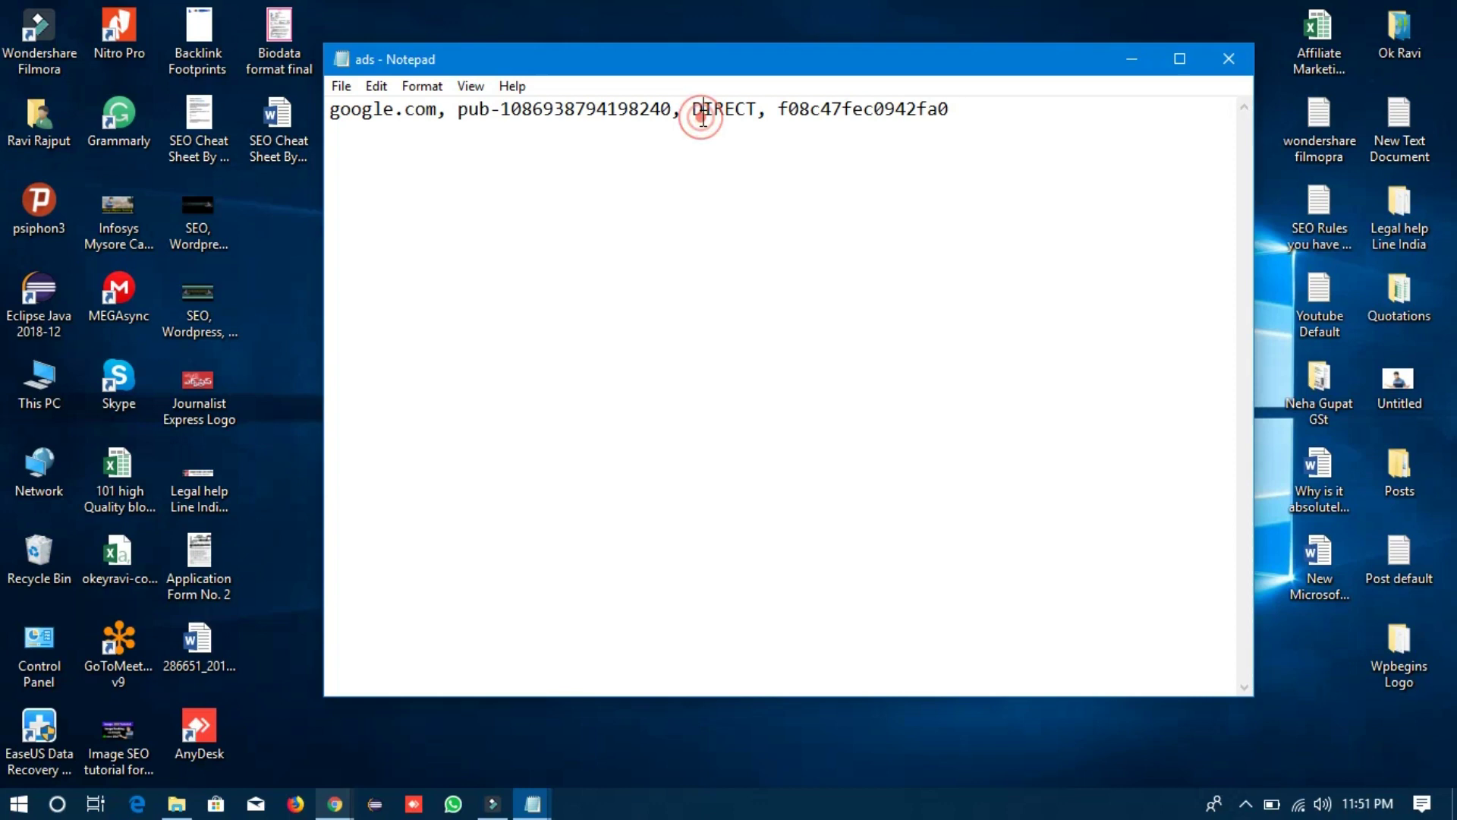
pyautogui.doubleClick(781, 109)
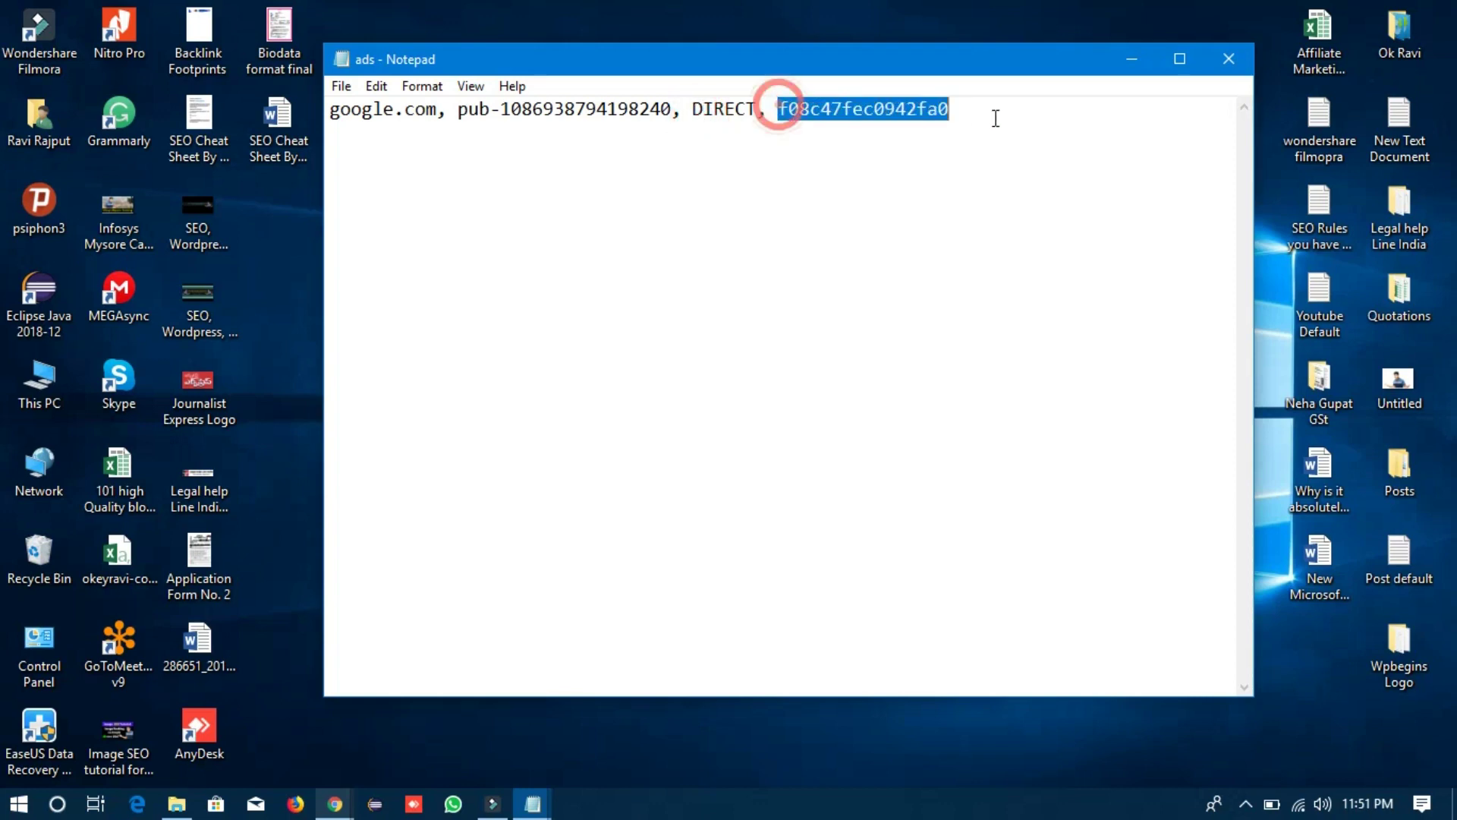
pyautogui.click(934, 179)
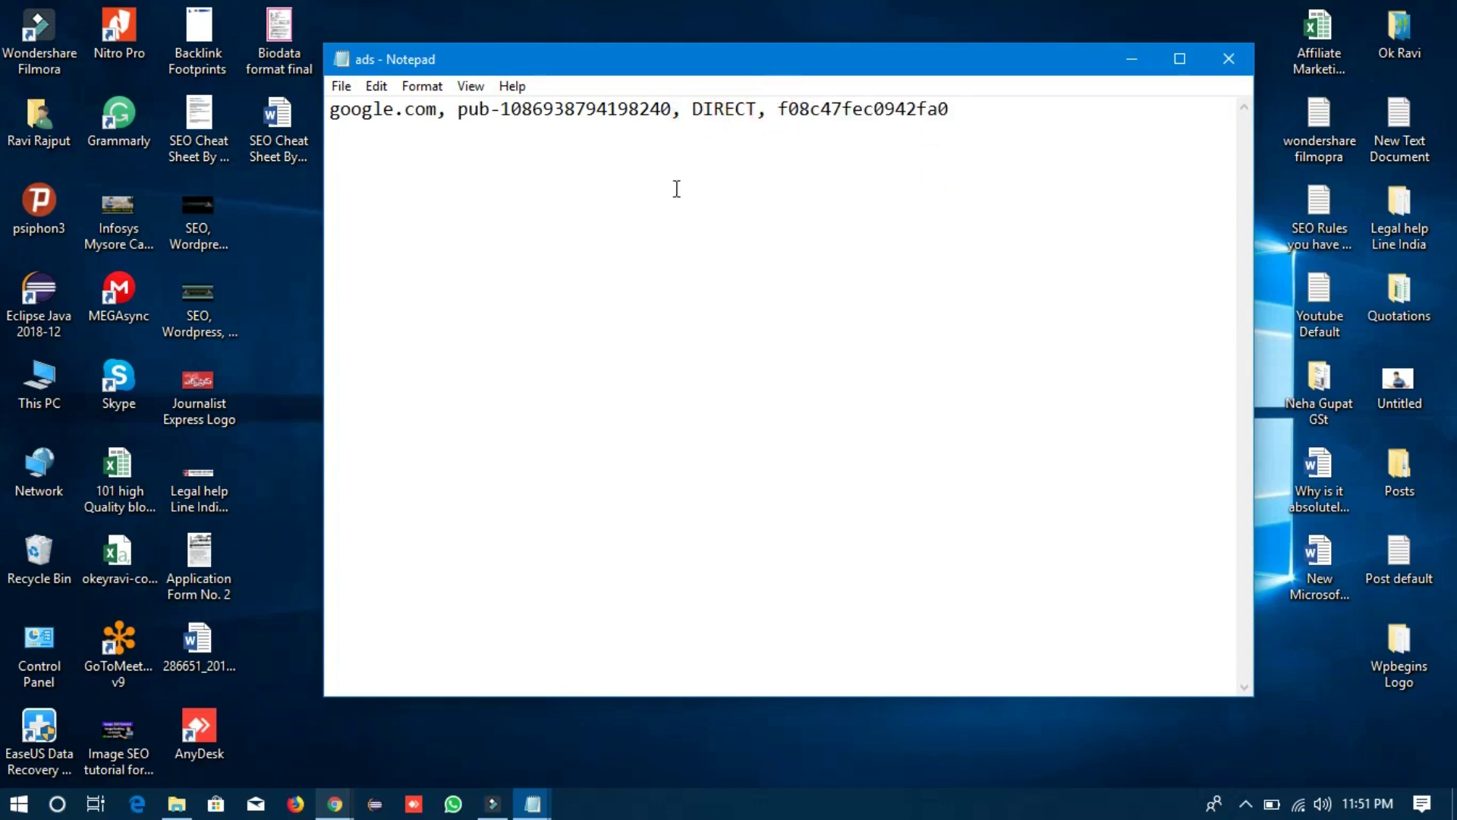
pyautogui.moveTo(673, 110); pyautogui.dragTo(458, 111)
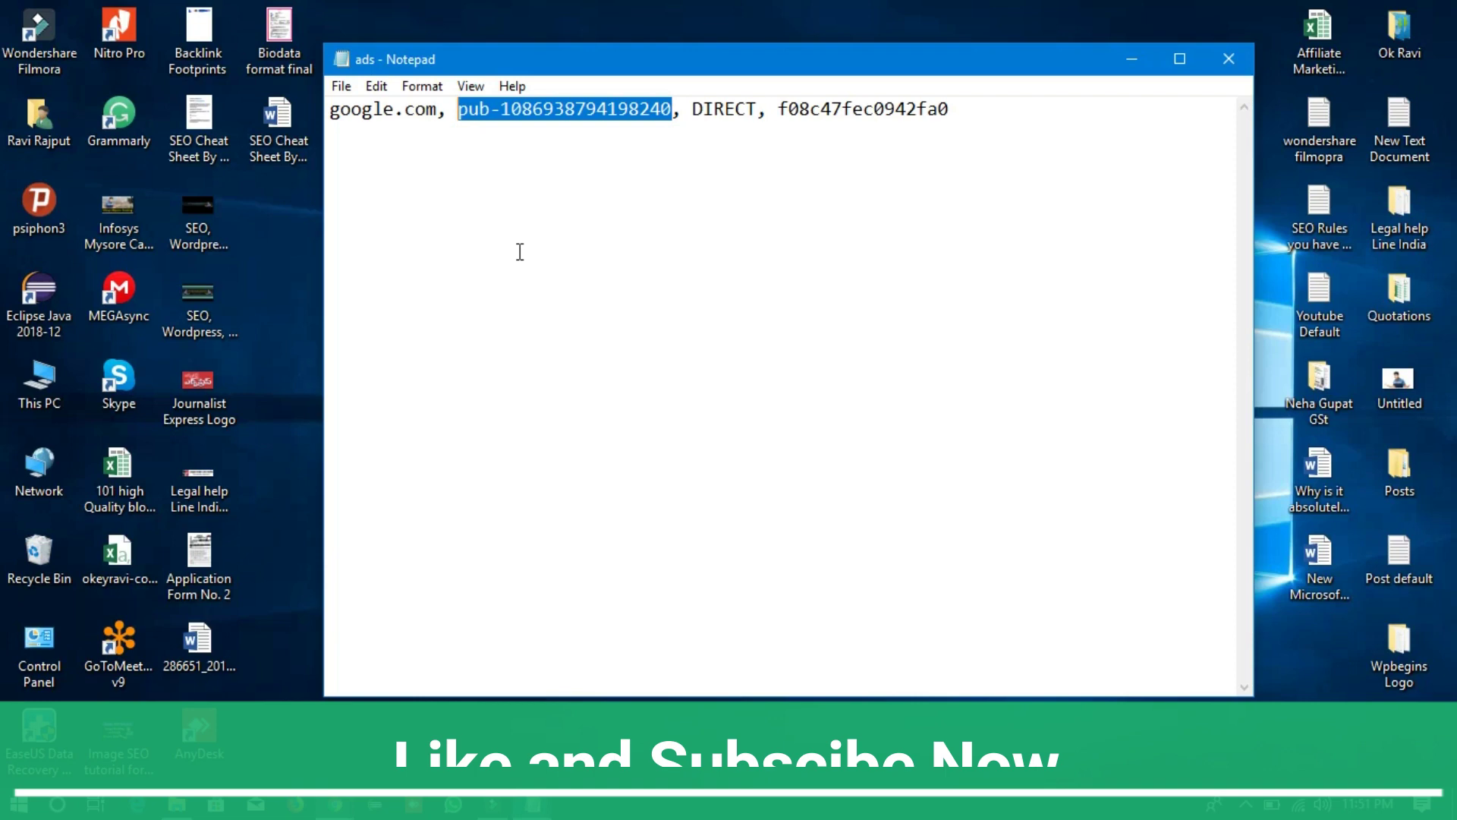
# Step: Copy the account's pub- publisher ID from the AdSense address bar and return to Notepad
pyautogui.moveTo(414, 804)
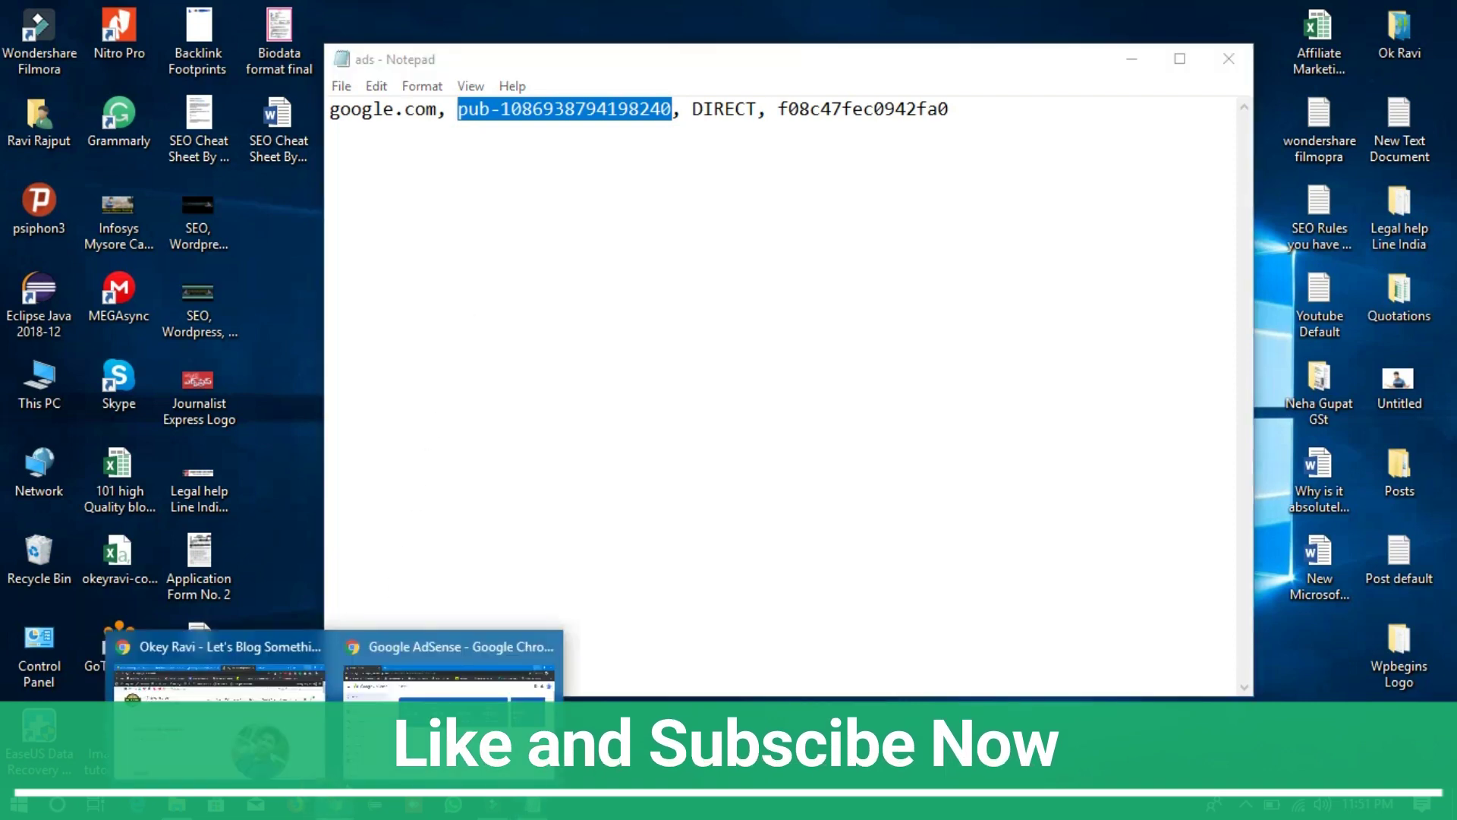
pyautogui.click(416, 740)
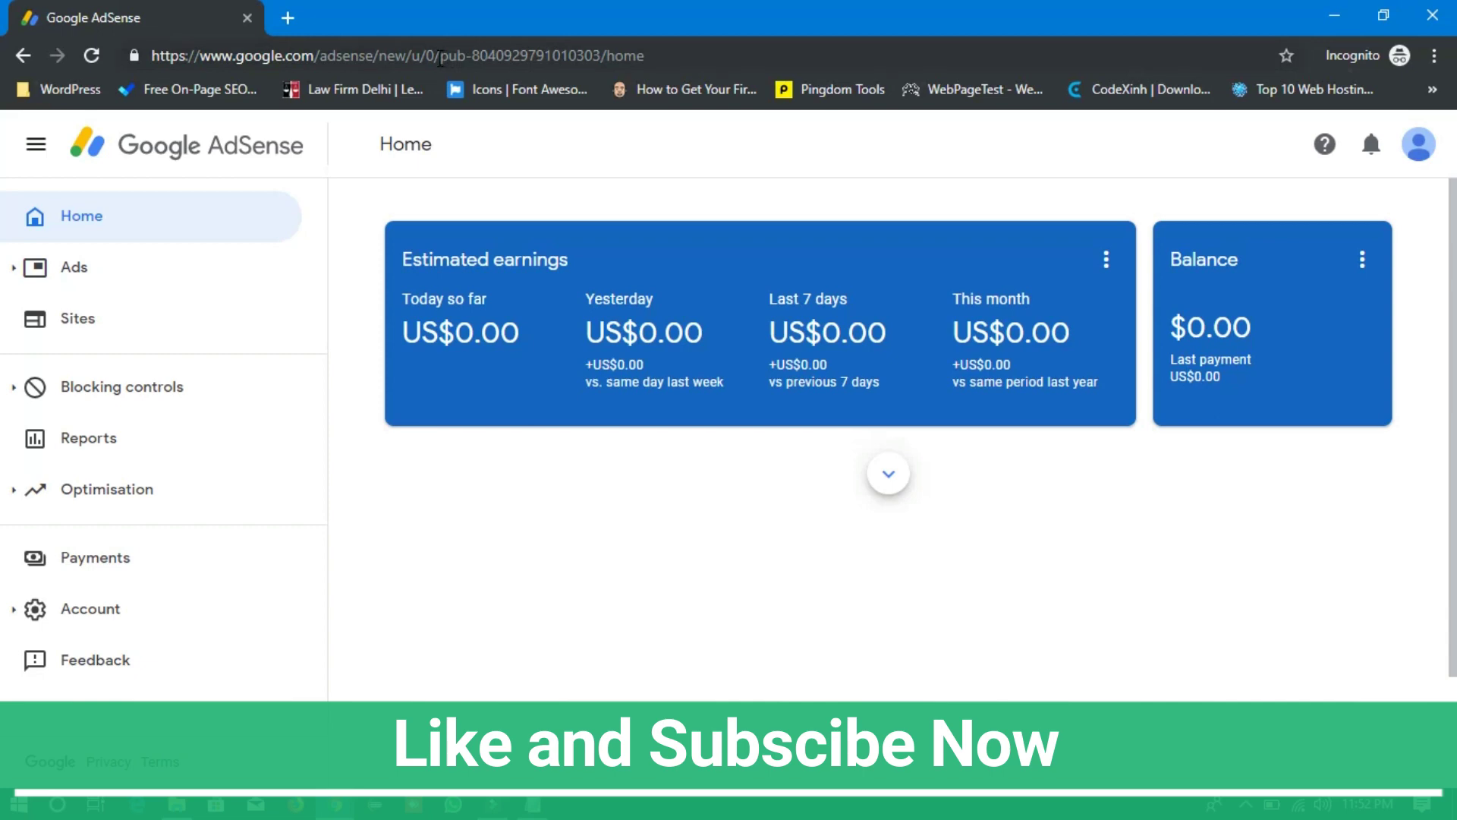
pyautogui.moveTo(440, 55); pyautogui.dragTo(600, 58)
pyautogui.hotkey('ctrl', 'c')
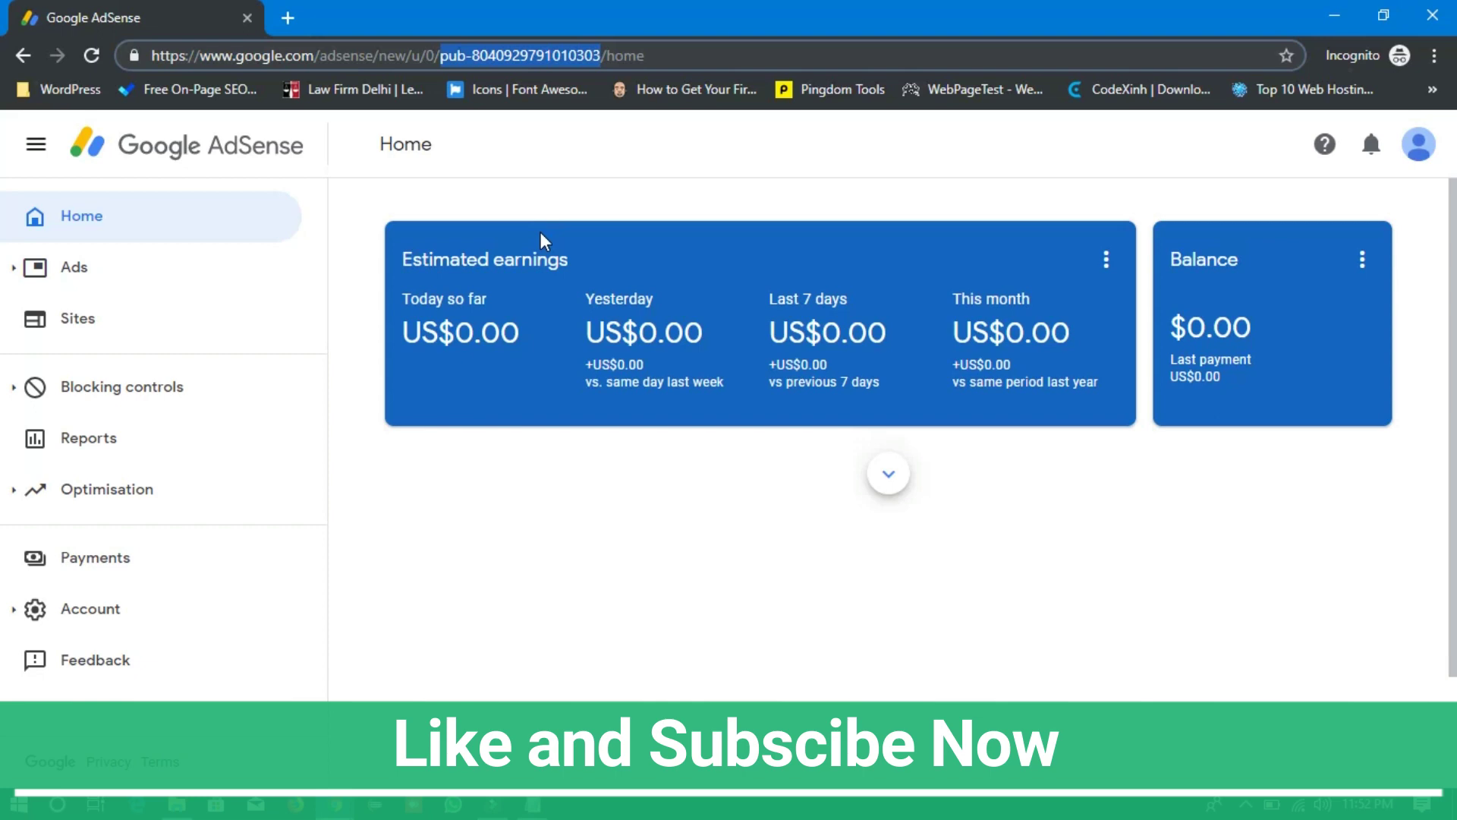
pyautogui.click(1334, 15)
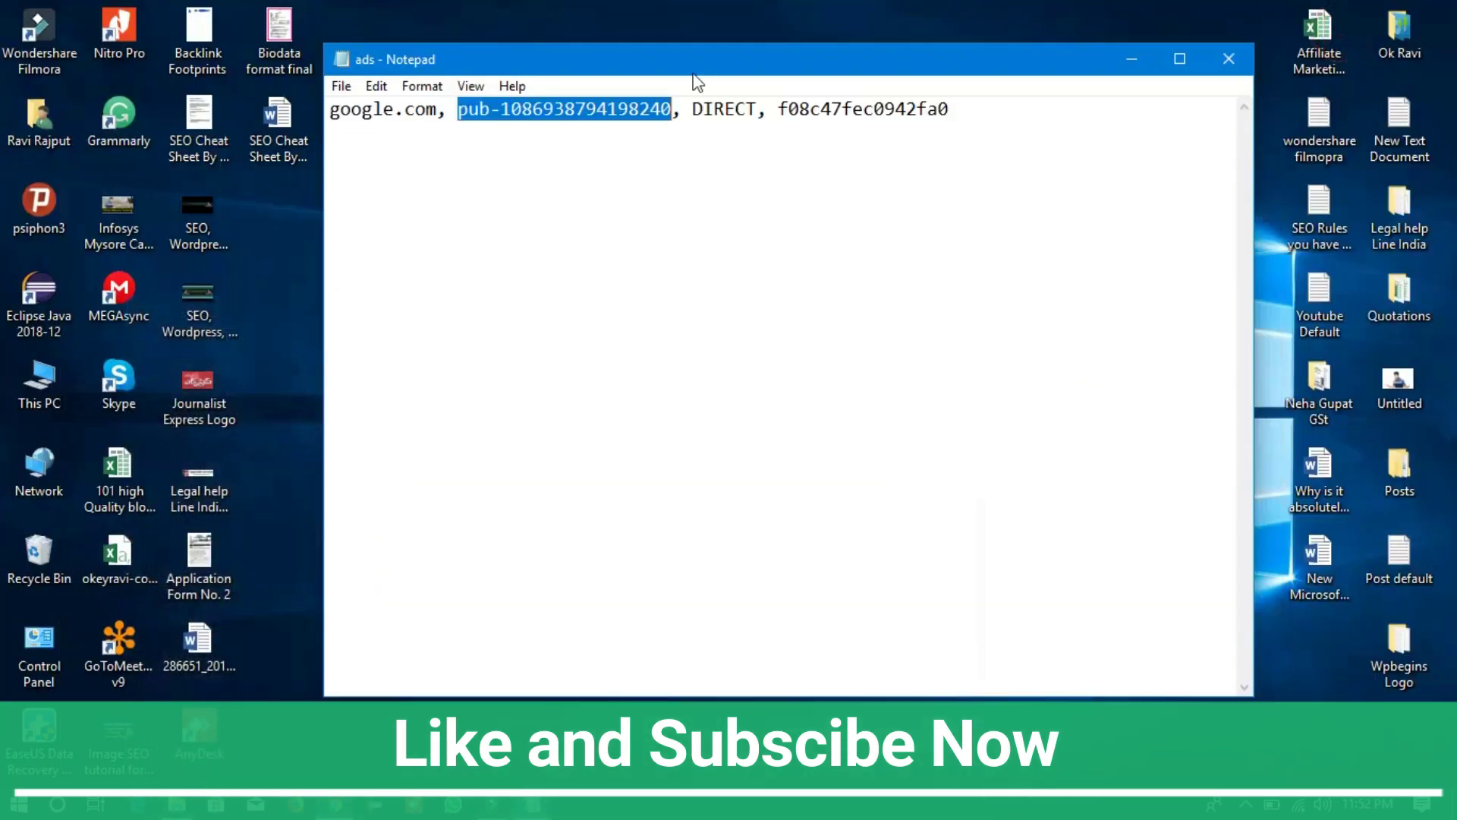
# Step: Paste the copied publisher ID over the old one and select the whole ads.txt line
pyautogui.hotkey('ctrl', 'v')
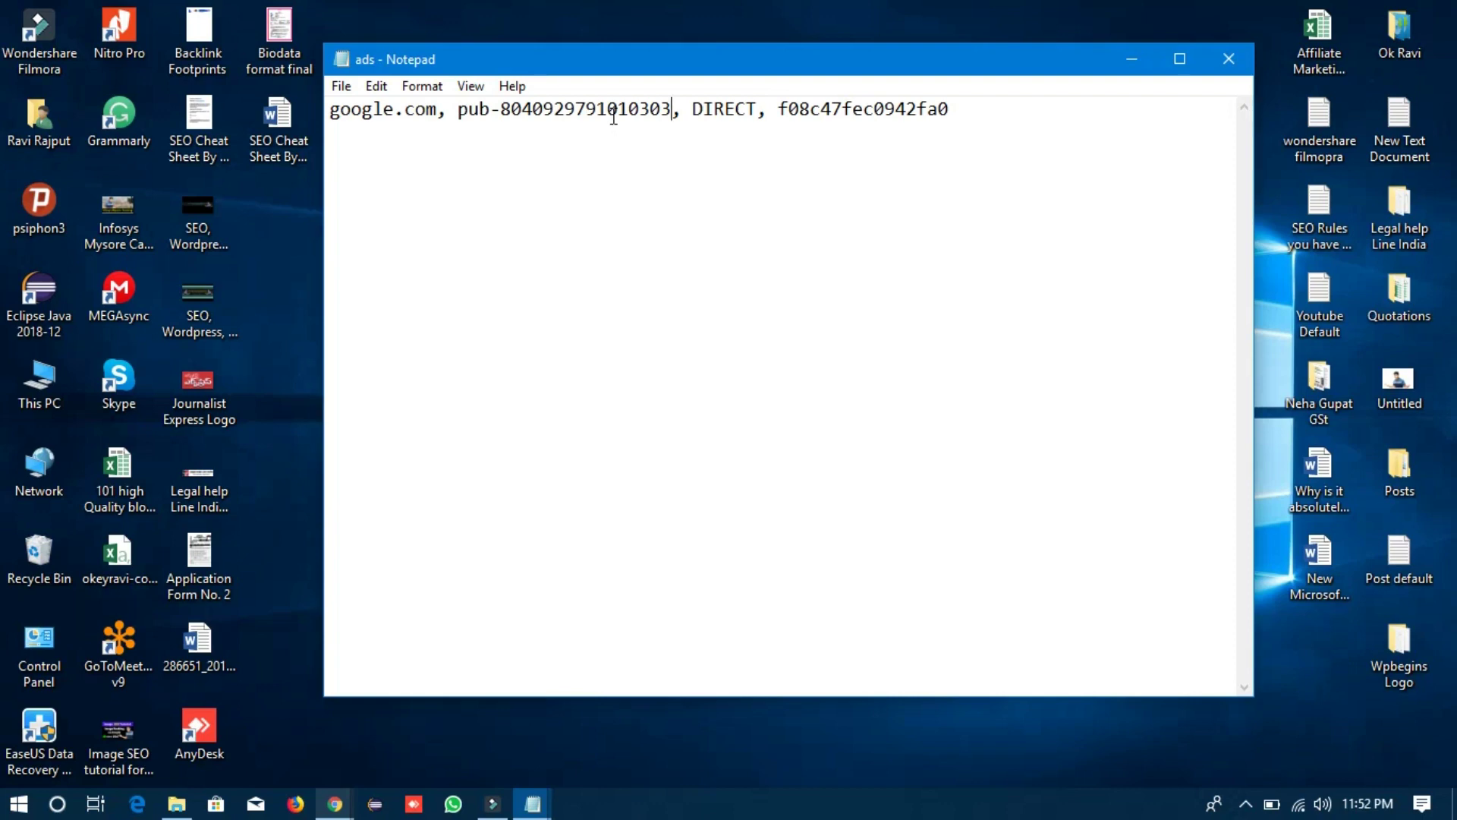
pyautogui.moveTo(953, 107); pyautogui.dragTo(328, 112)
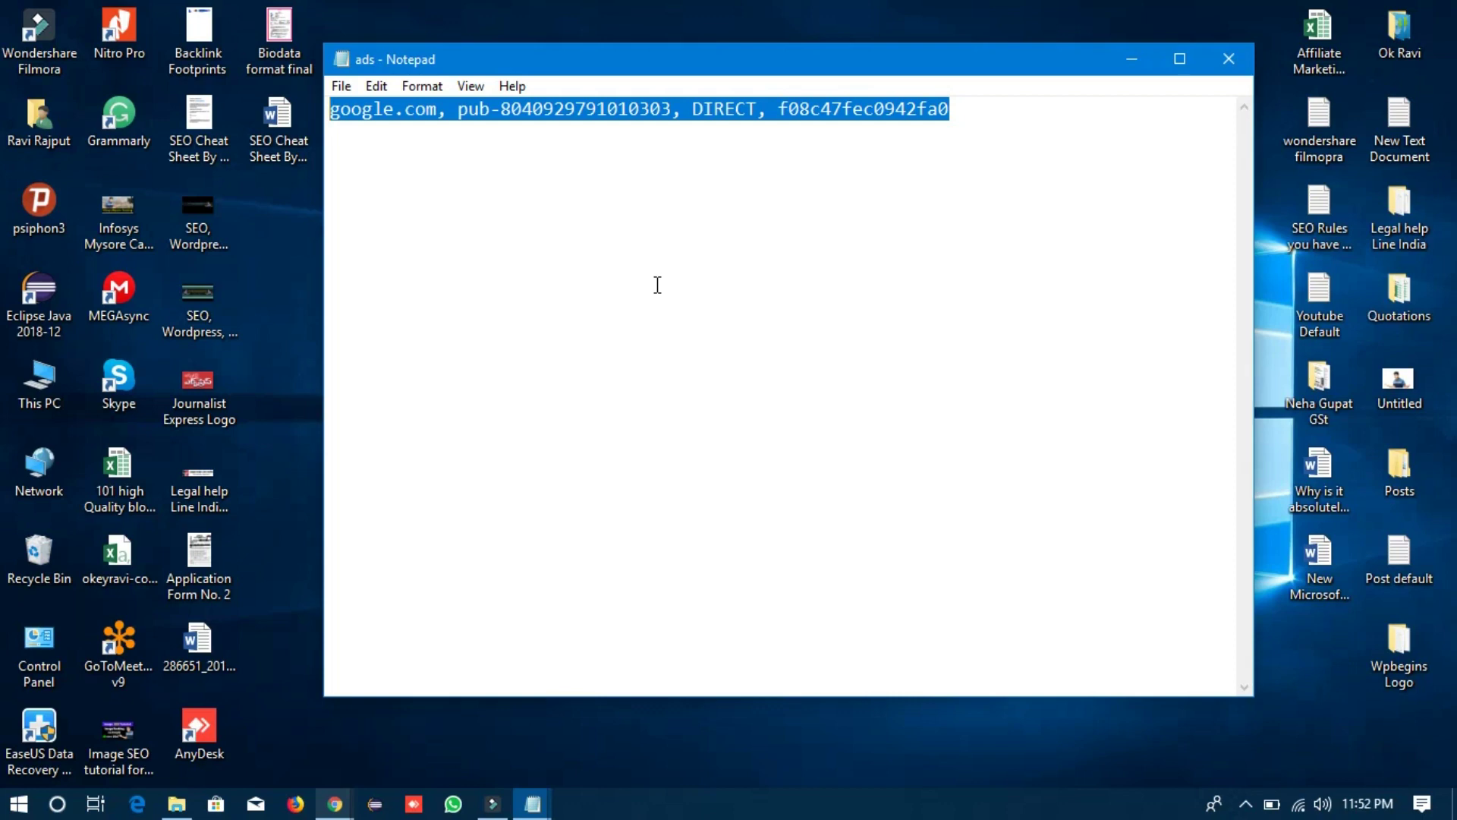
# Step: Bring Chrome forward and go back to the How to edit an ads.txt file article
pyautogui.click(335, 804)
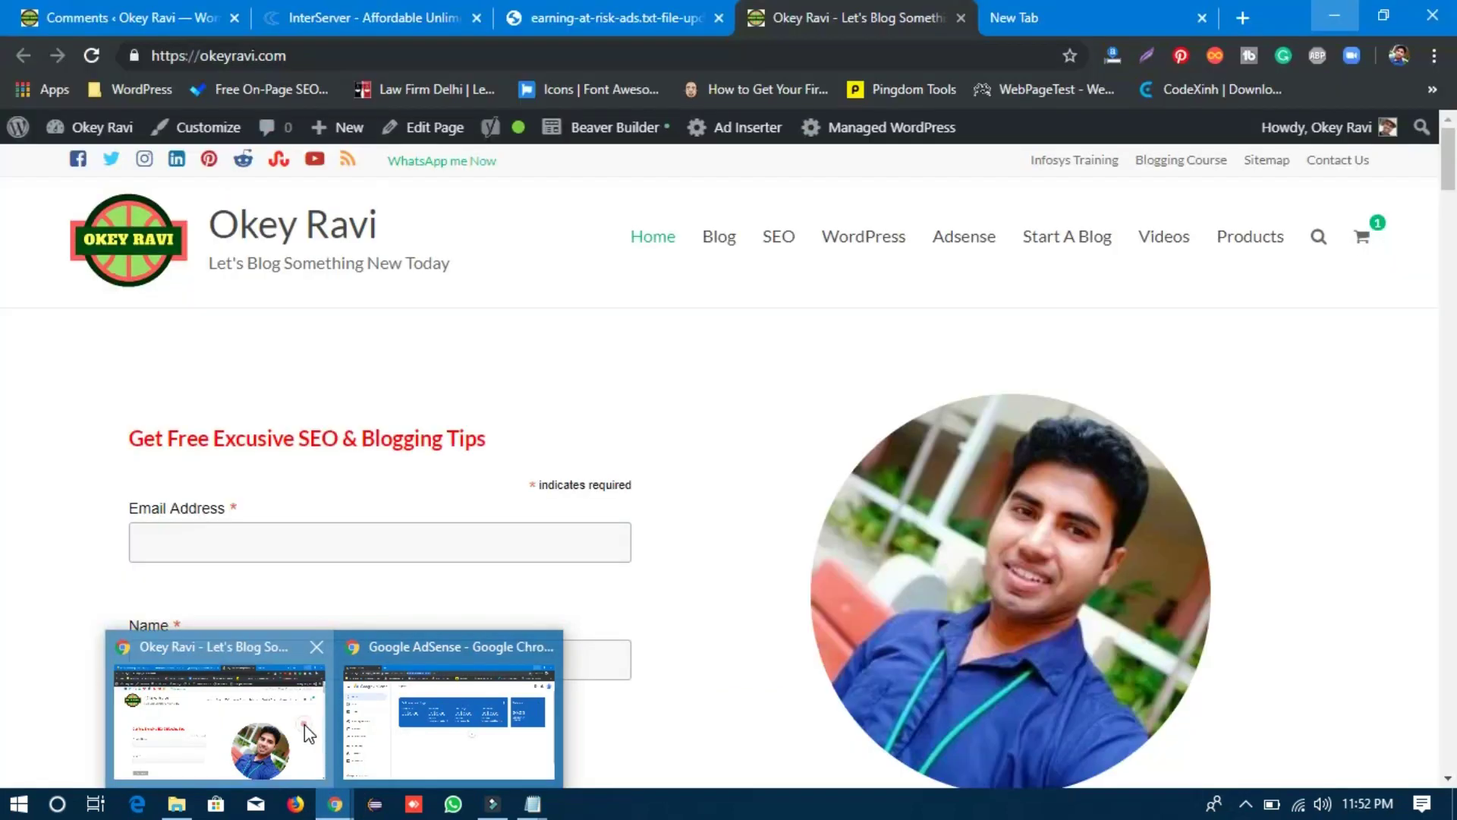
pyautogui.click(303, 724)
pyautogui.click(629, 11)
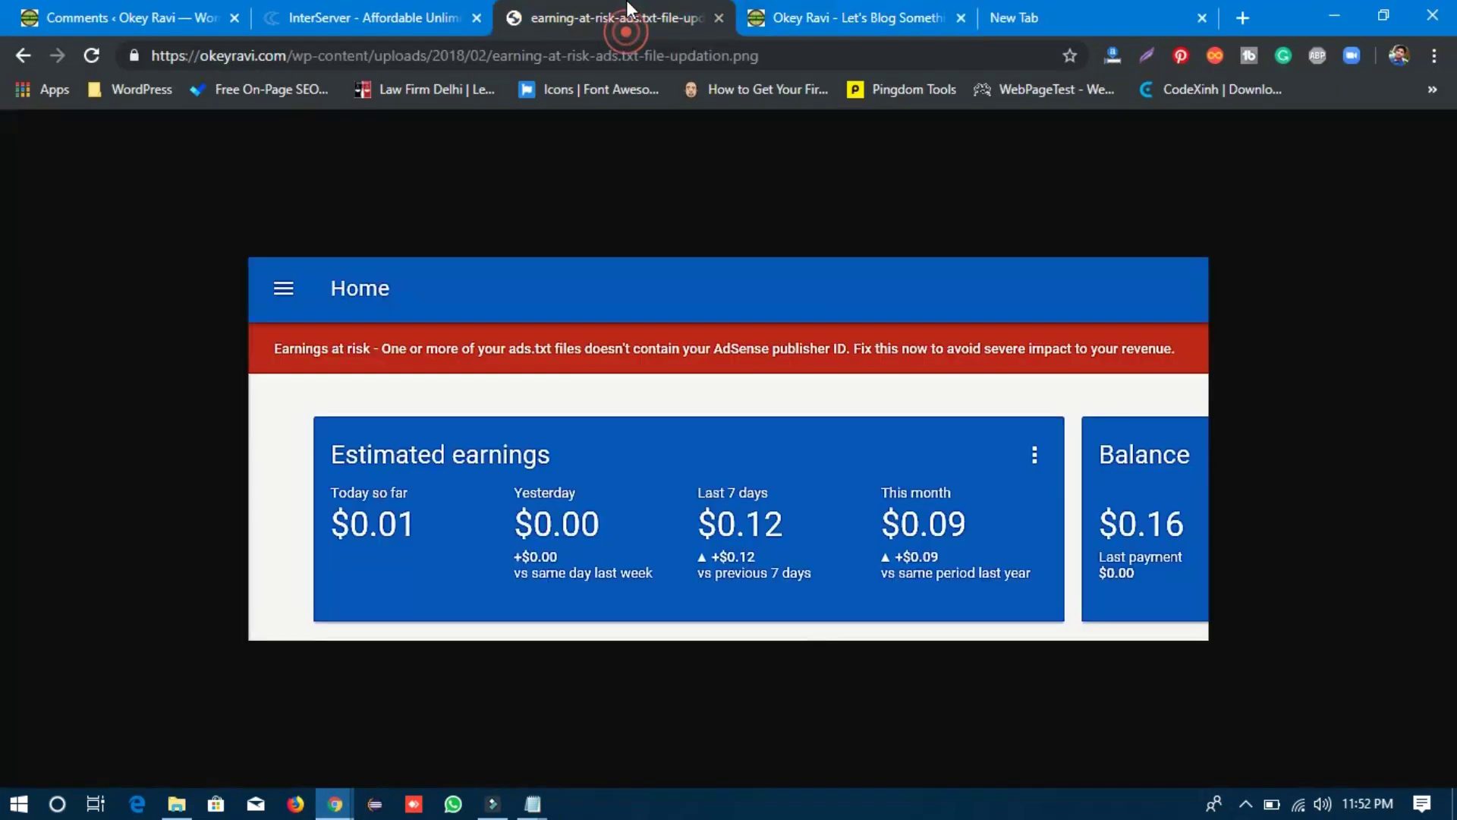
pyautogui.click(22, 56)
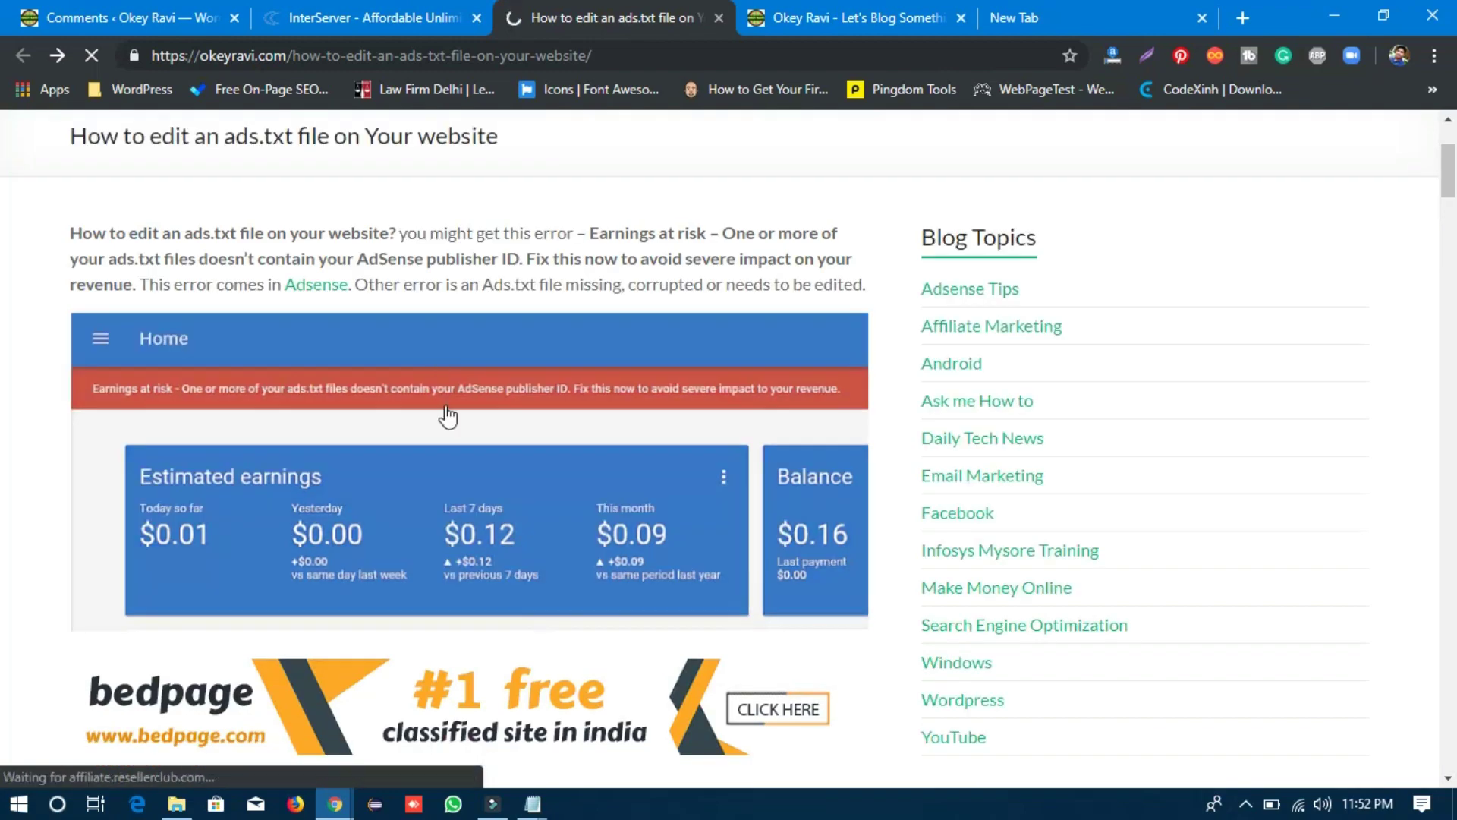
# Step: Scroll to the article's example code block and select its google.com entry lines
pyautogui.scroll(-3, 448, 416)
pyautogui.scroll(-15, 448, 416)
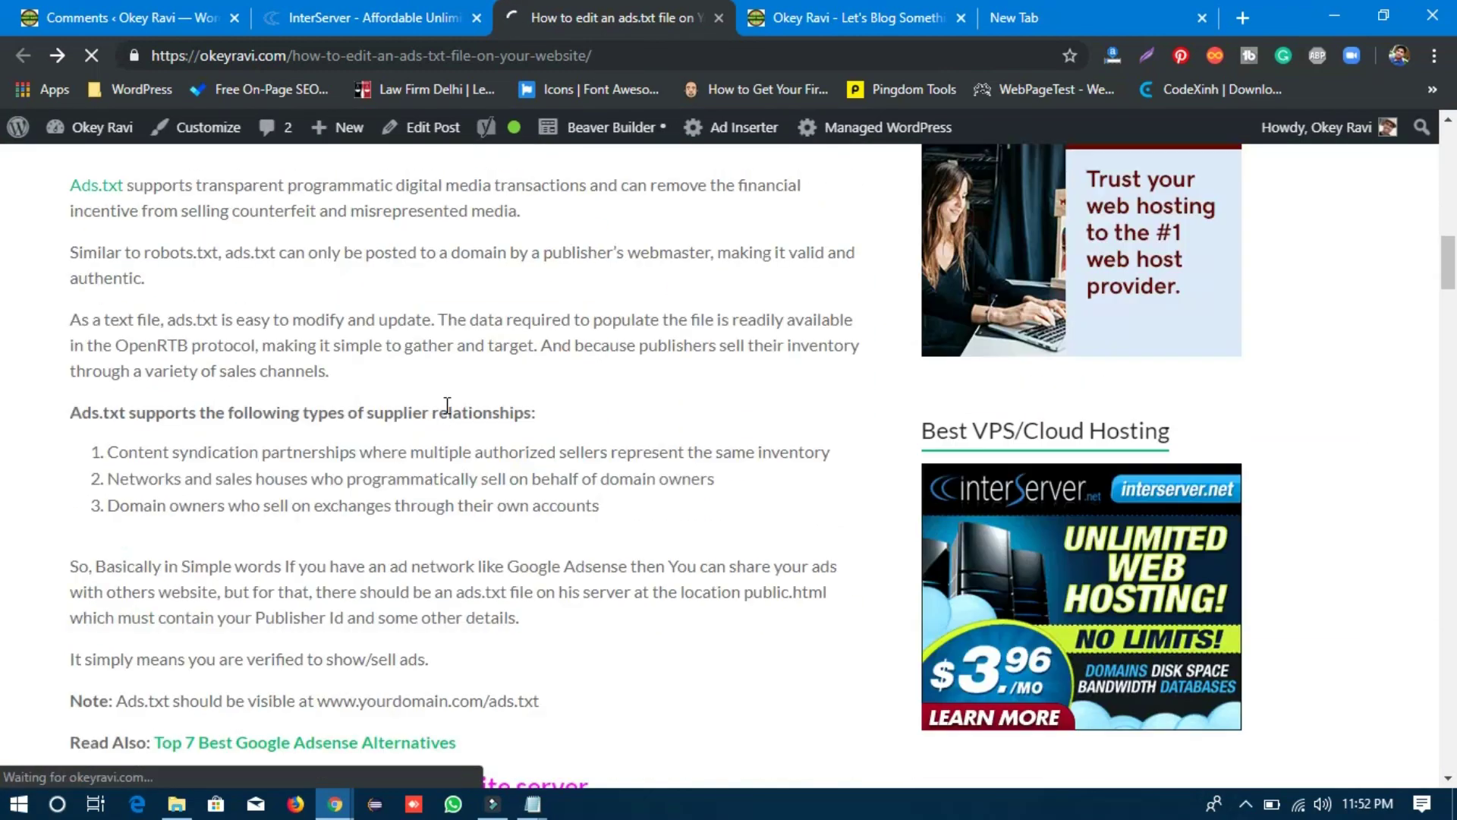
pyautogui.scroll(-10, 448, 406)
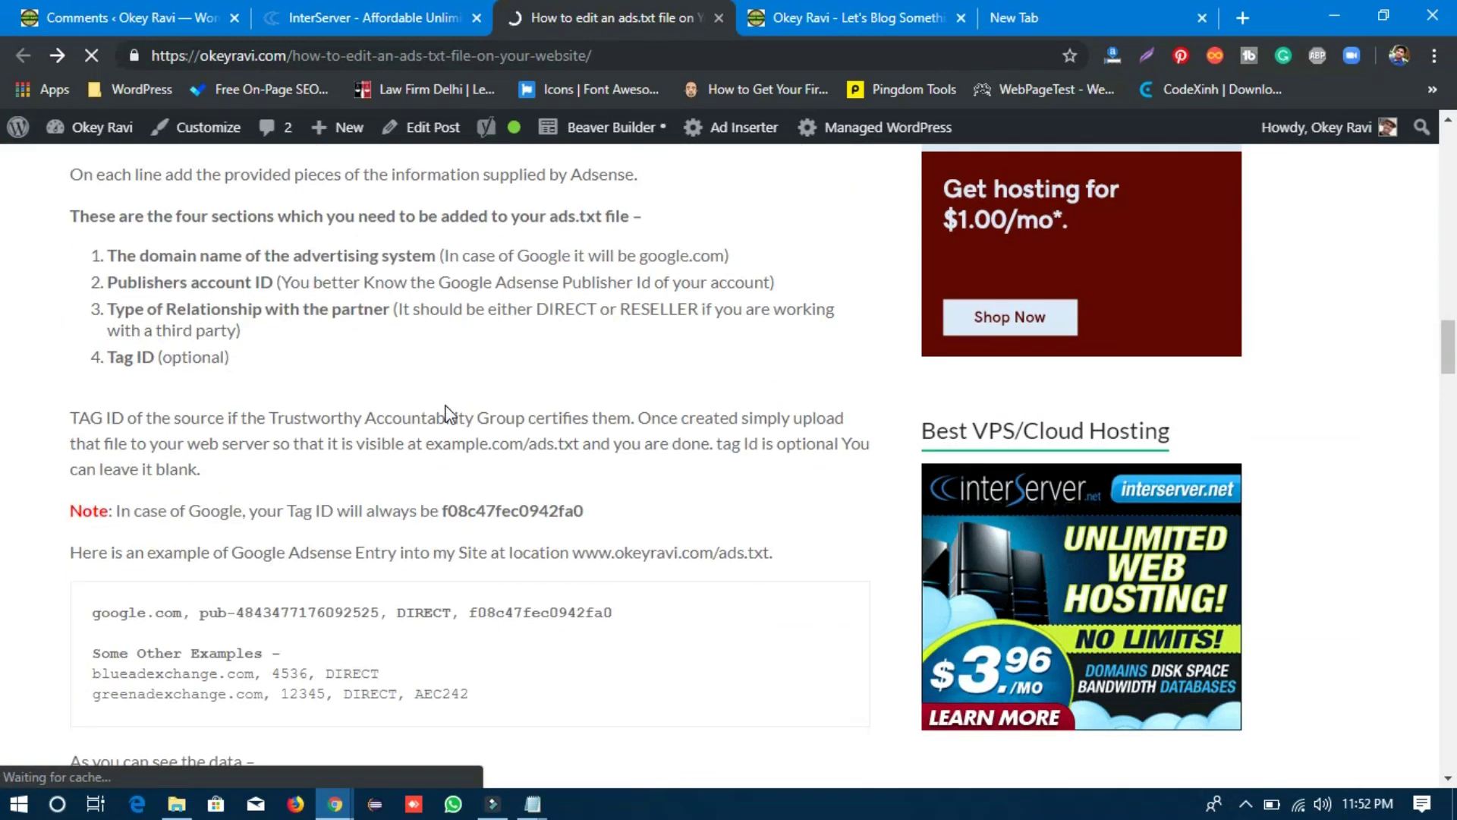
pyautogui.moveTo(89, 400); pyautogui.dragTo(483, 521)
pyautogui.click(624, 402)
pyautogui.click(488, 484)
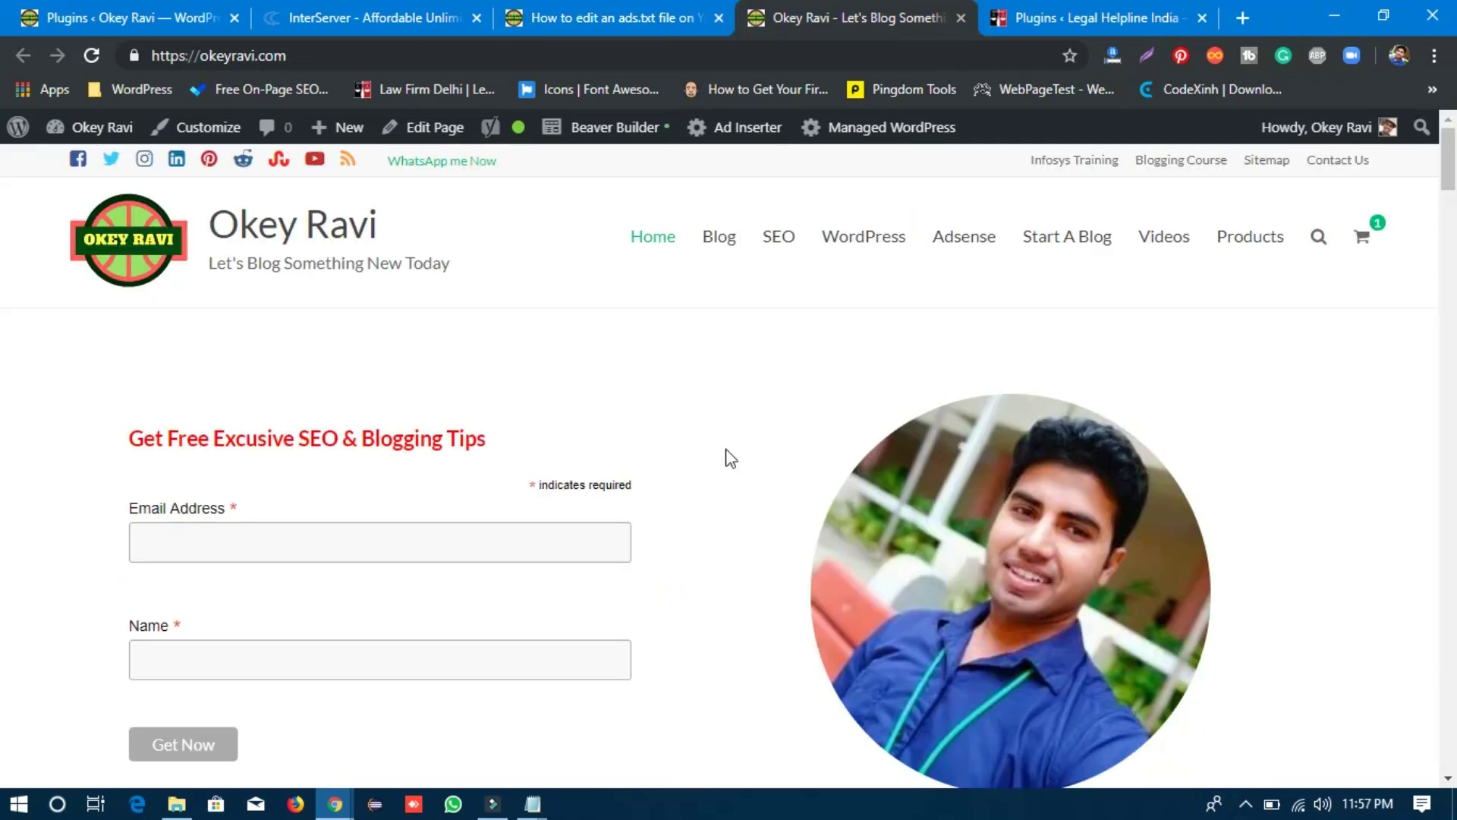
# Step: Recheck the ads line in Notepad, then minimize Notepad to reveal Chrome
pyautogui.click(535, 806)
pyautogui.click(611, 725)
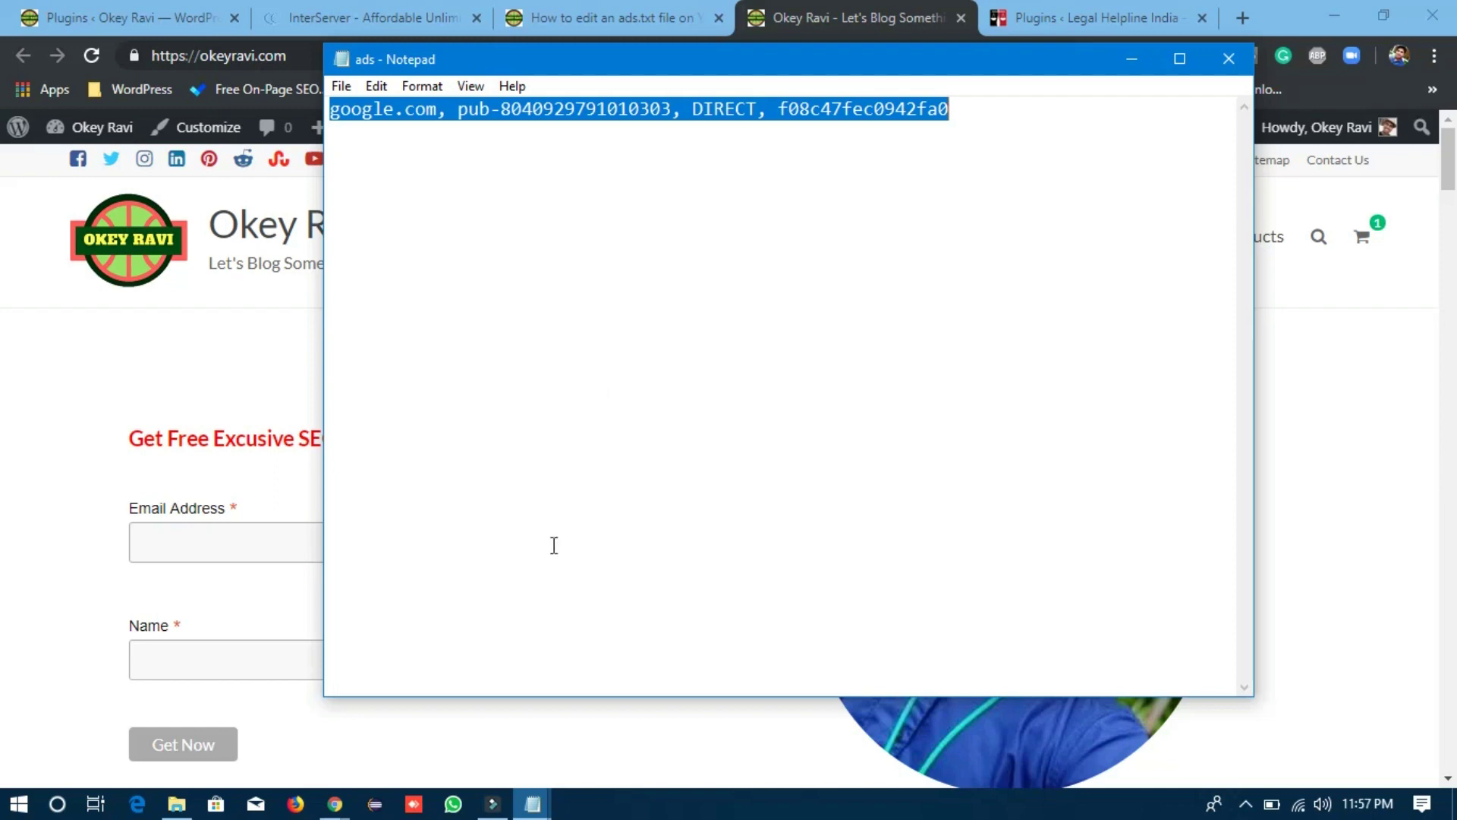
pyautogui.click(1133, 60)
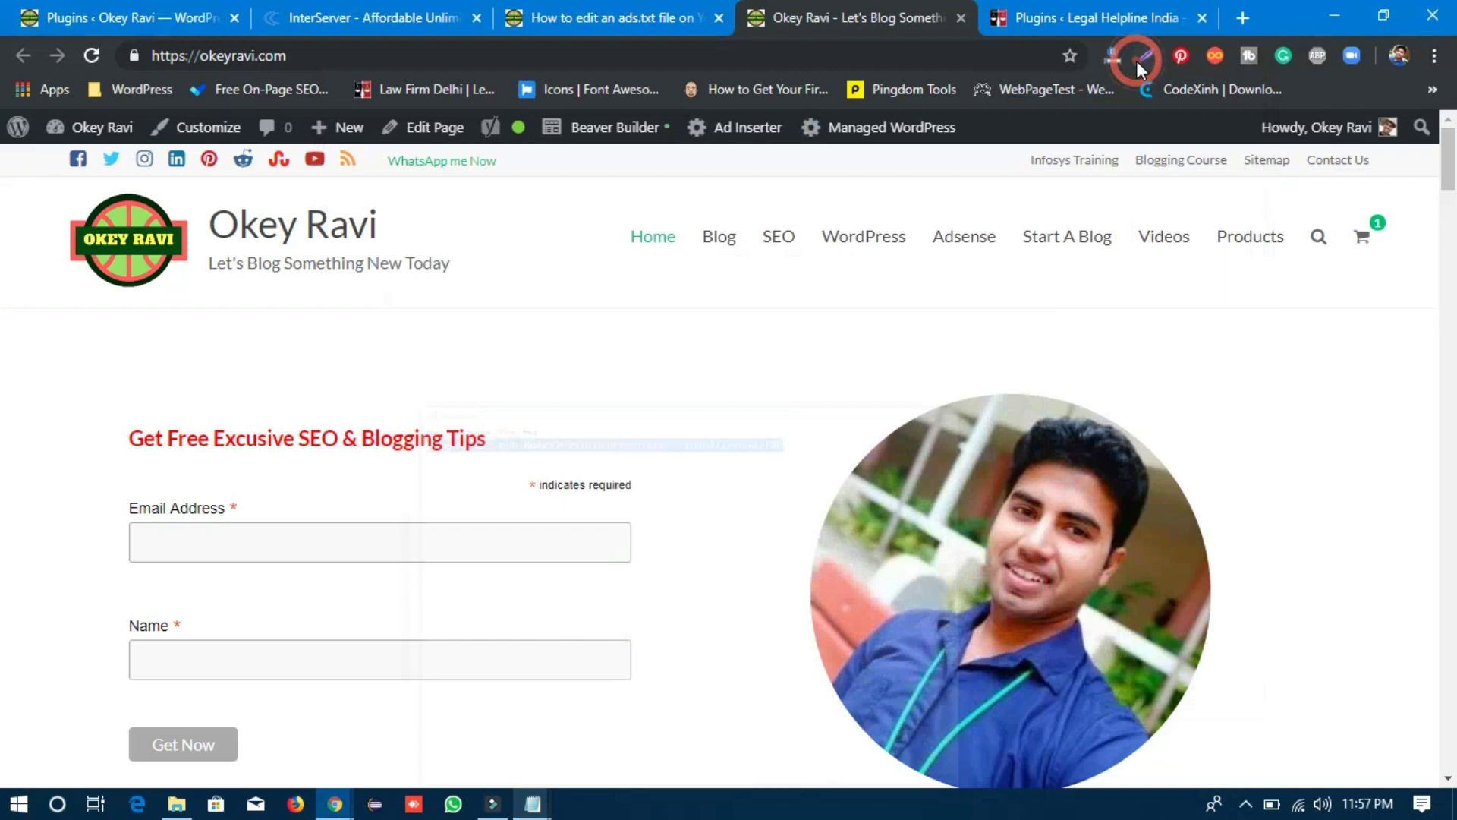
# Step: Switch to the Legal Helpline India plugins page and dismiss the installed-plugin search
pyautogui.click(1125, 21)
pyautogui.moveTo(114, 145)
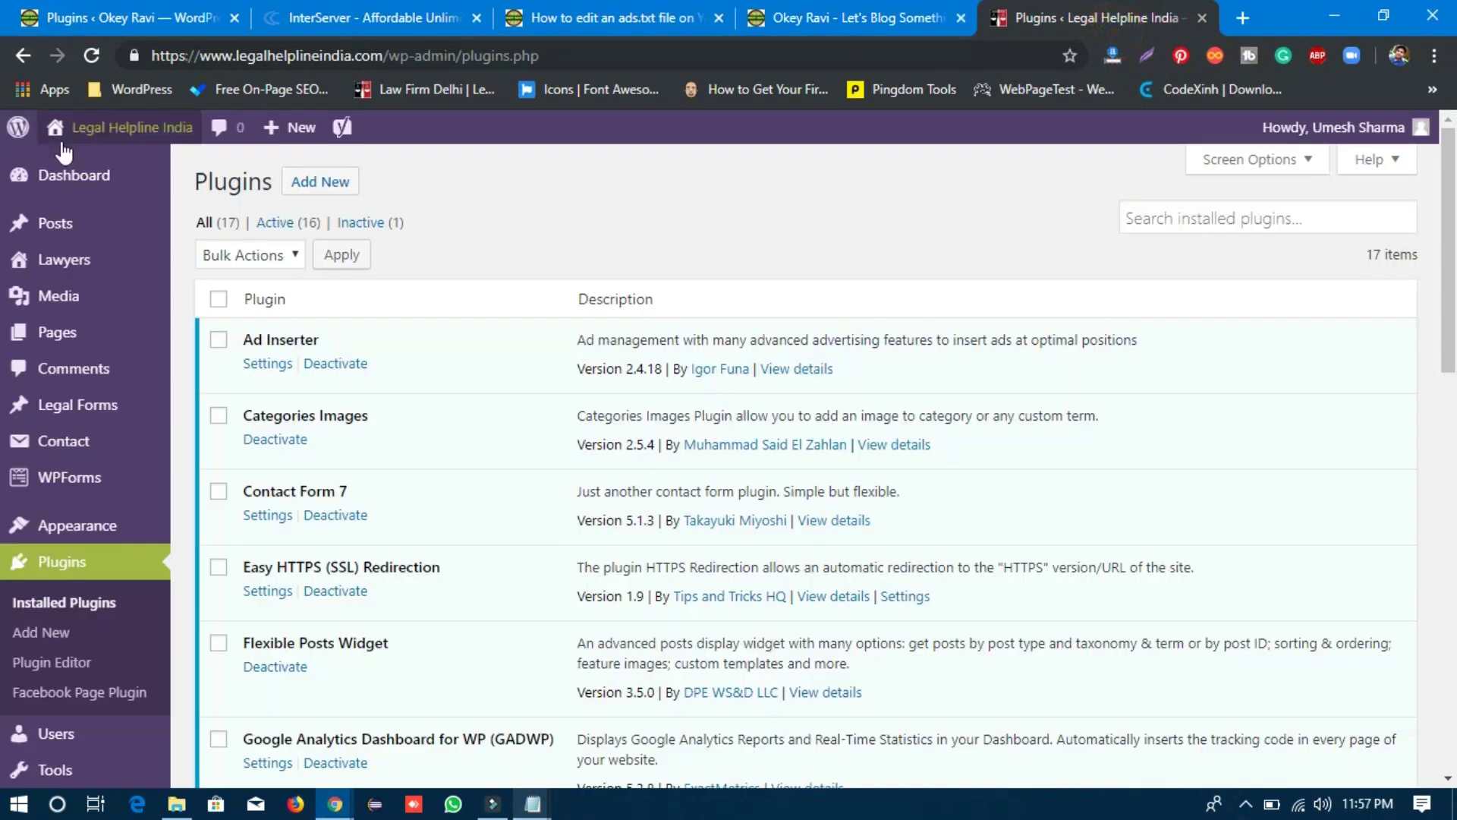
pyautogui.moveTo(67, 408)
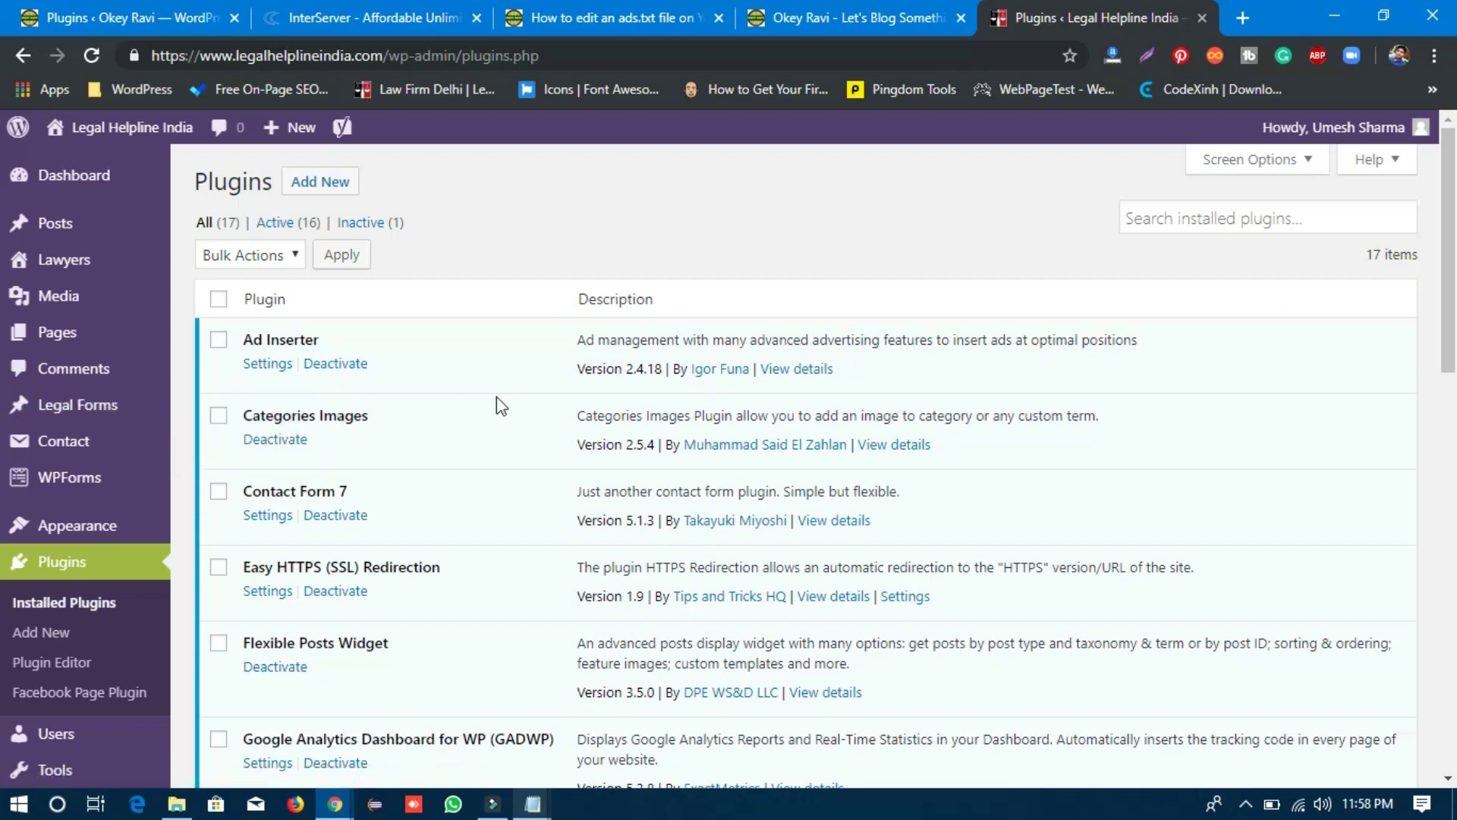
pyautogui.click(1196, 217)
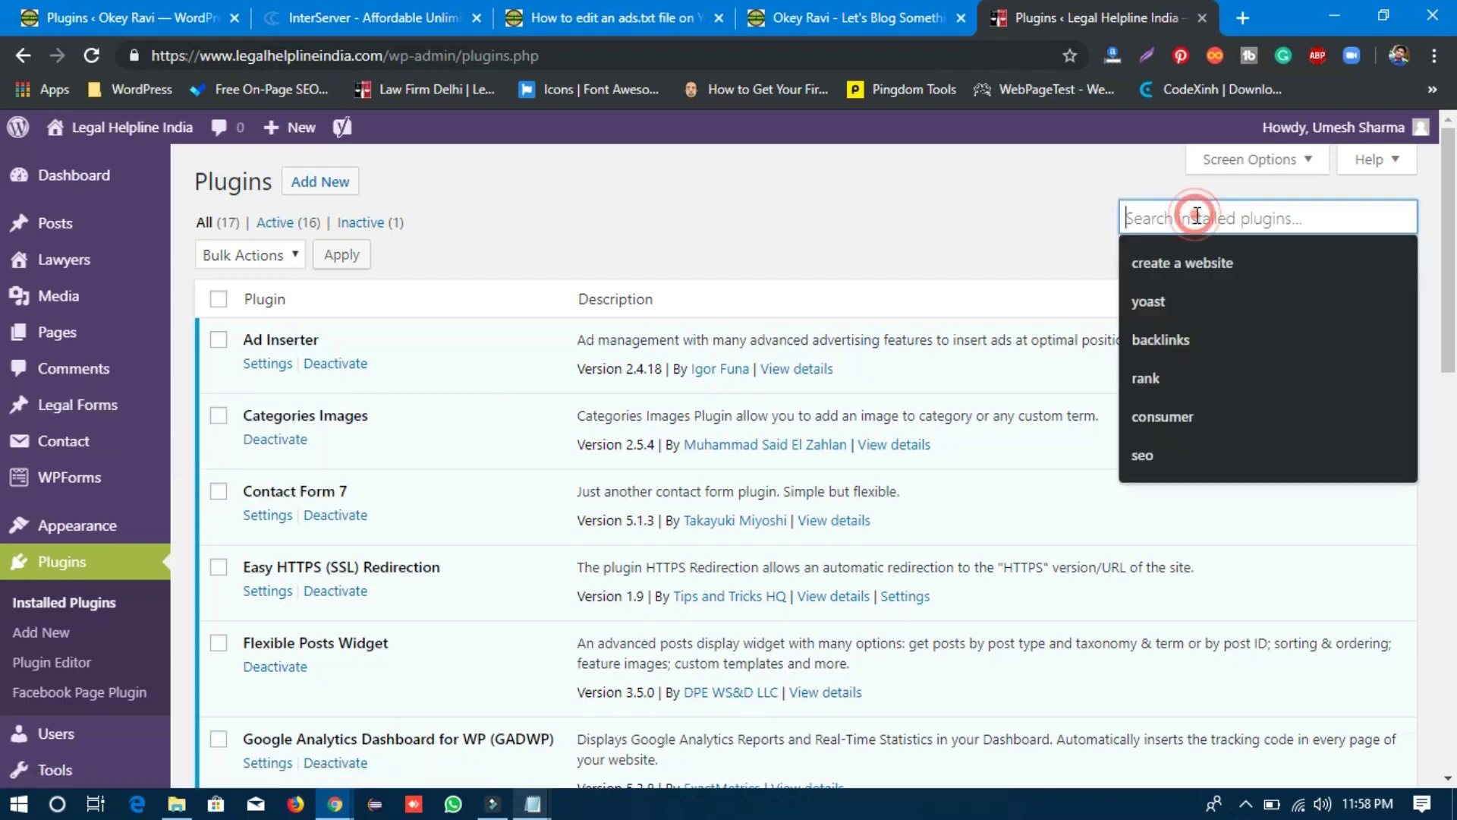
pyautogui.click(634, 206)
# Step: Under Add New, search the plugin directory for 'wp file manager'
pyautogui.click(344, 189)
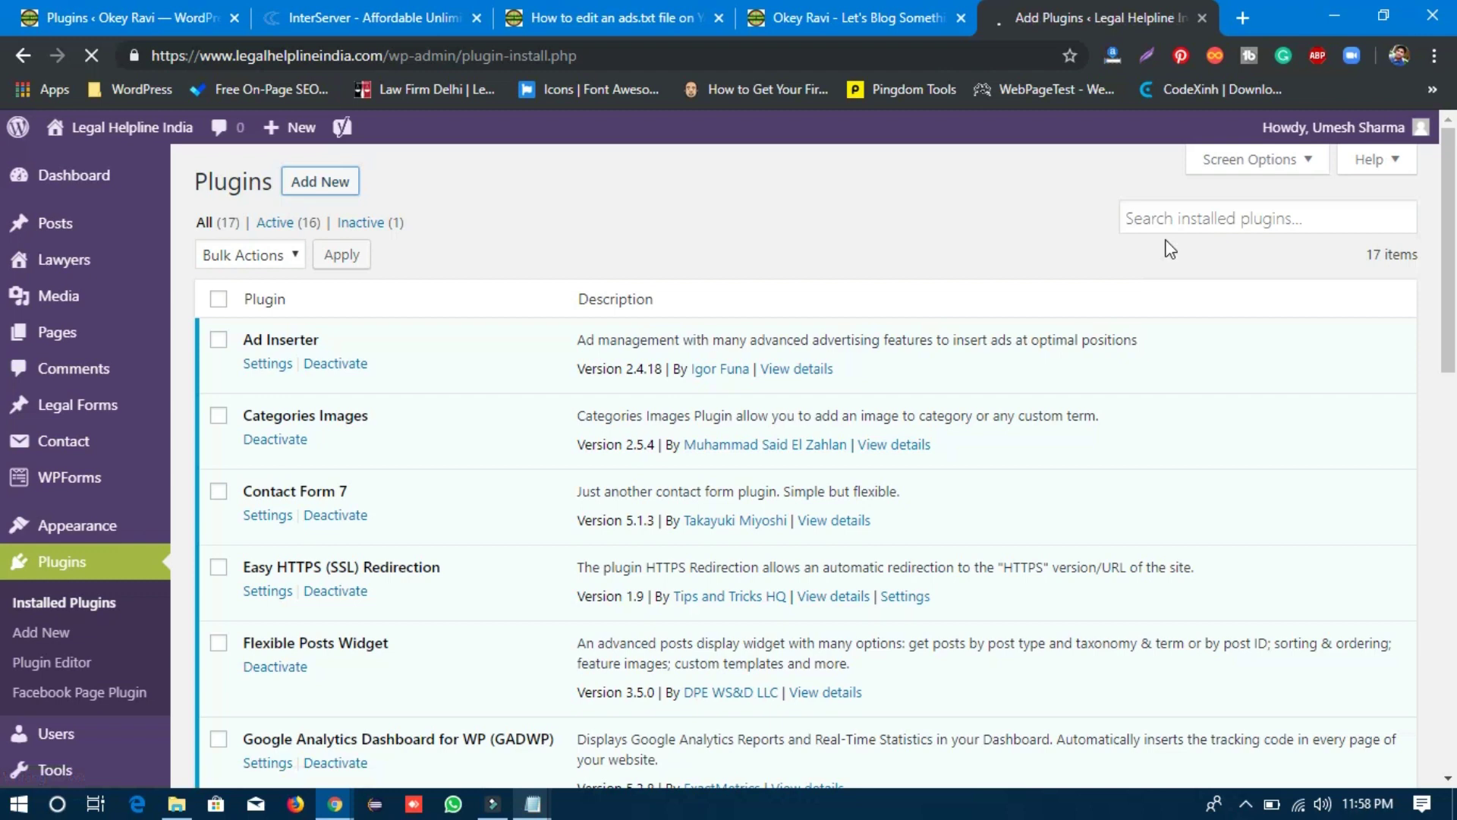
pyautogui.click(1208, 230)
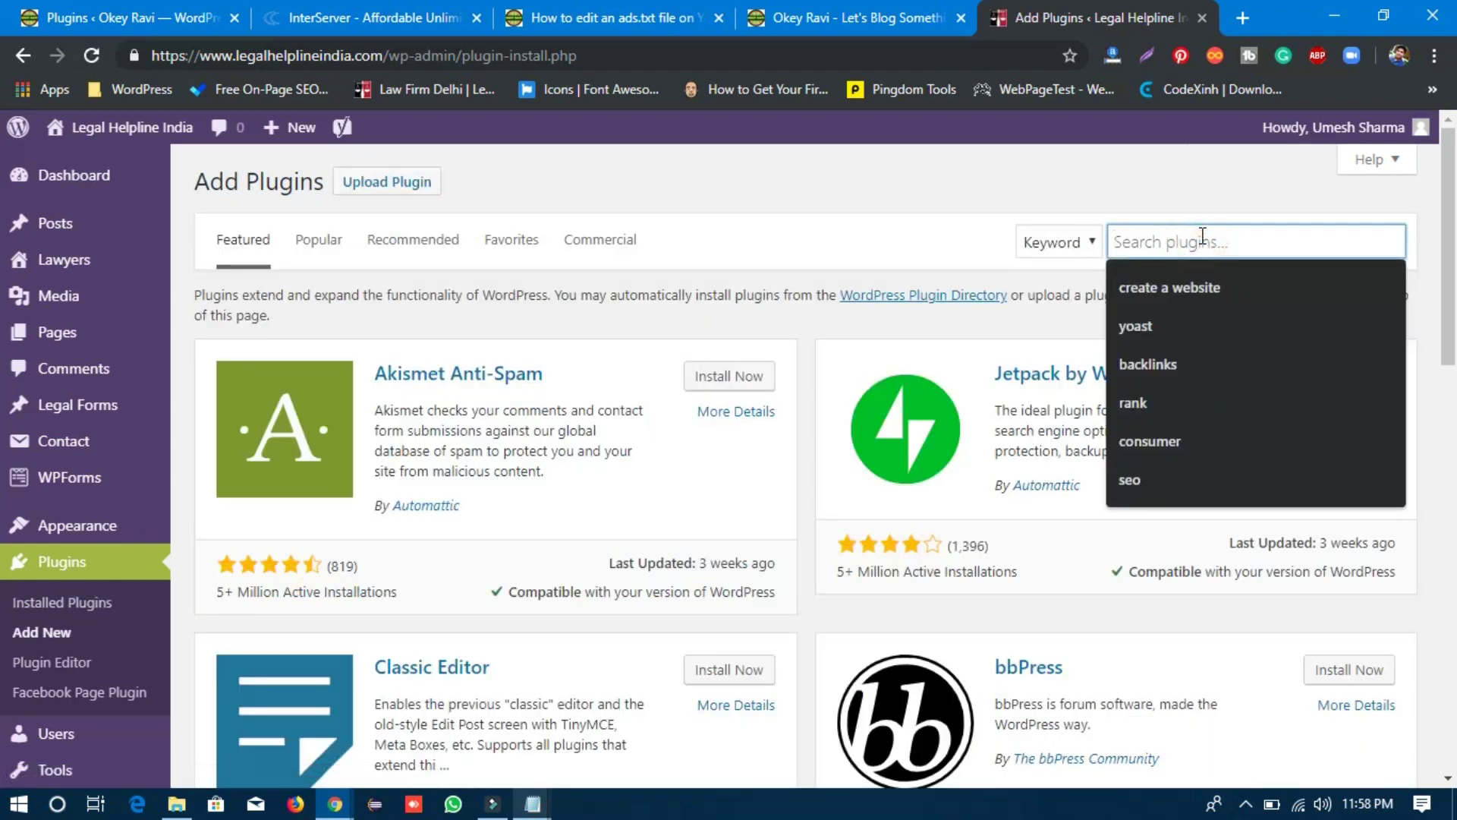
pyautogui.write('wp file ma')
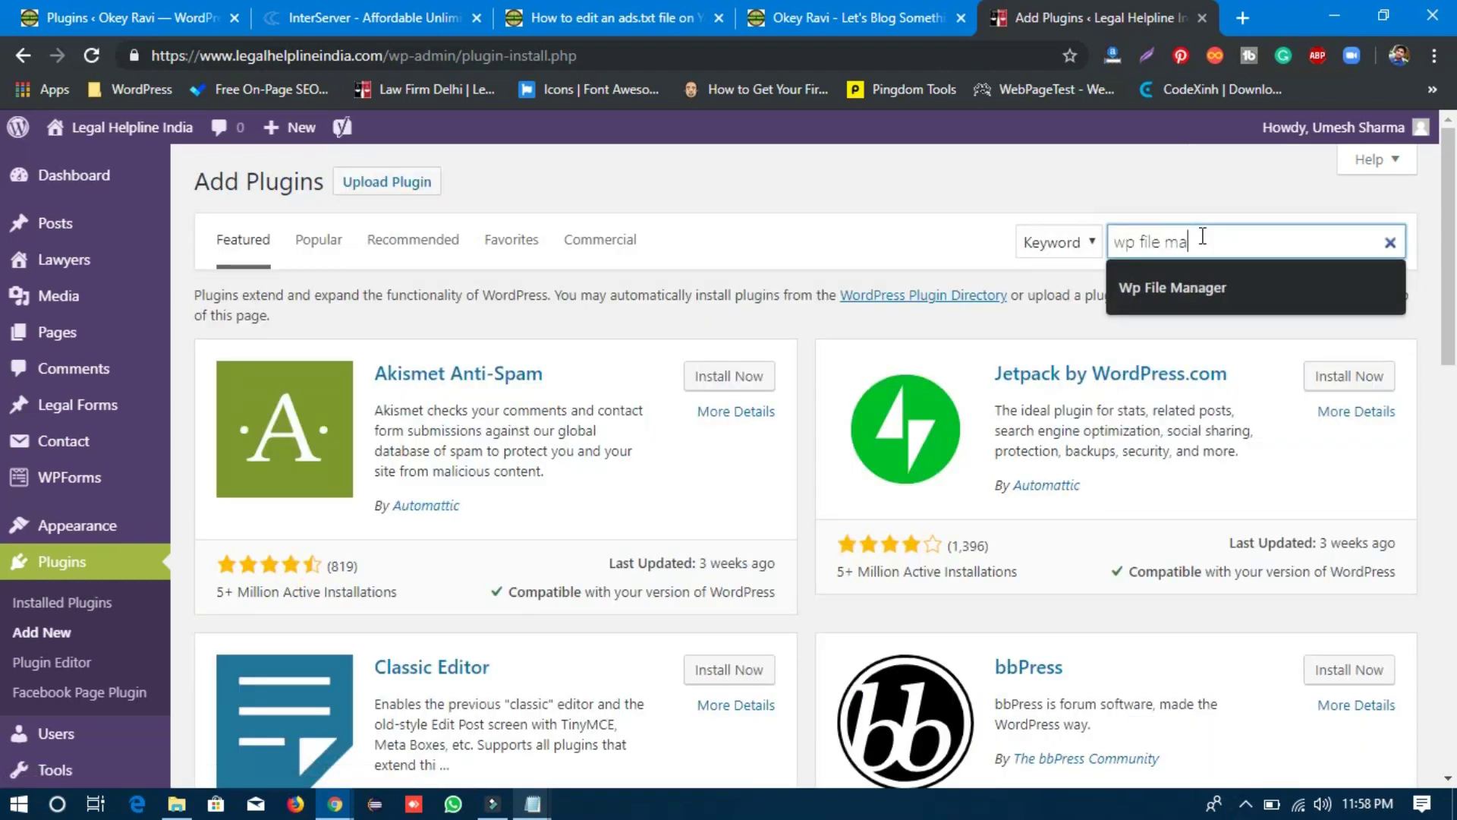
pyautogui.write('nager')
pyautogui.press('Return')
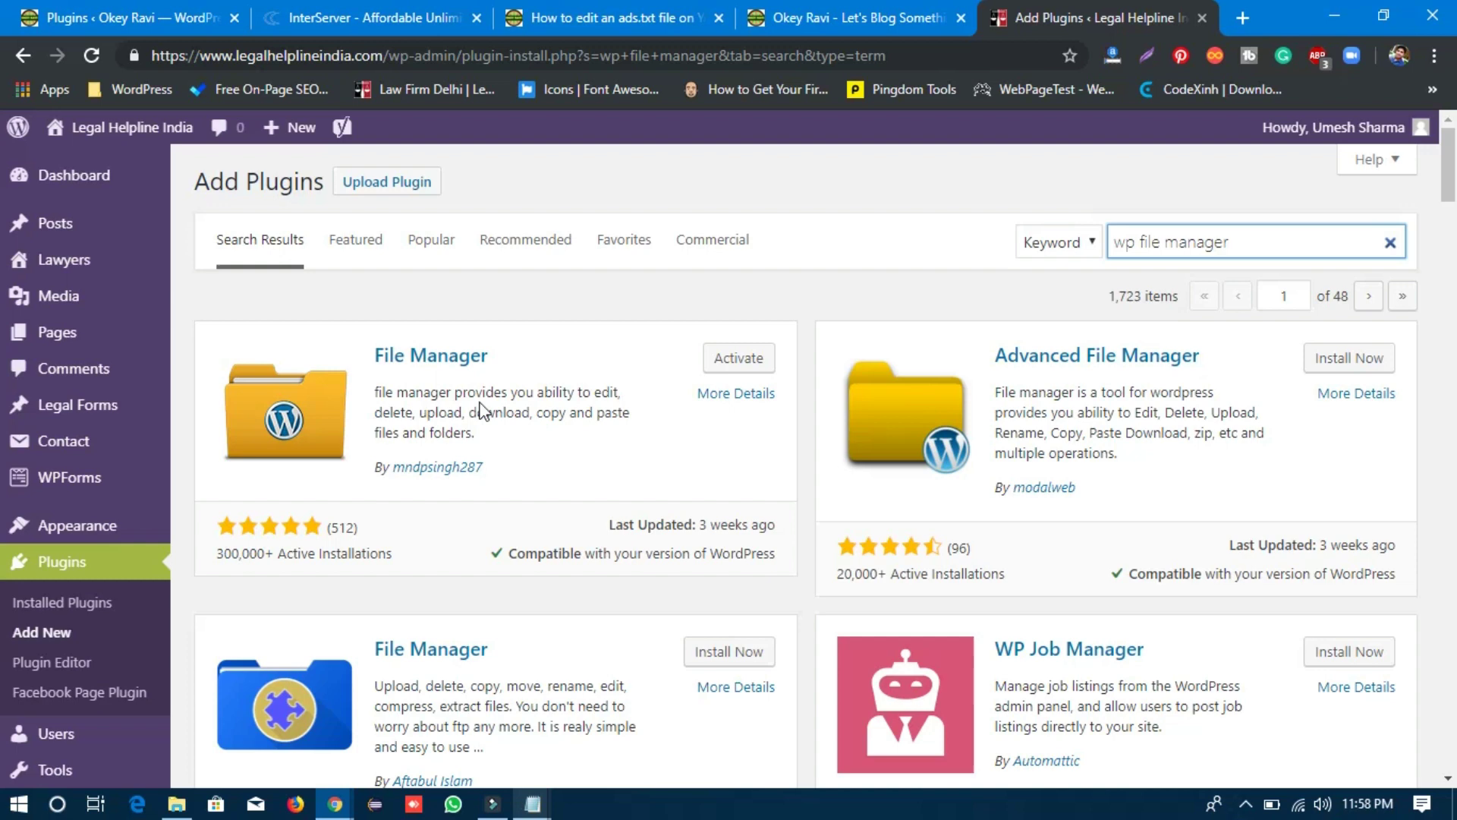
# Step: Activate the first File Manager result and check the reloaded Plugins page
pyautogui.click(724, 363)
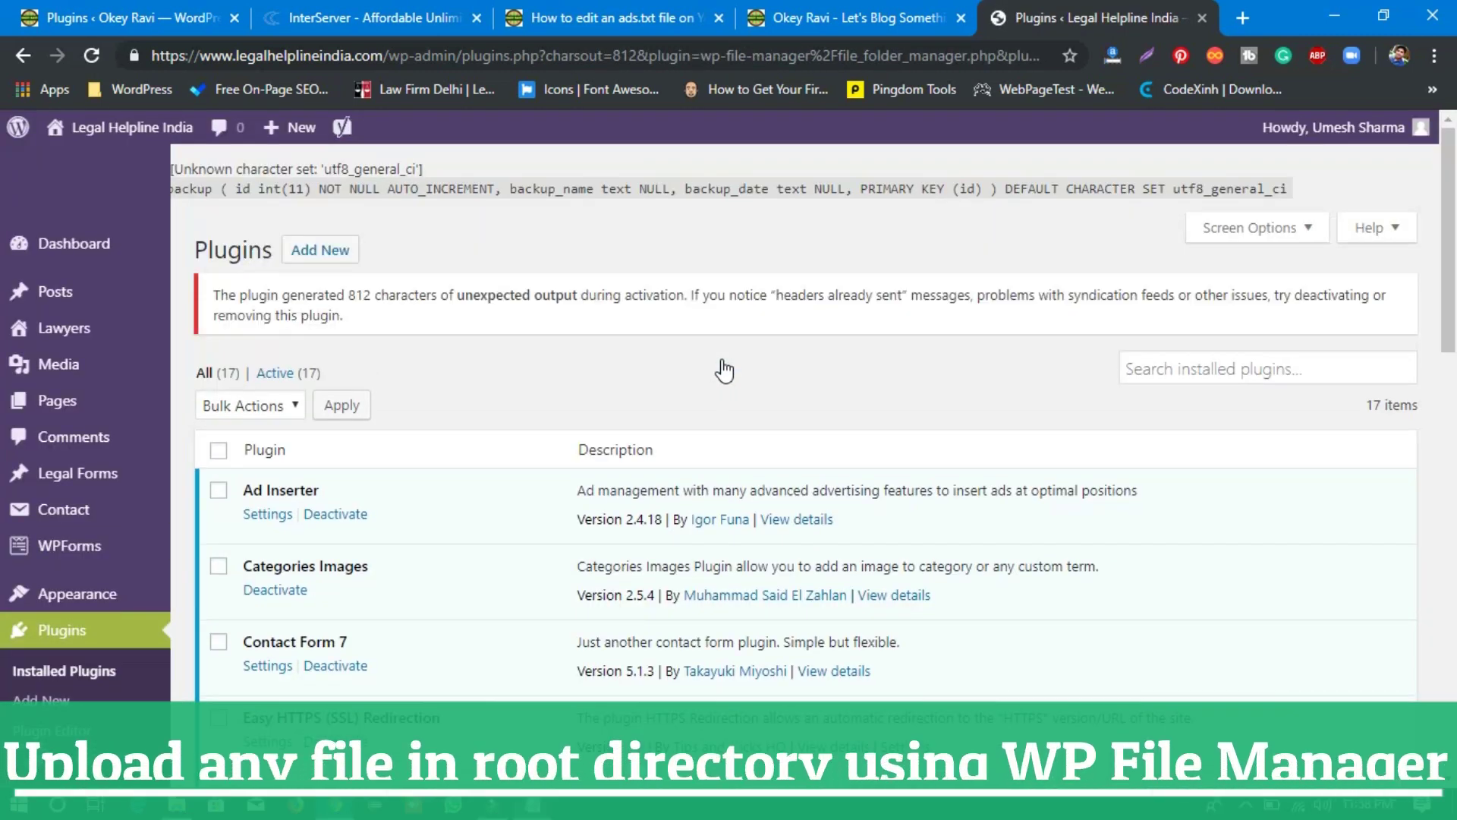
pyautogui.scroll(-4, 655, 388)
pyautogui.scroll(4, 572, 393)
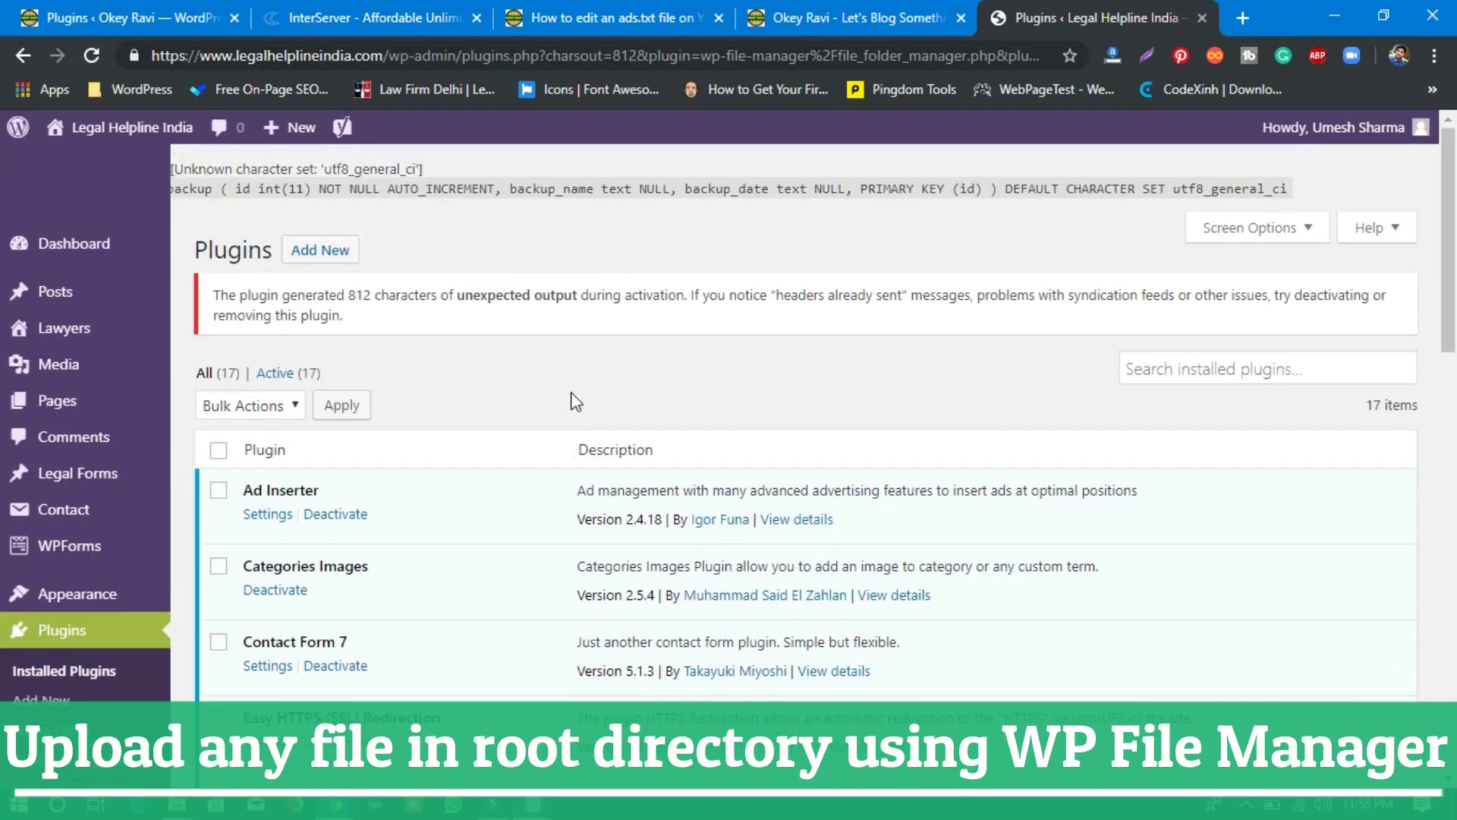
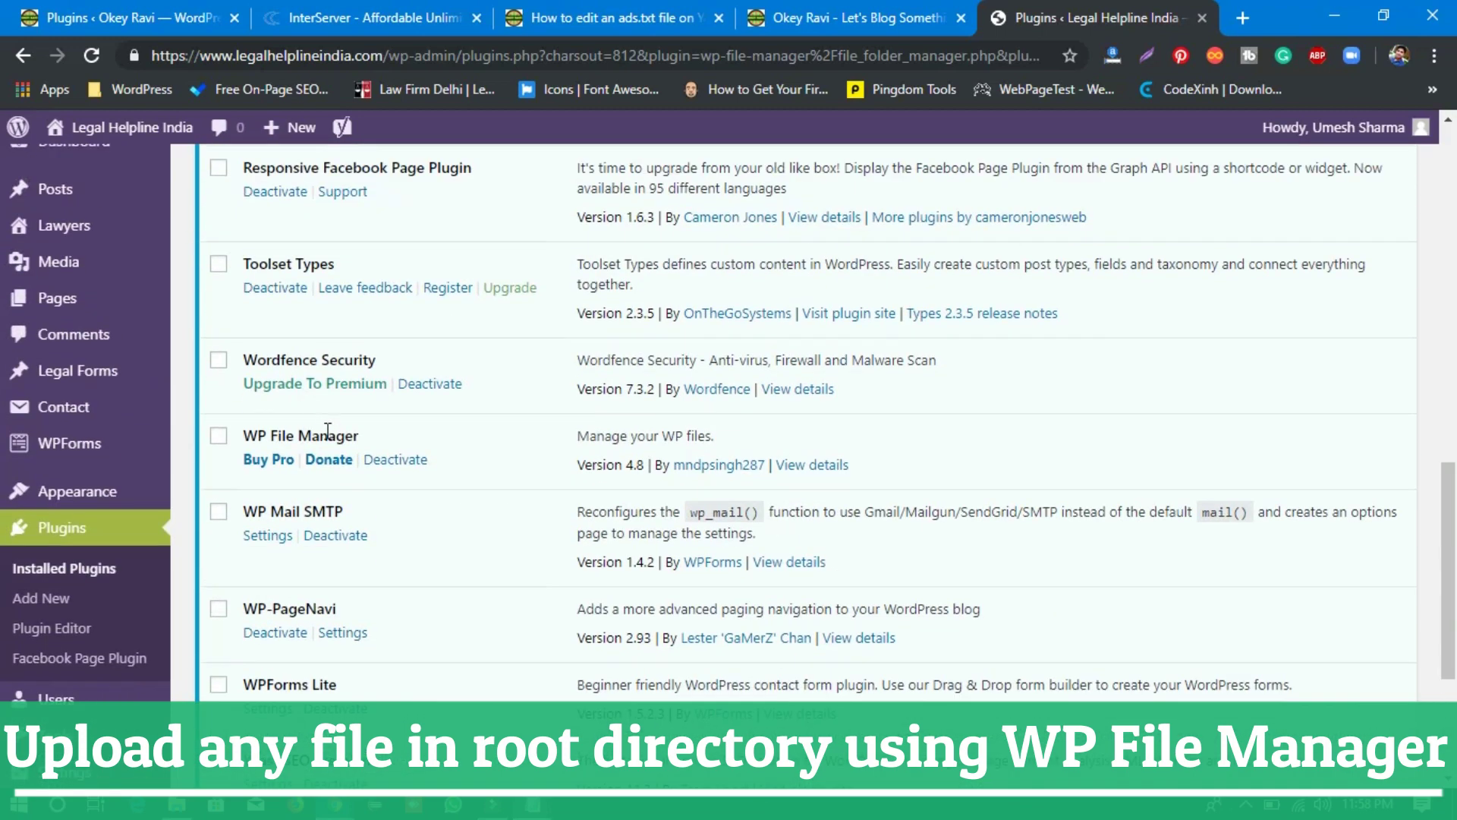
# Step: Open WP File Manager from the admin sidebar and browse the public_html files and folders
pyautogui.scroll(-3, 228, 486)
pyautogui.moveTo(114, 539)
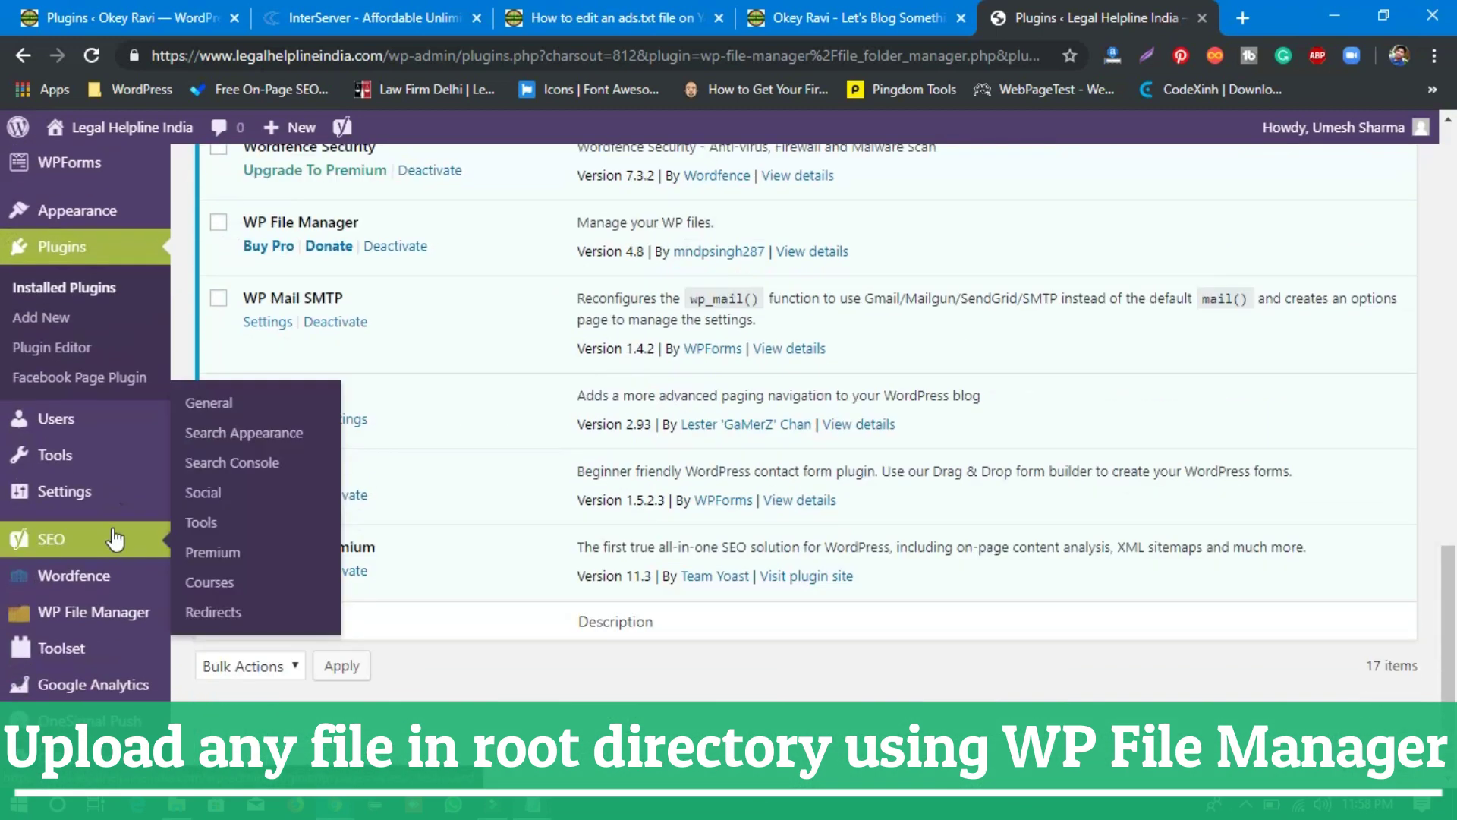
pyautogui.click(77, 621)
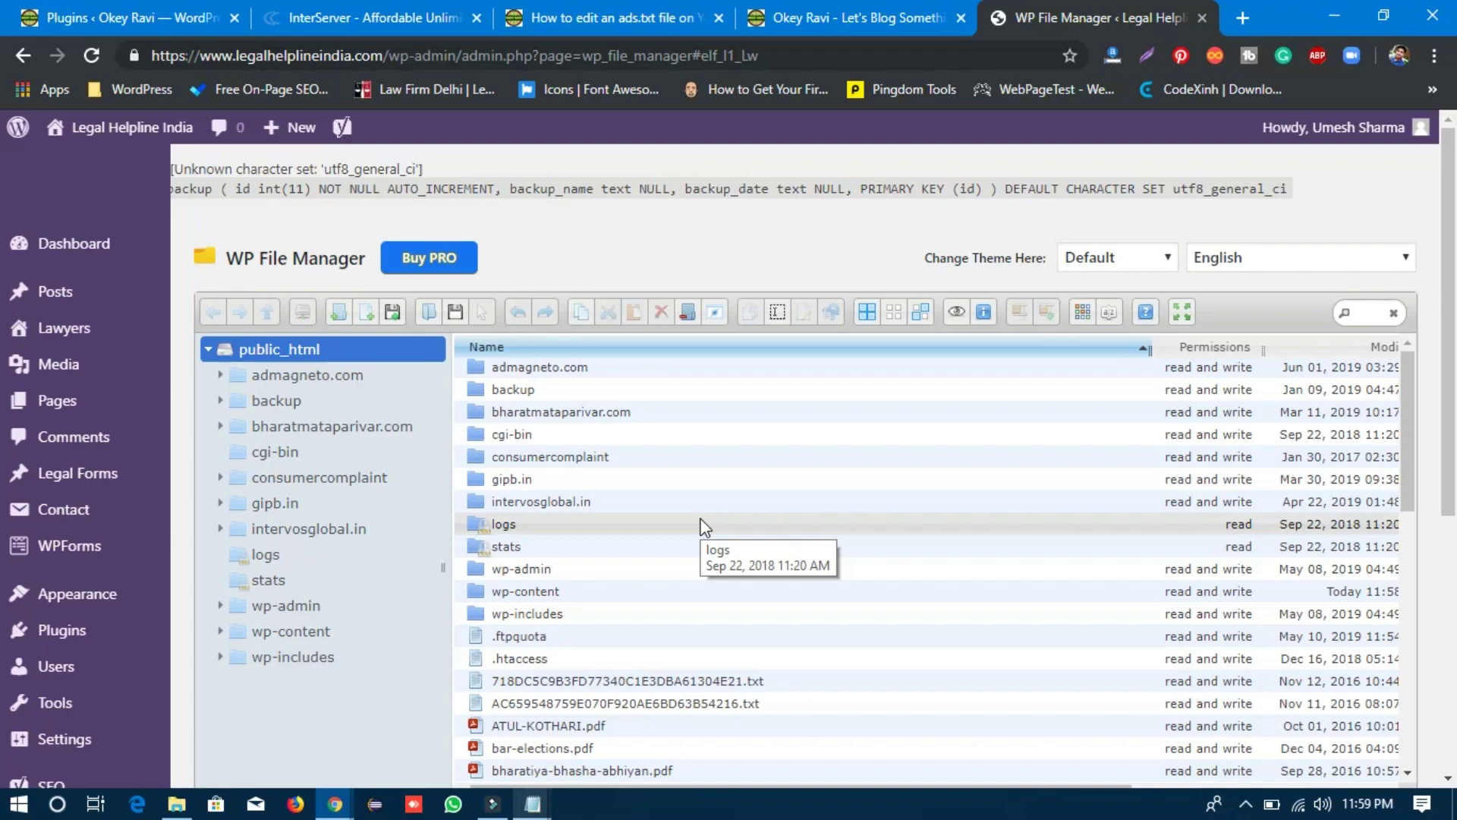
pyautogui.scroll(-10, 827, 493)
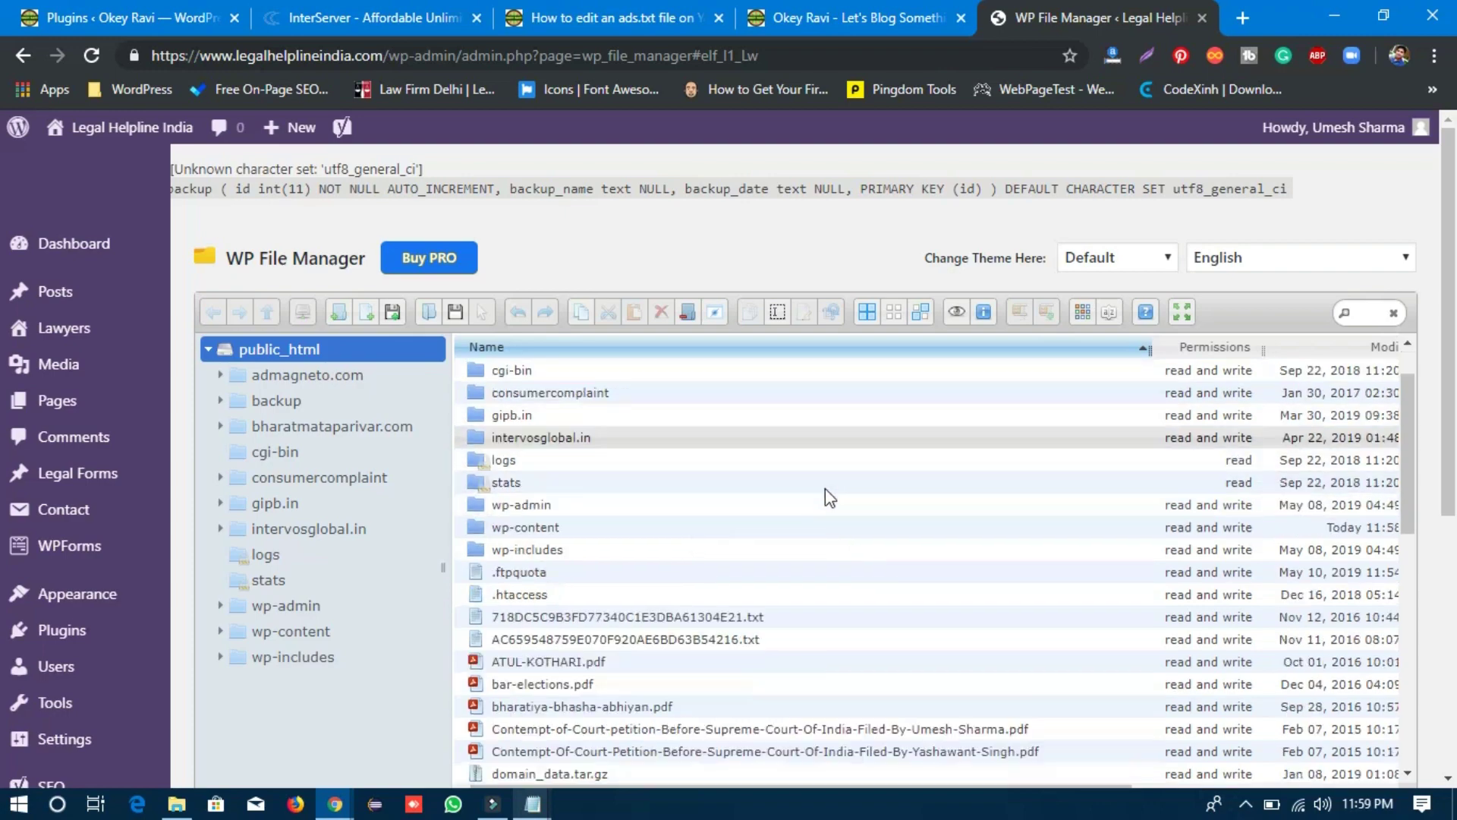
pyautogui.scroll(10, 826, 488)
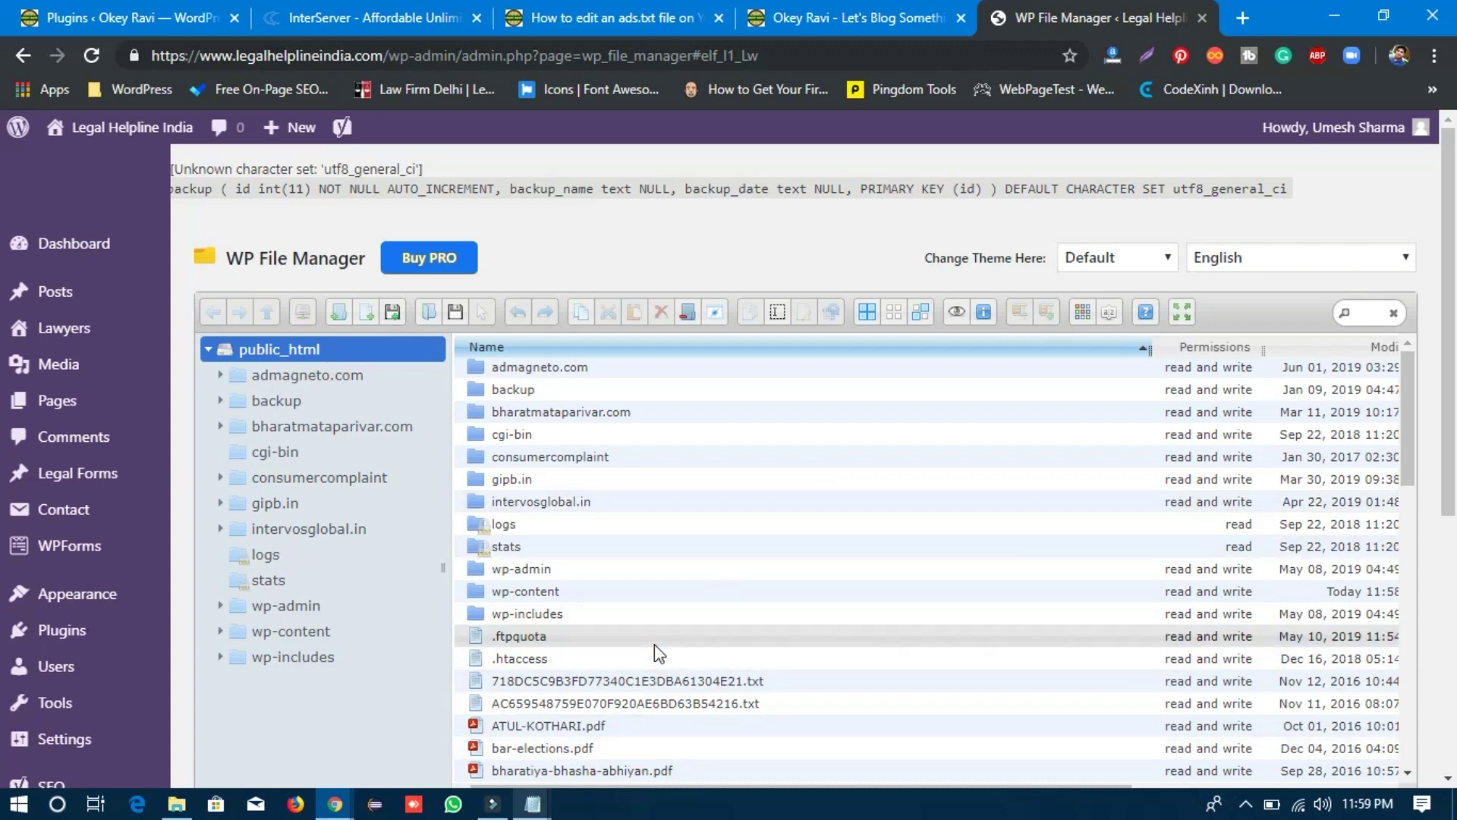
pyautogui.scroll(-3, 692, 577)
pyautogui.scroll(-1, 692, 576)
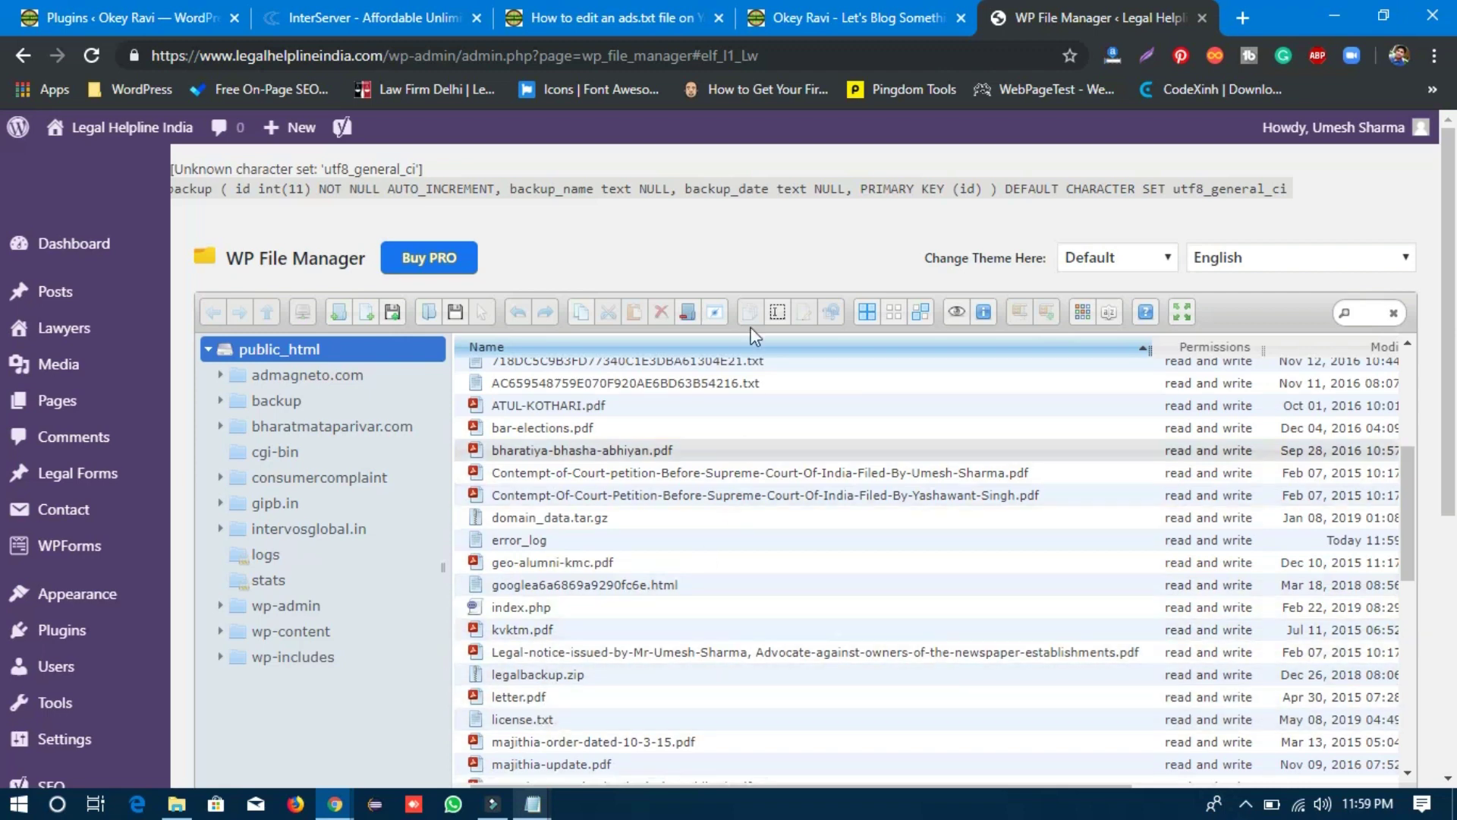
pyautogui.scroll(3, 740, 455)
# Step: Open the live site from Visit Site in a new browser tab
pyautogui.moveTo(99, 130)
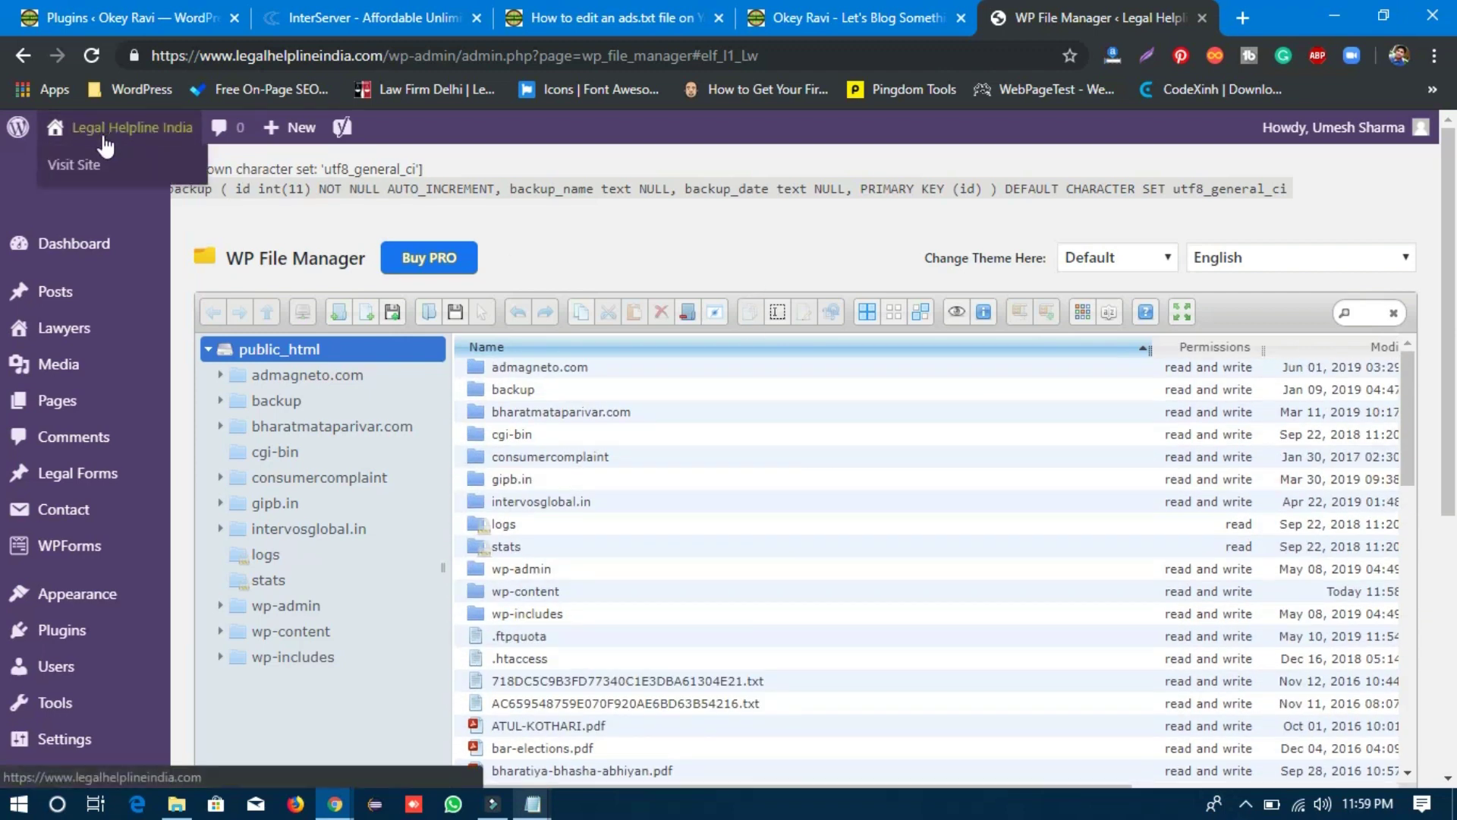
pyautogui.rightClick(68, 169)
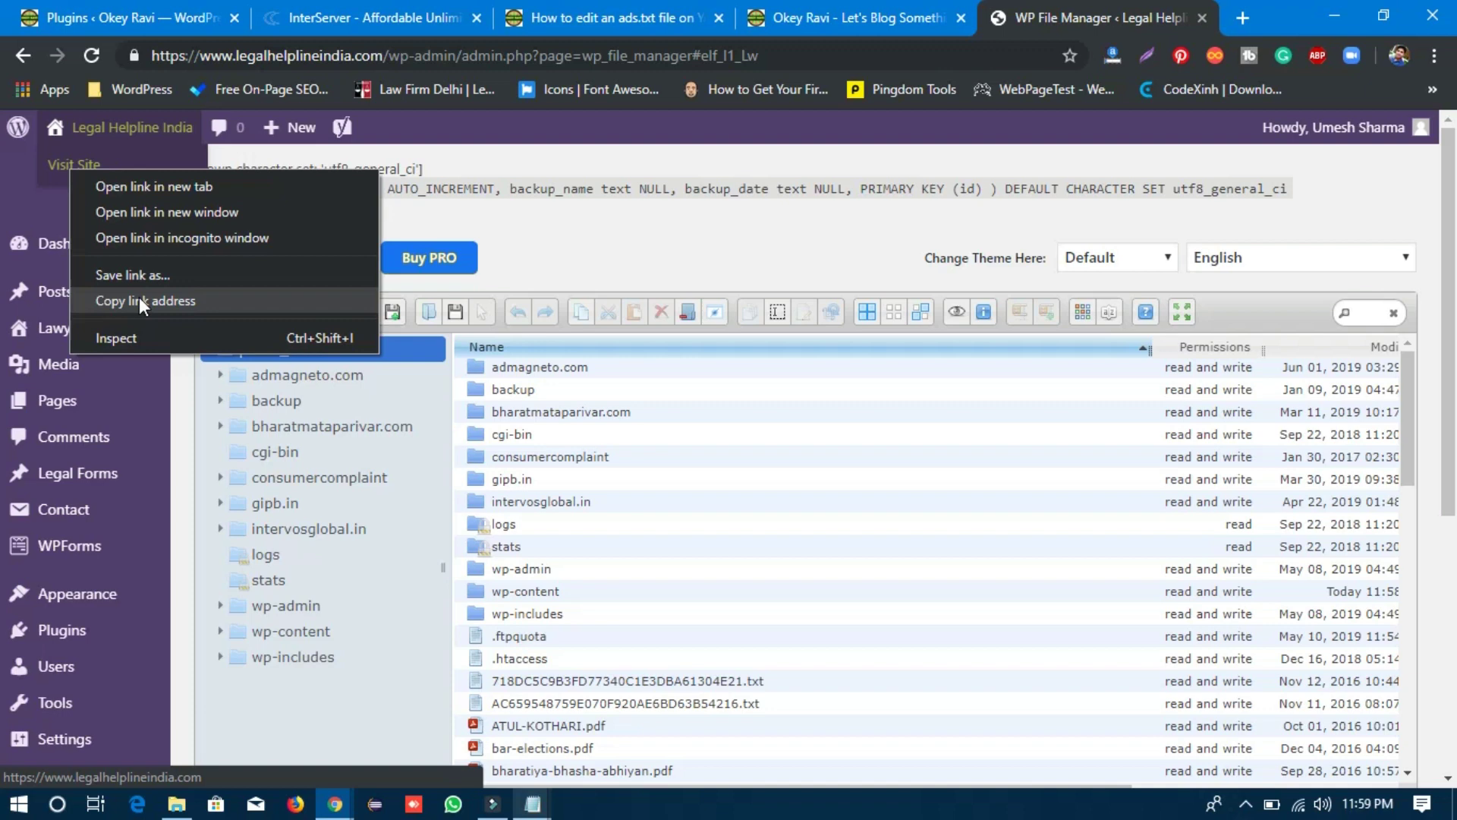
pyautogui.click(143, 189)
pyautogui.click(1031, 24)
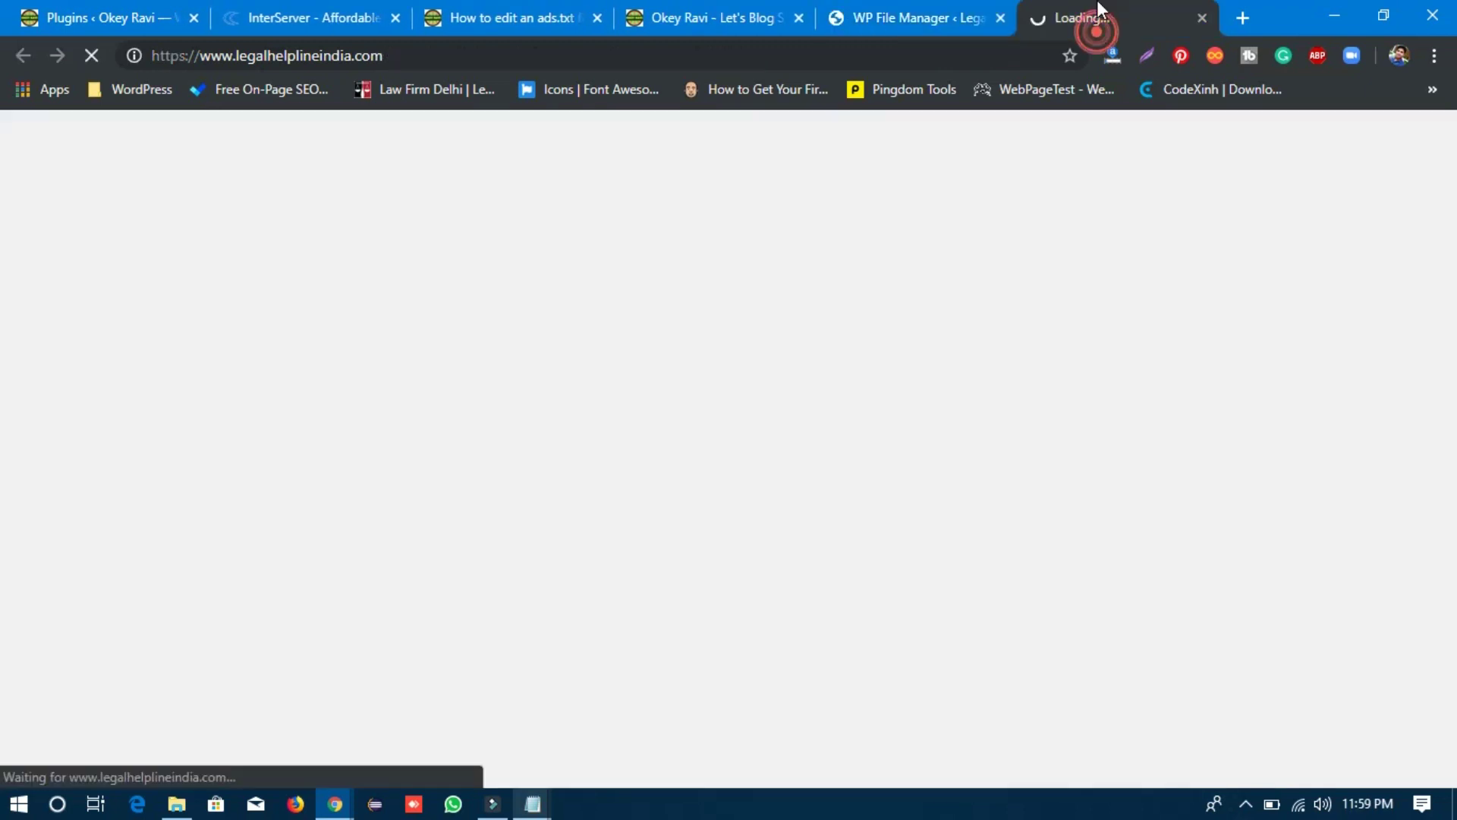
# Step: Load the site's /ads.txt address, confirm it shows Not Found, and return to the file manager
pyautogui.click(441, 56)
pyautogui.click(442, 56)
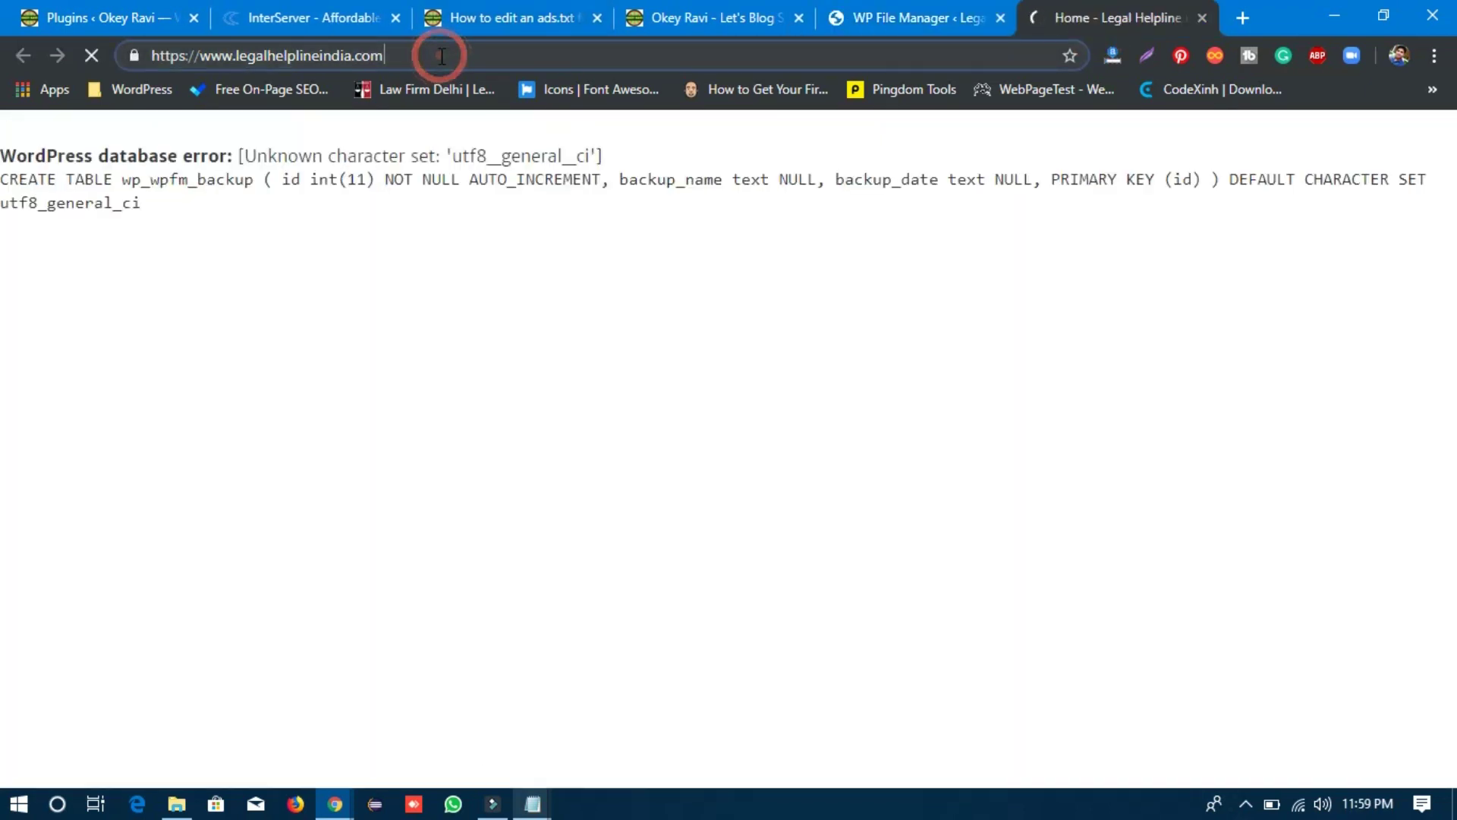
pyautogui.write('/')
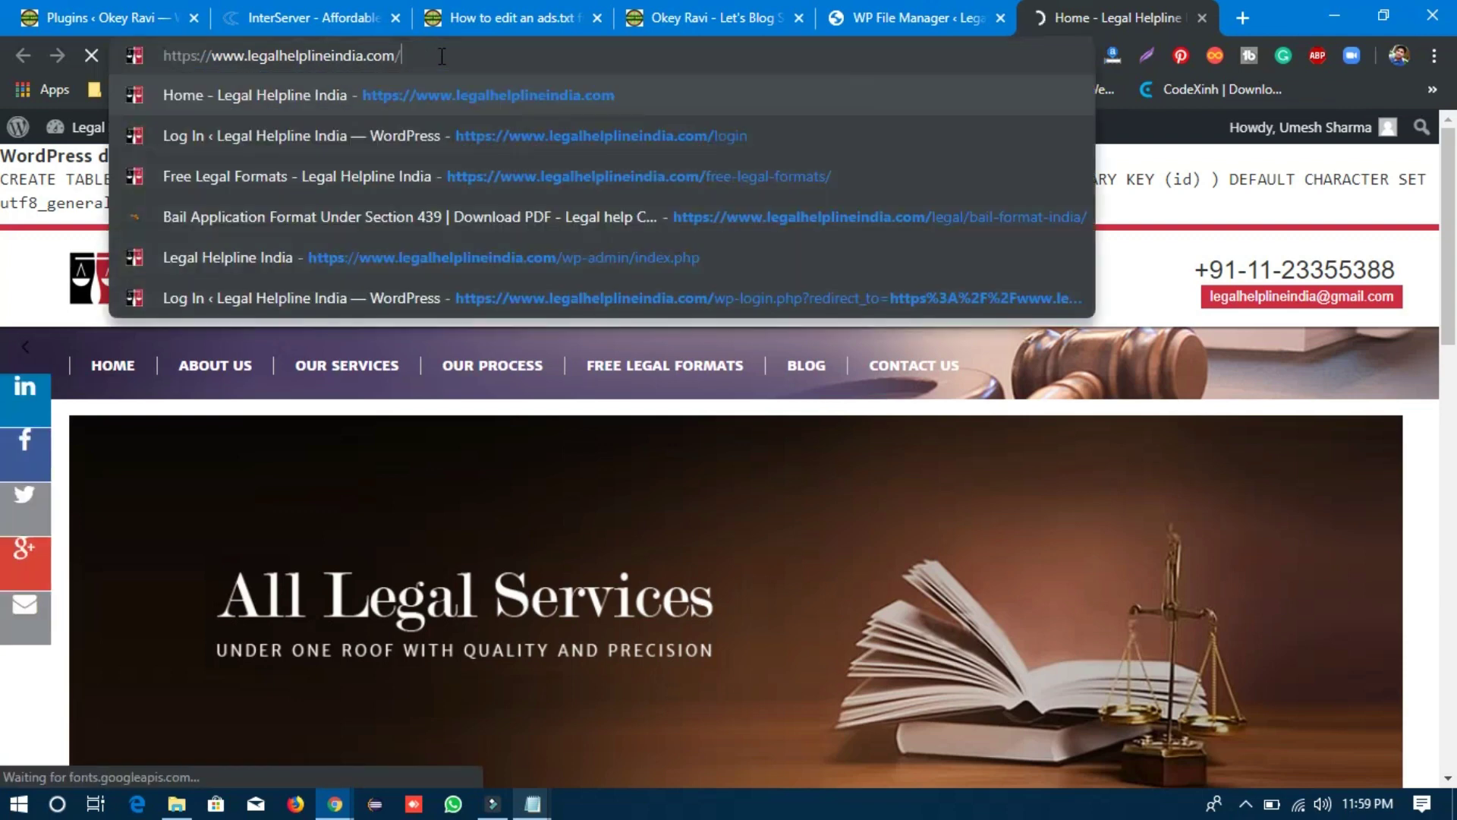
pyautogui.write('ads.txt')
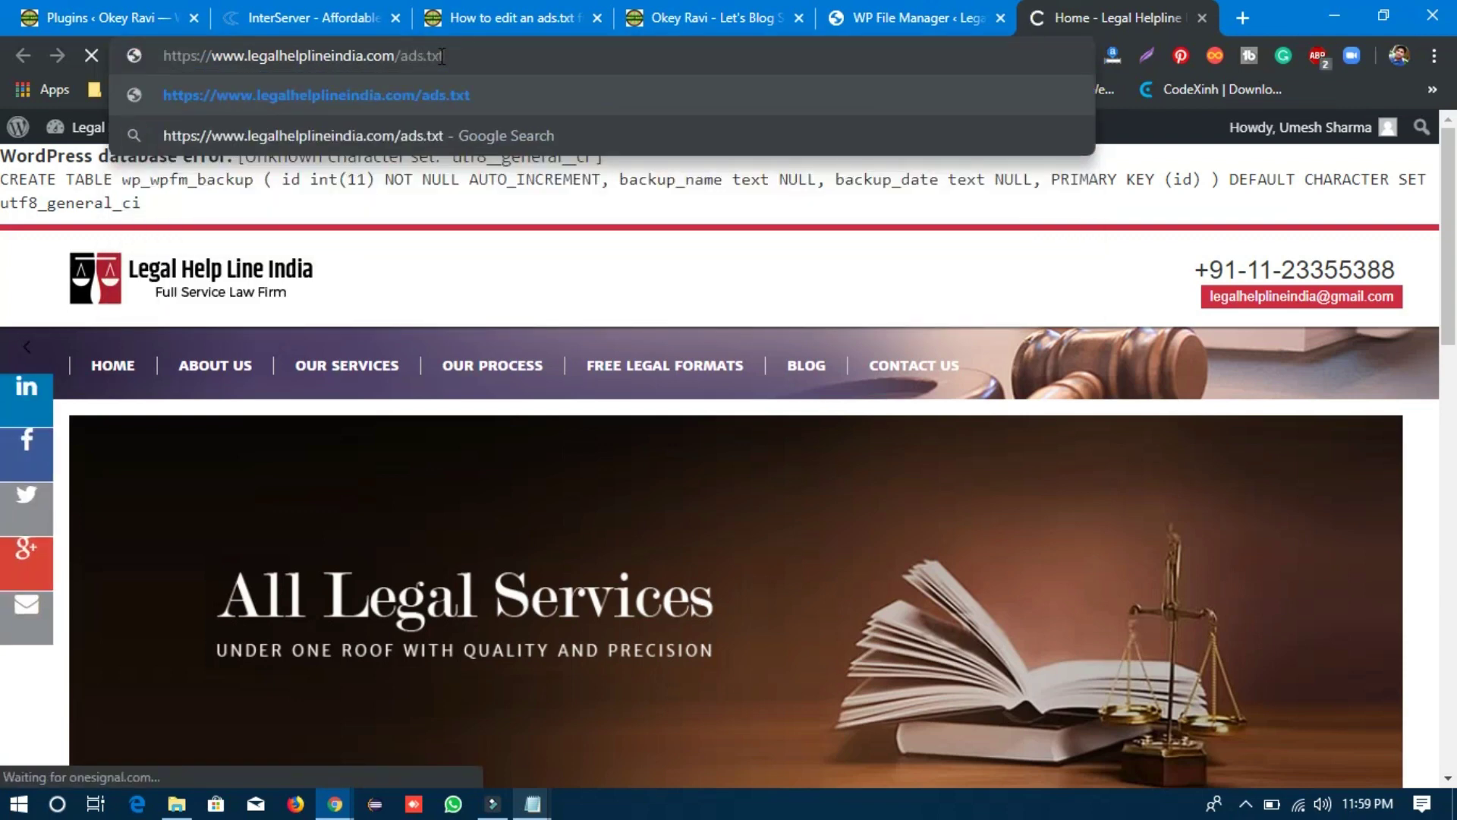
pyautogui.press('Return')
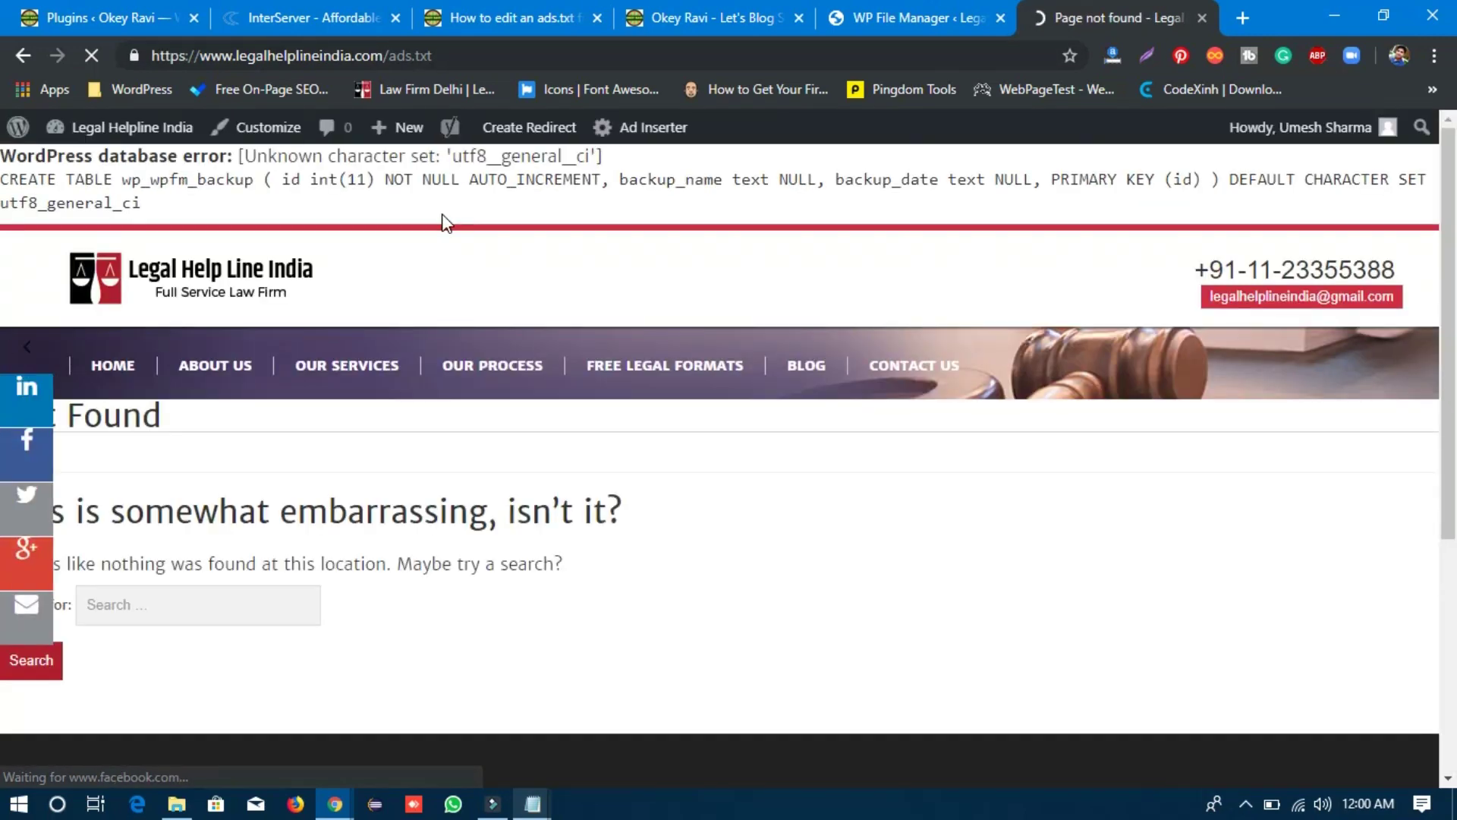
pyautogui.scroll(-3, 378, 463)
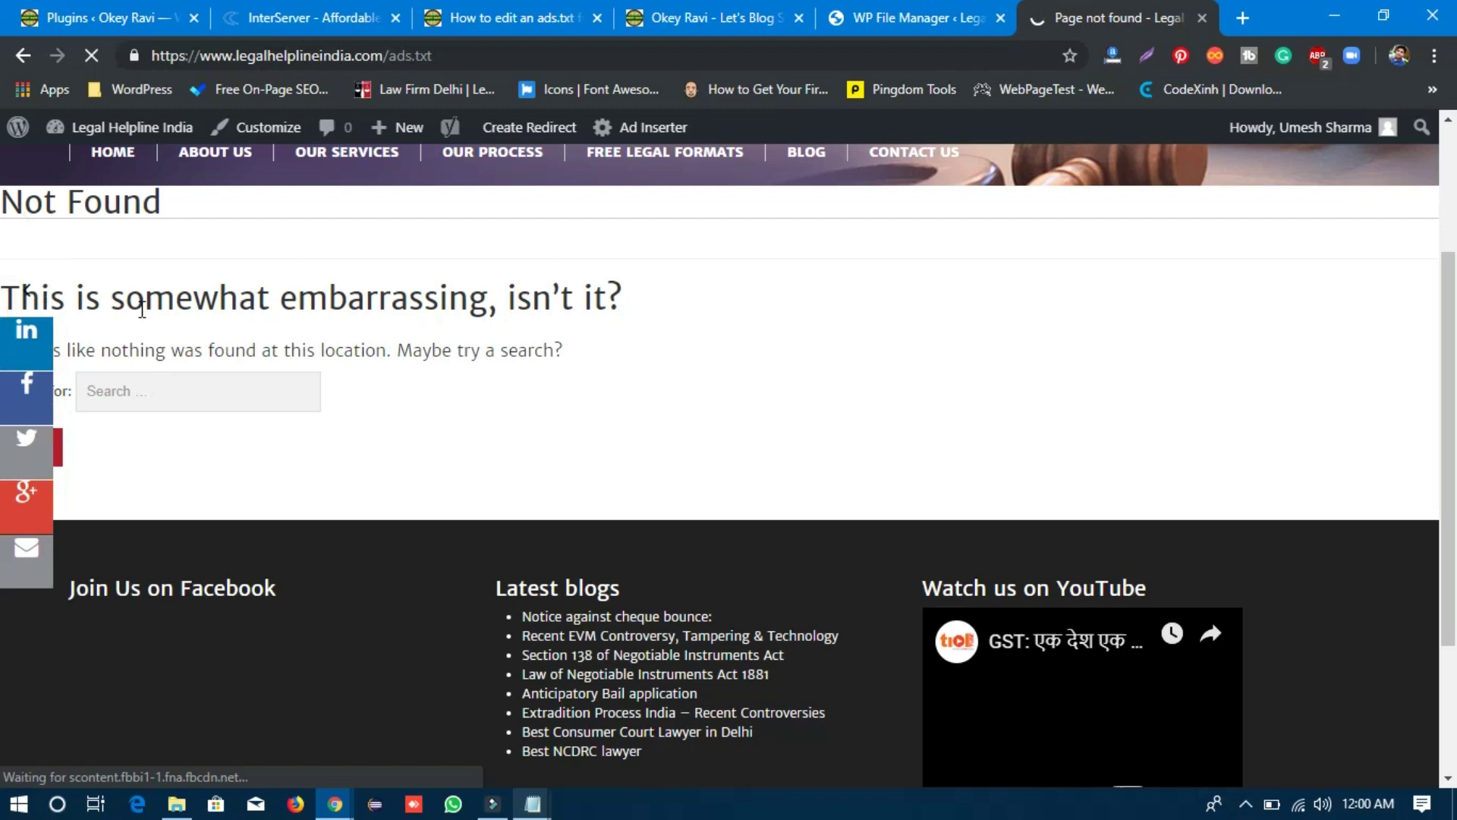
pyautogui.scroll(1, 301, 381)
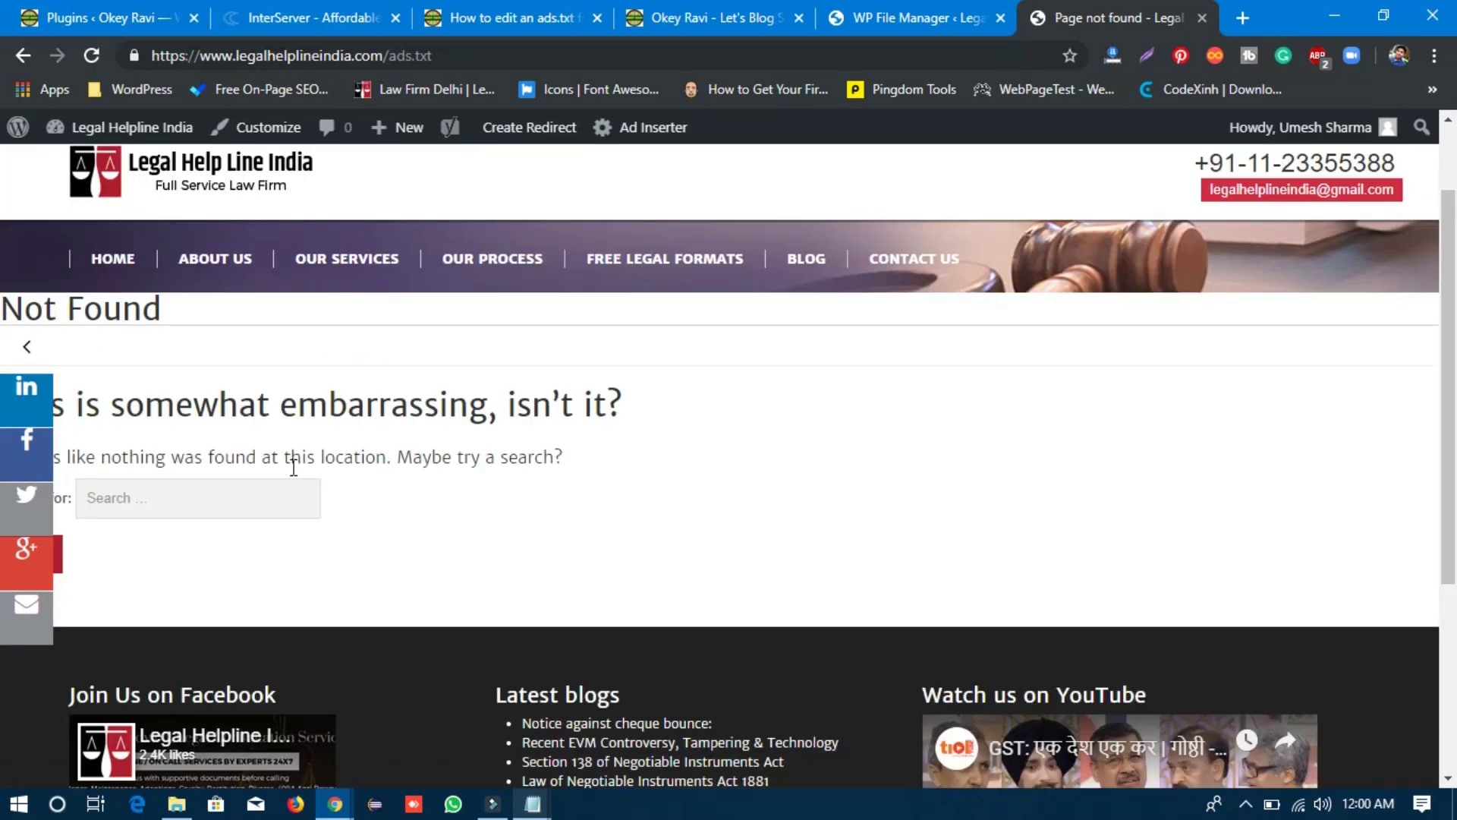
pyautogui.click(894, 12)
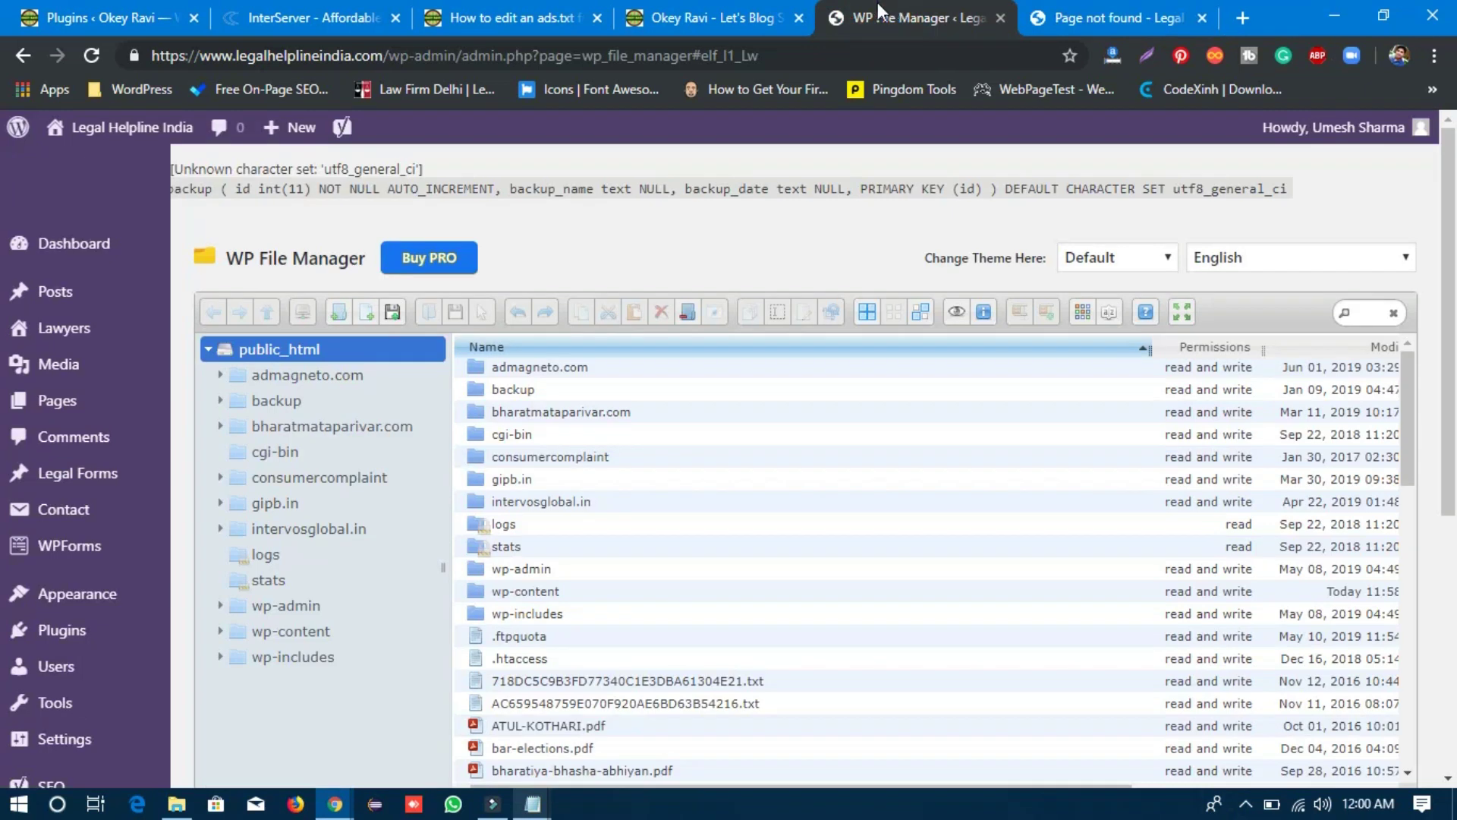
# Step: Upload the 'ads' file from the Desktop into the public_html folder
pyautogui.click(394, 311)
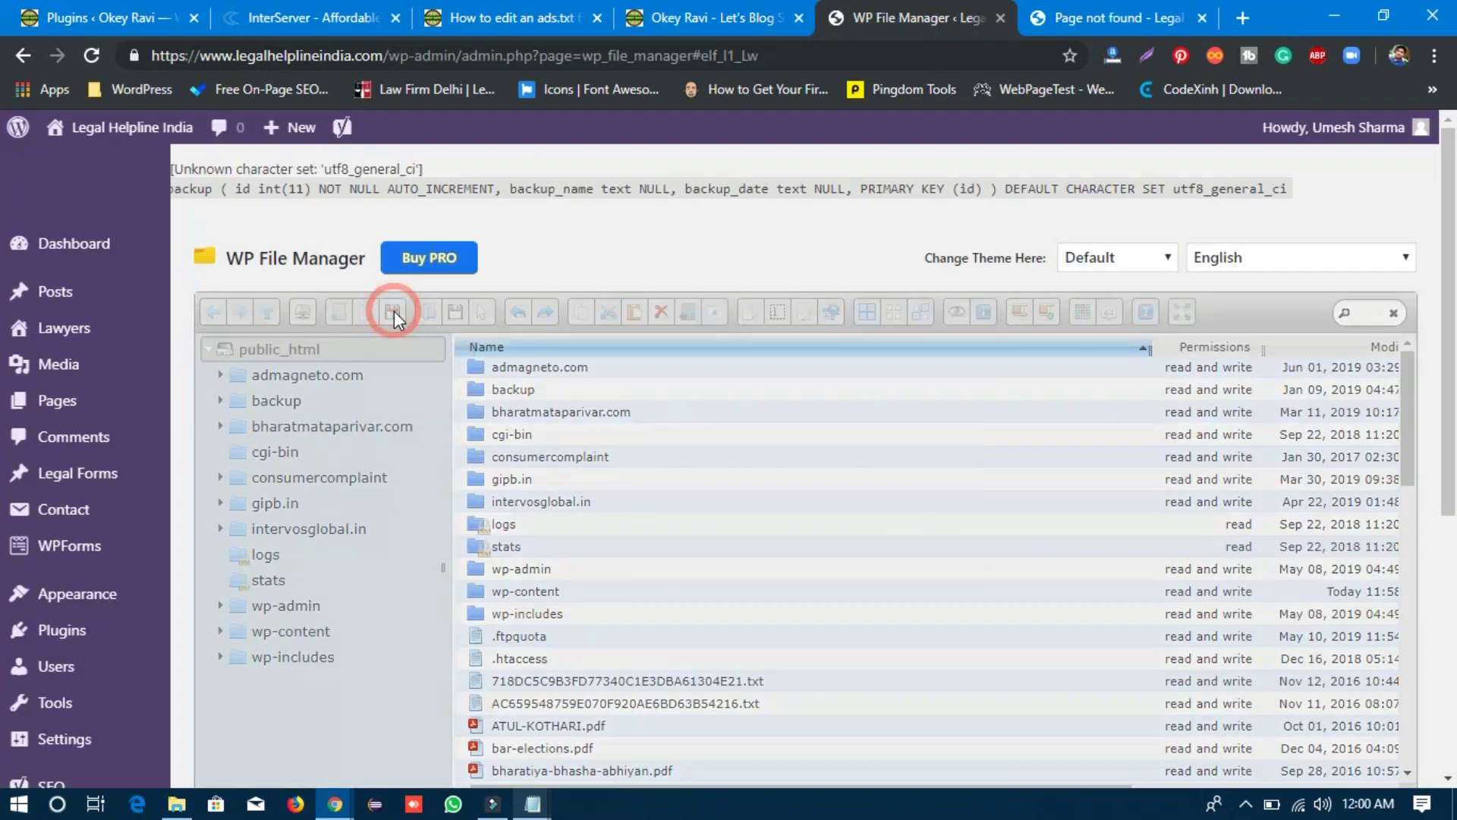
pyautogui.click(746, 535)
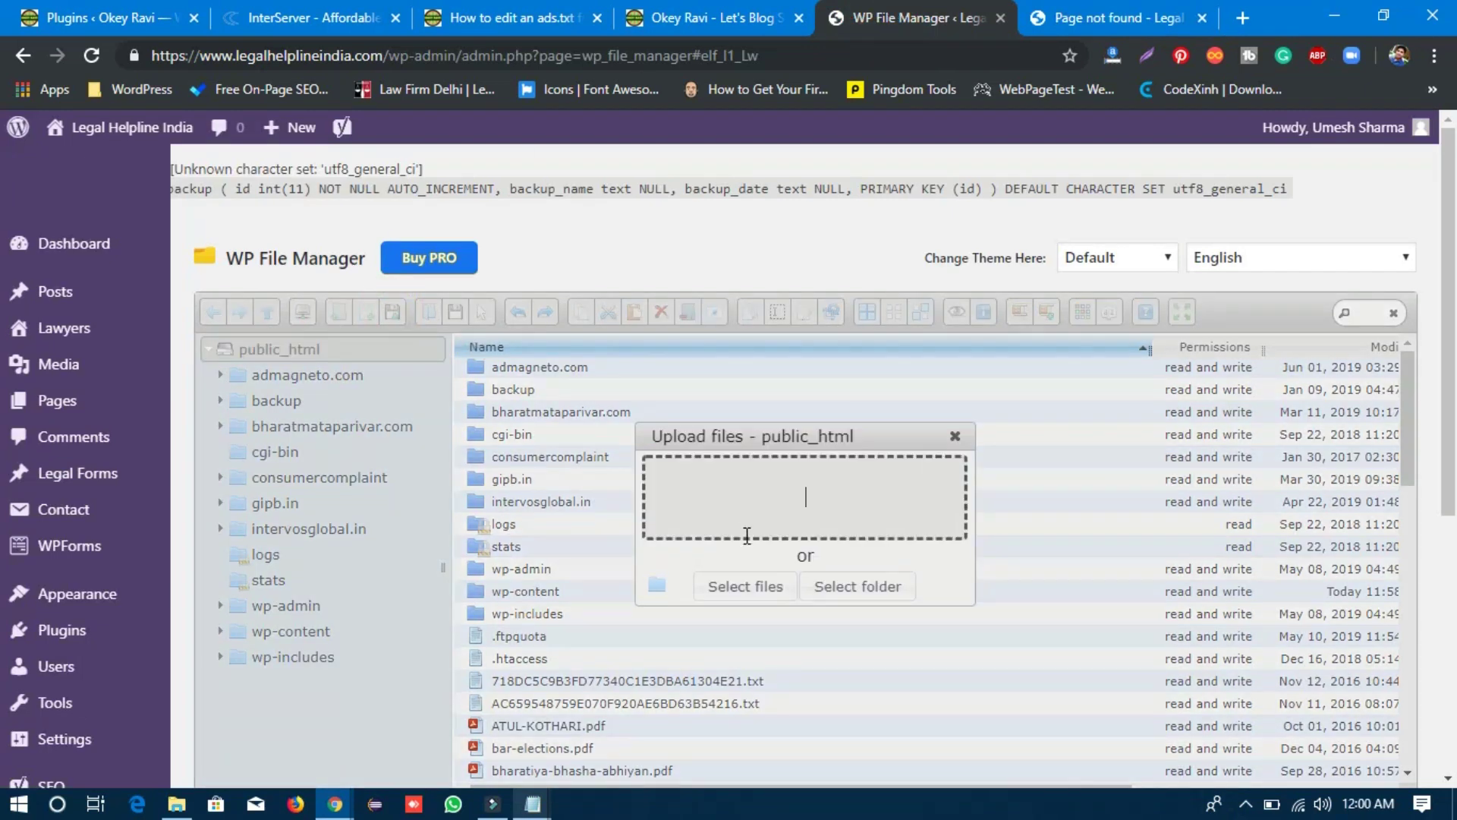
pyautogui.click(747, 586)
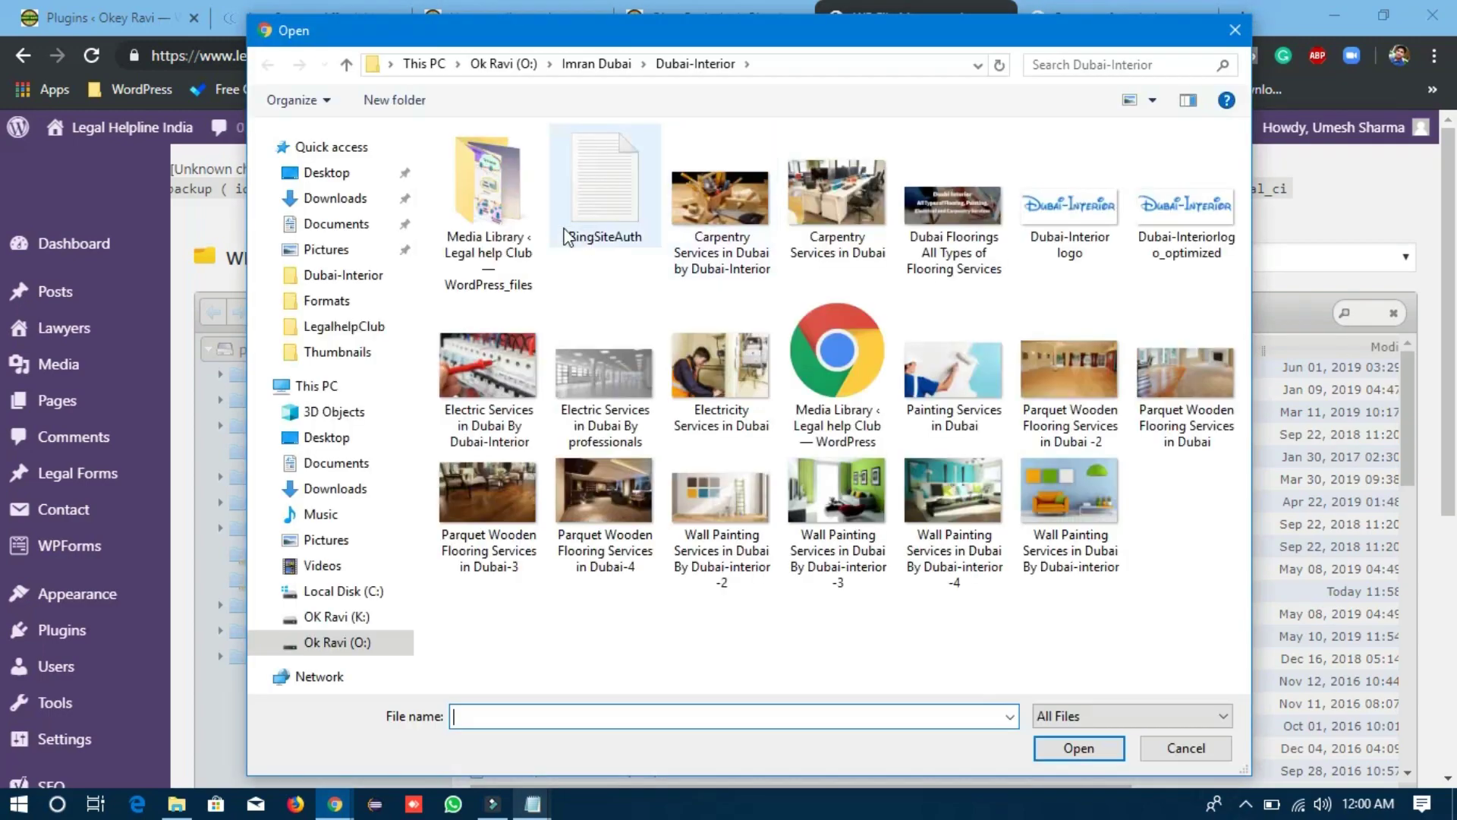
pyautogui.click(338, 173)
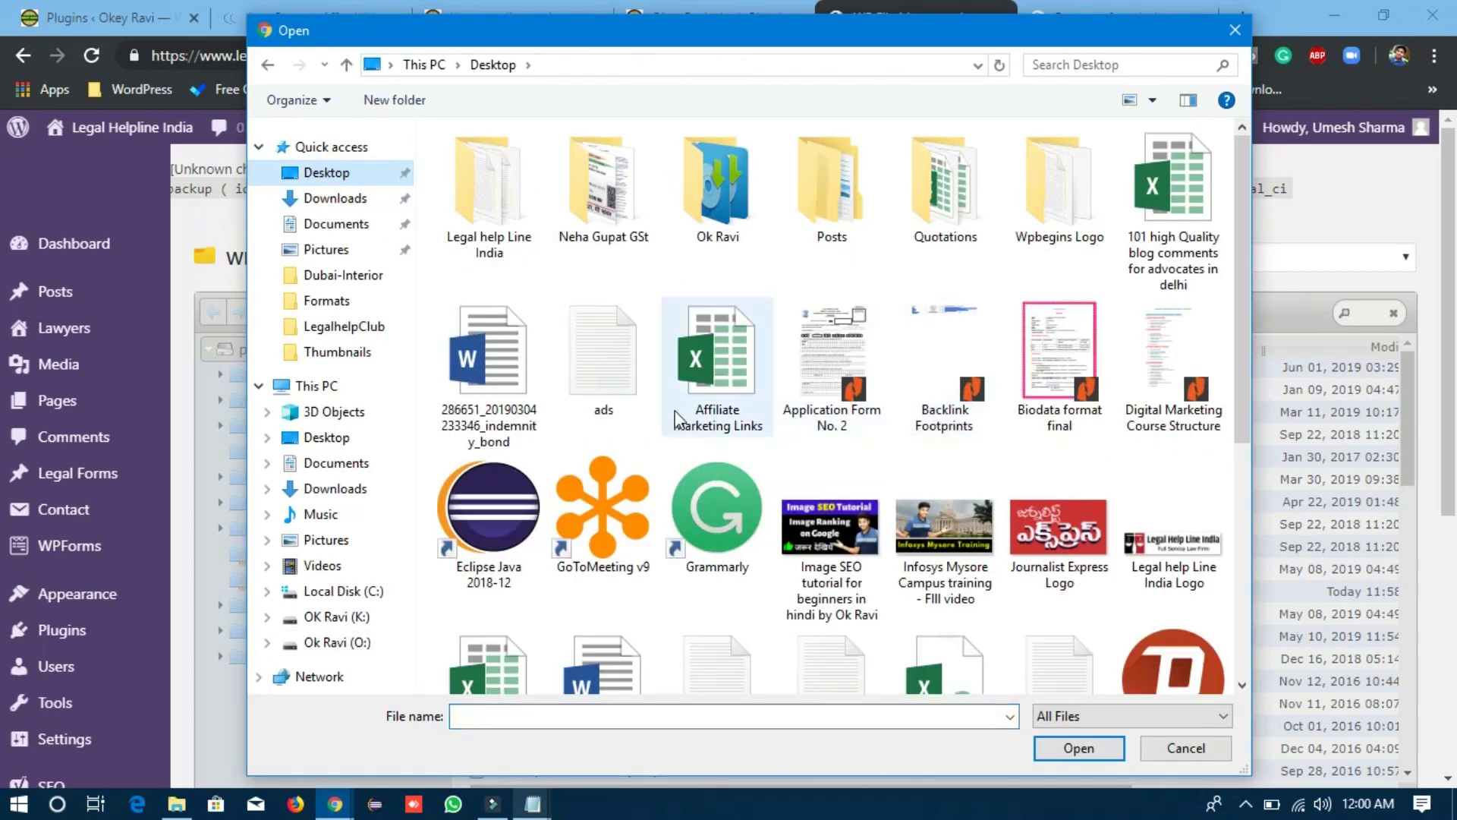
pyautogui.click(588, 370)
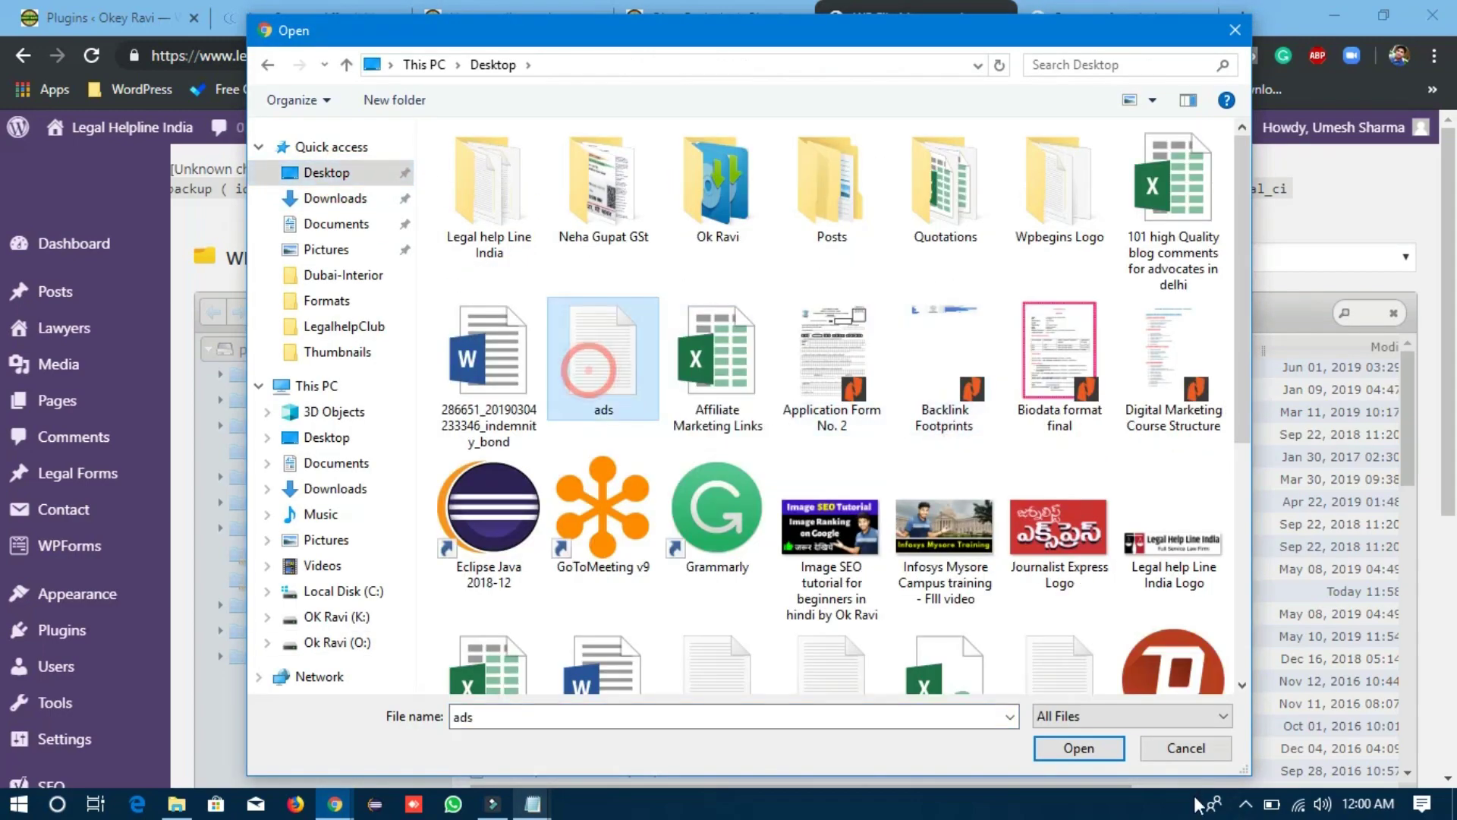
pyautogui.click(1084, 748)
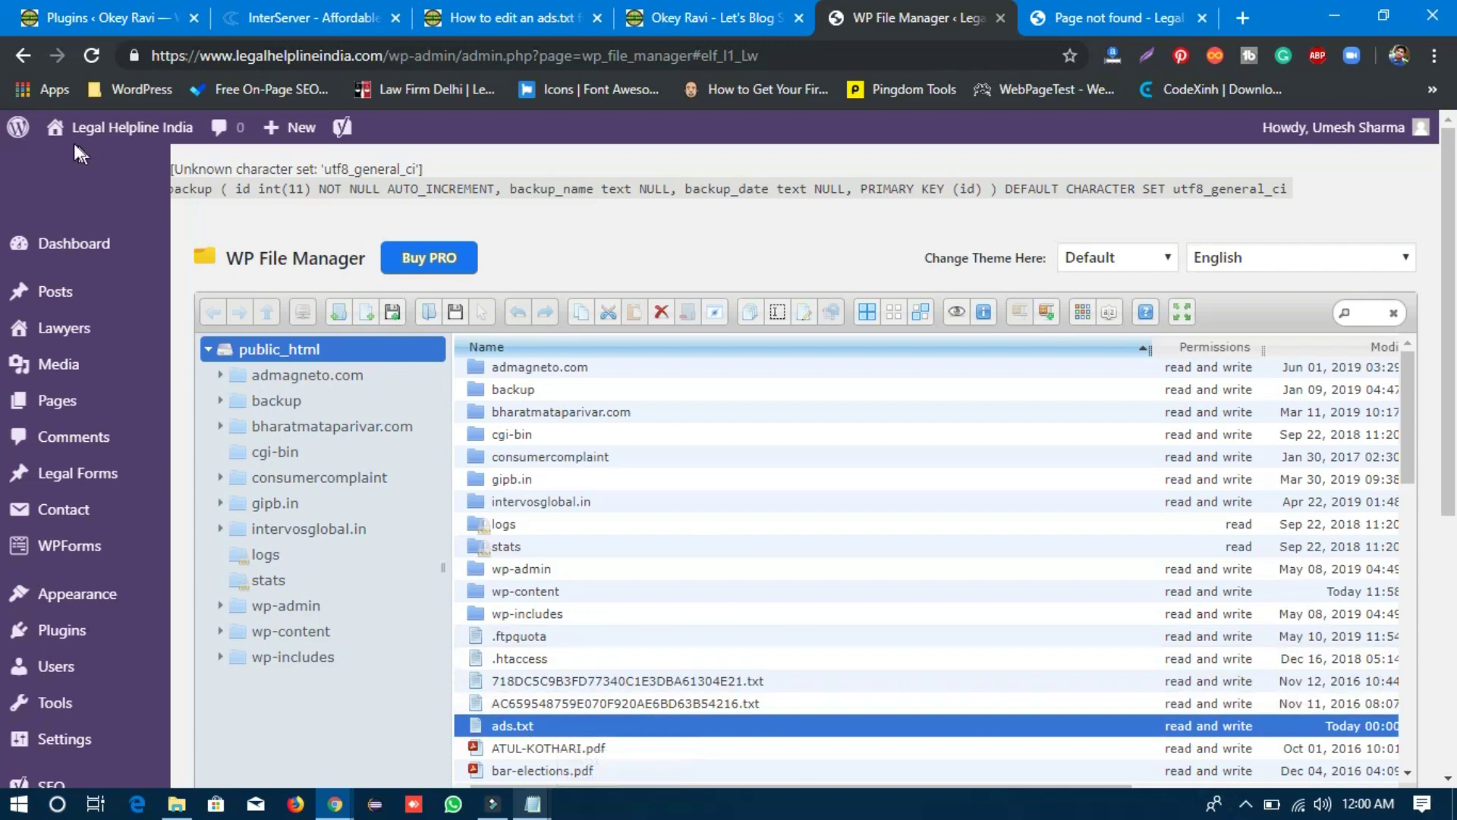
# Step: Reload the site's /ads.txt to see the google.com publisher line, then go to InterServer
pyautogui.click(42, 246)
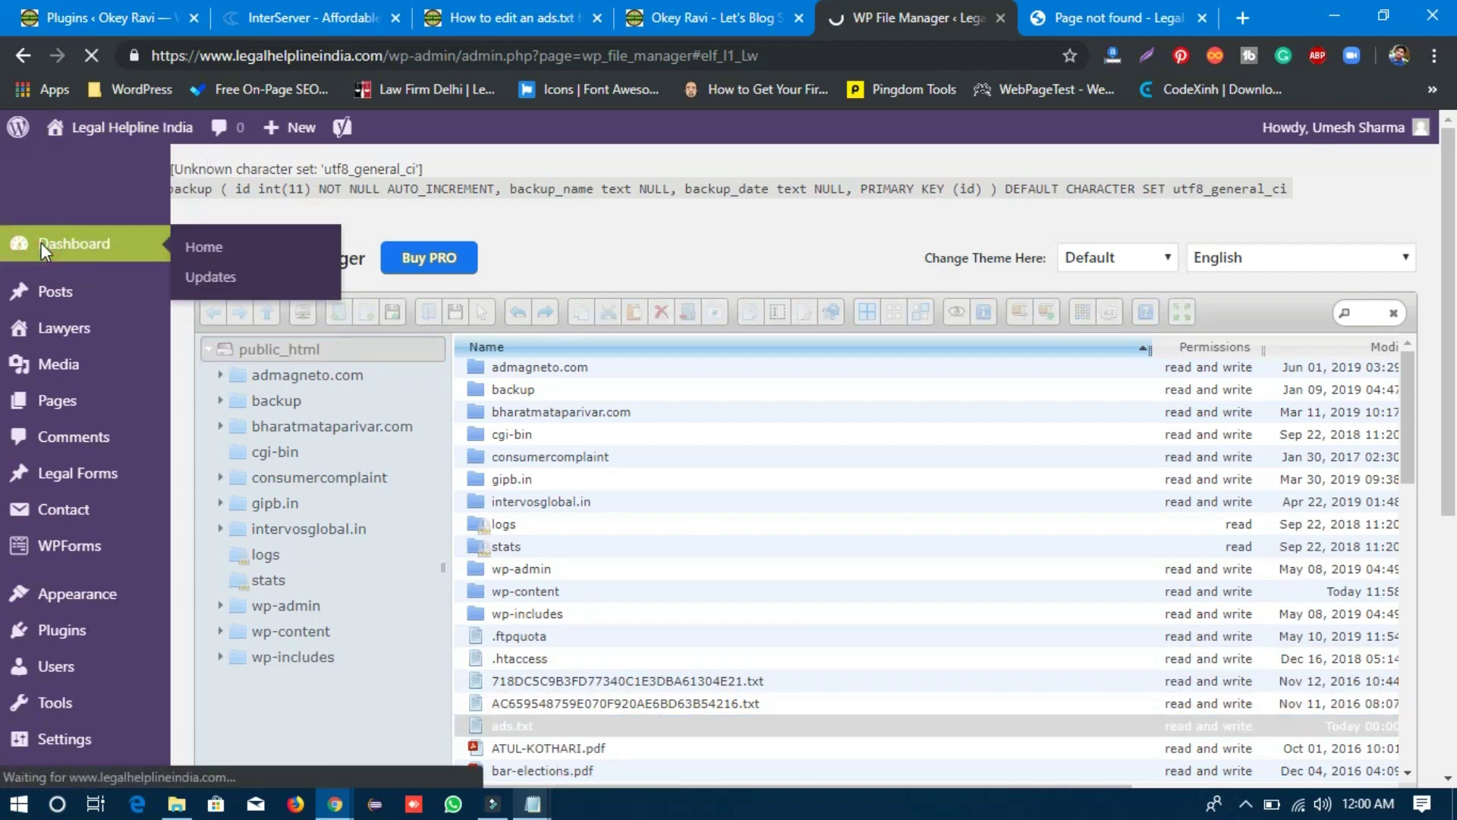
pyautogui.click(1131, 17)
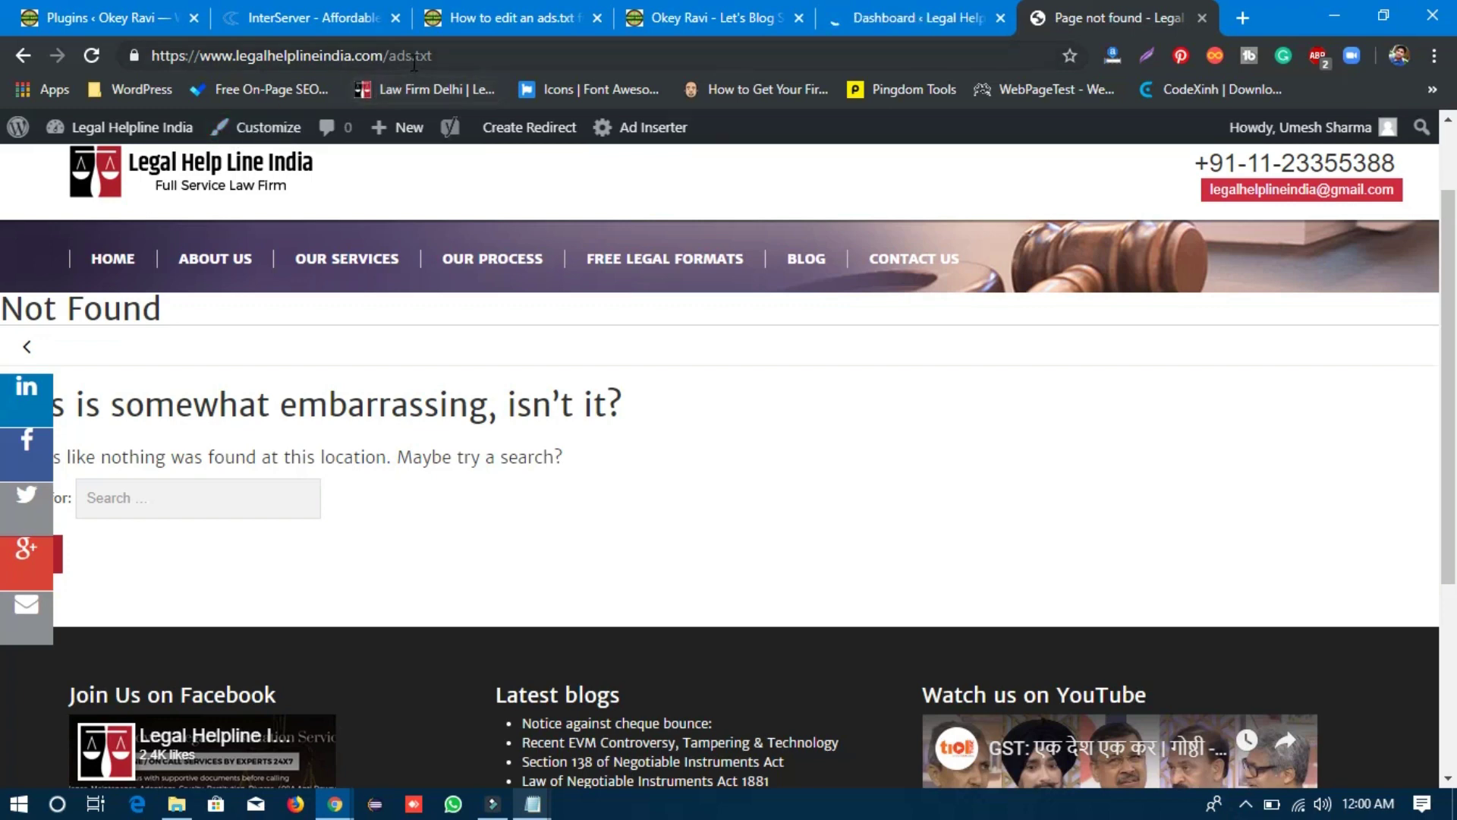
pyautogui.moveTo(461, 59); pyautogui.dragTo(387, 60)
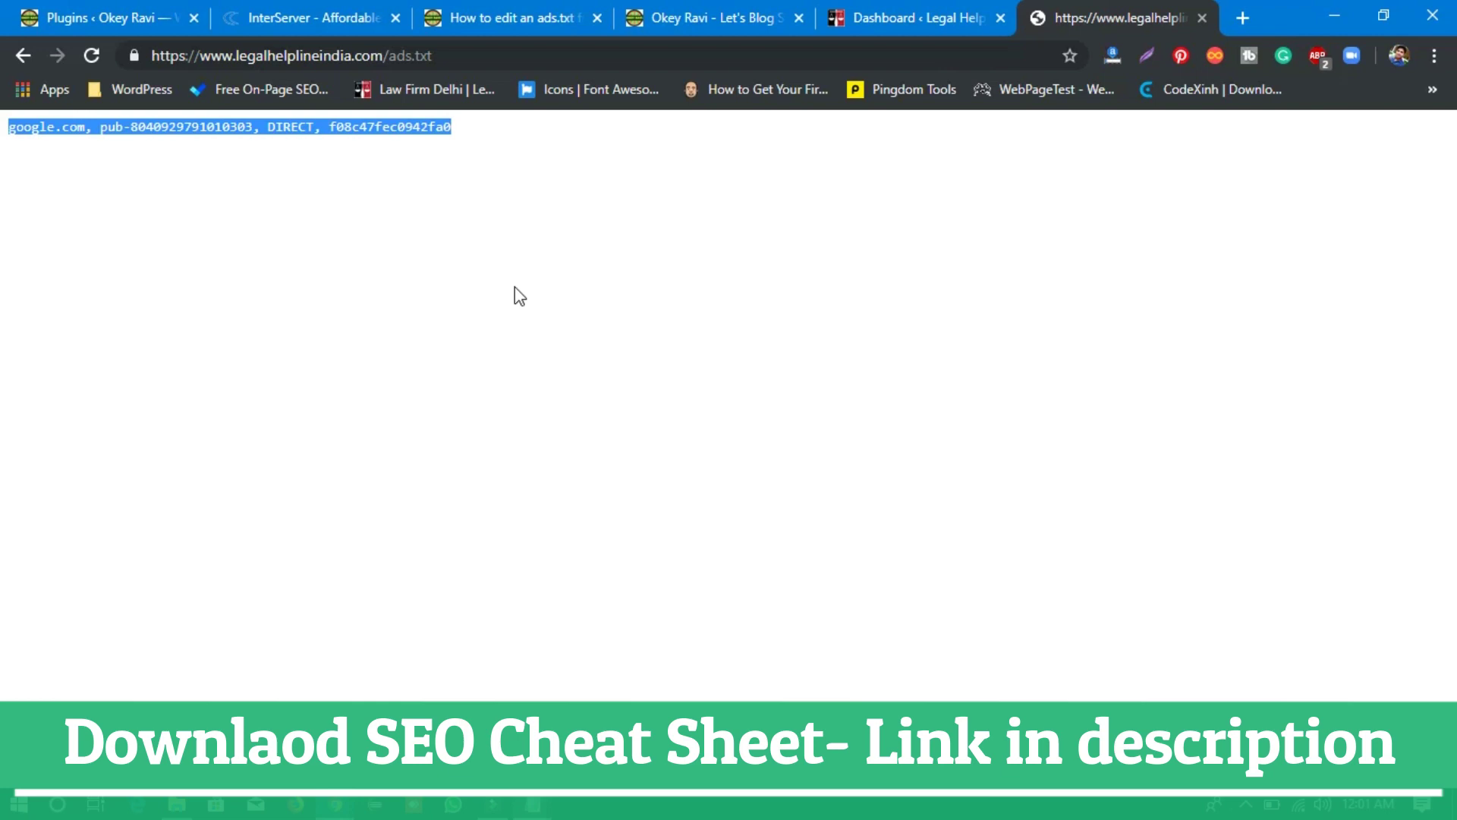
pyautogui.click(515, 287)
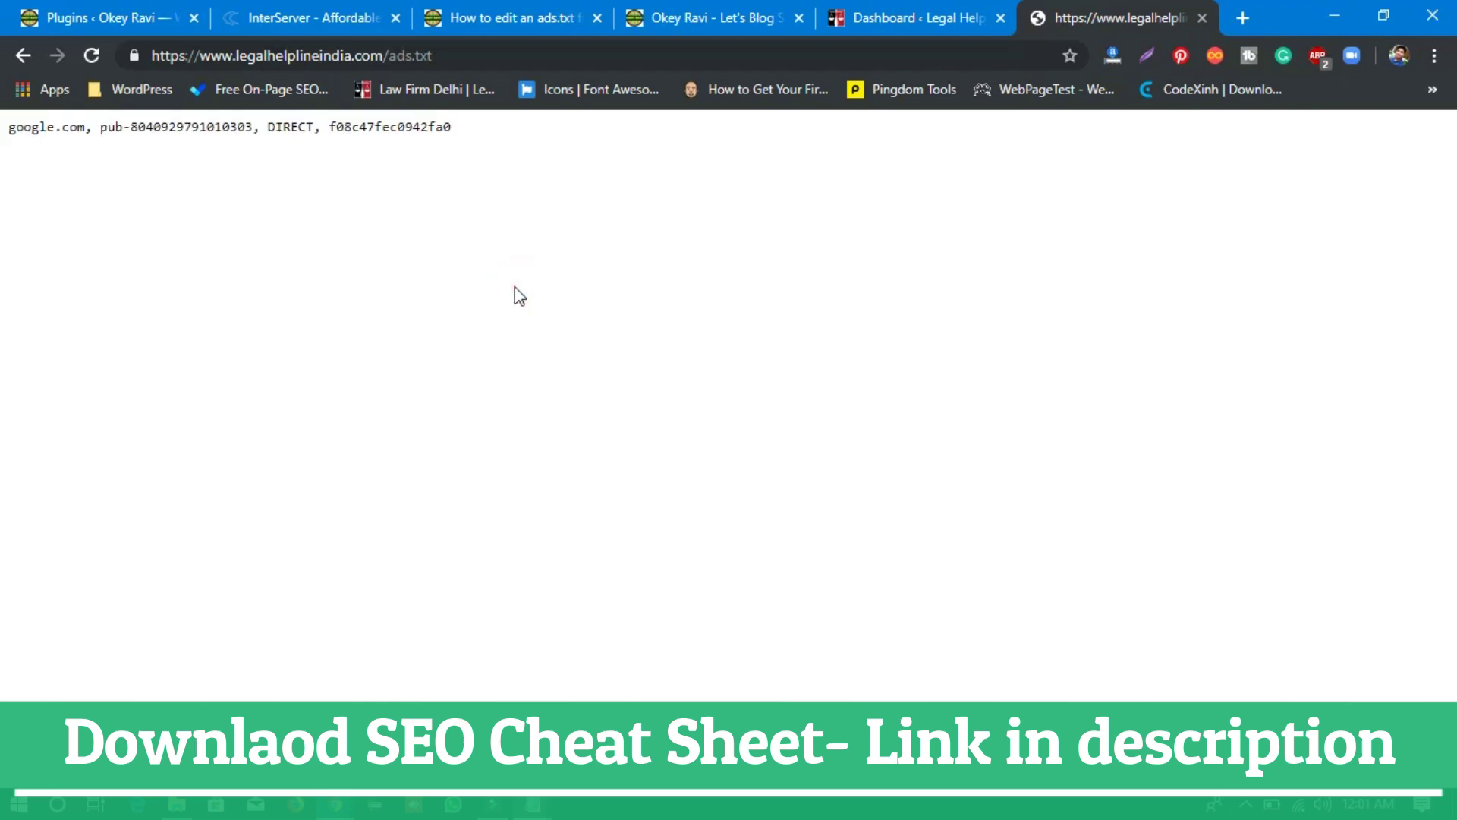
pyautogui.click(300, 19)
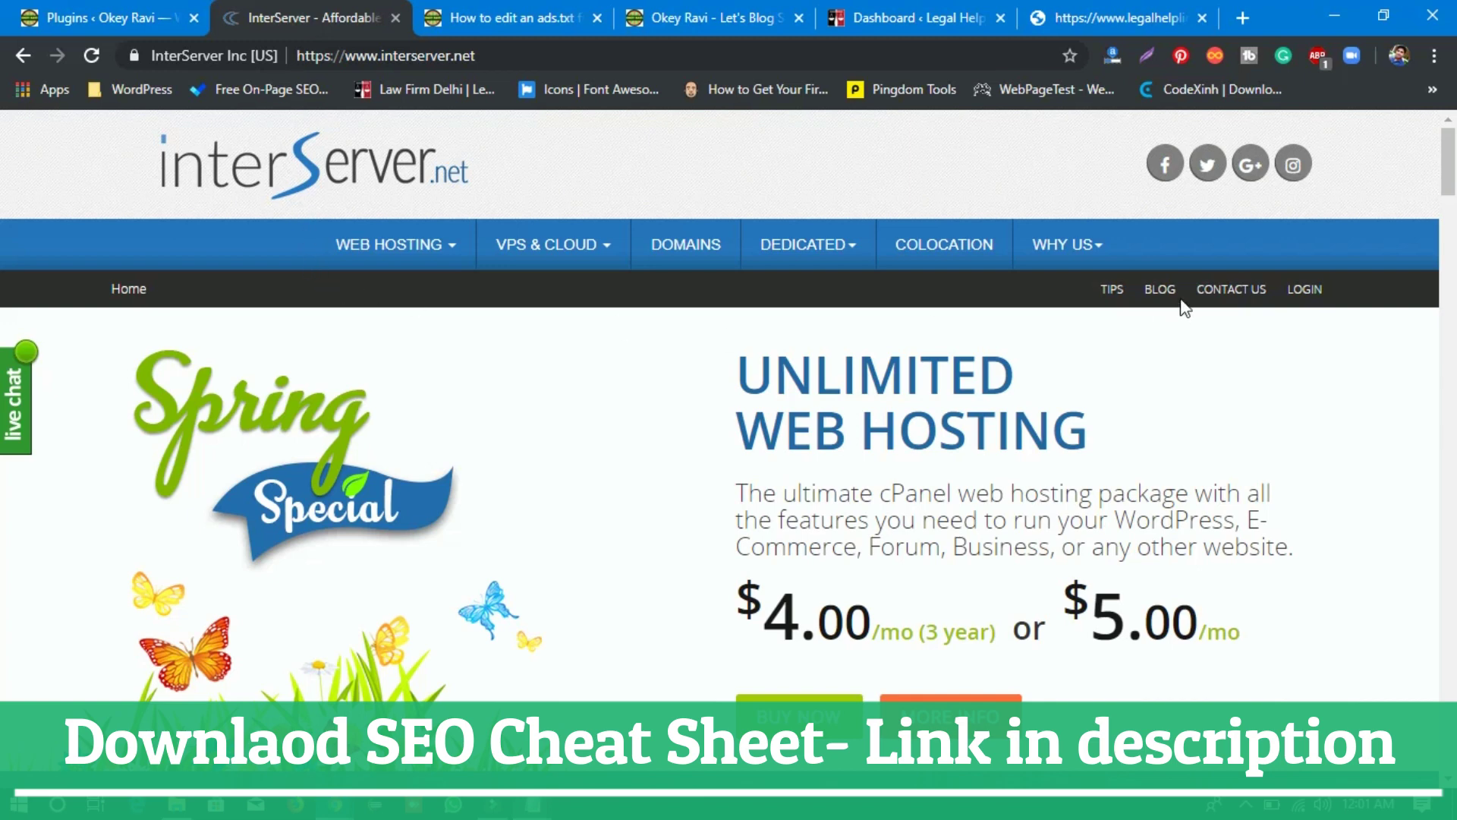
# Step: Log in to InterServer with a saved account after passing the I'm not a robot check
pyautogui.click(1304, 290)
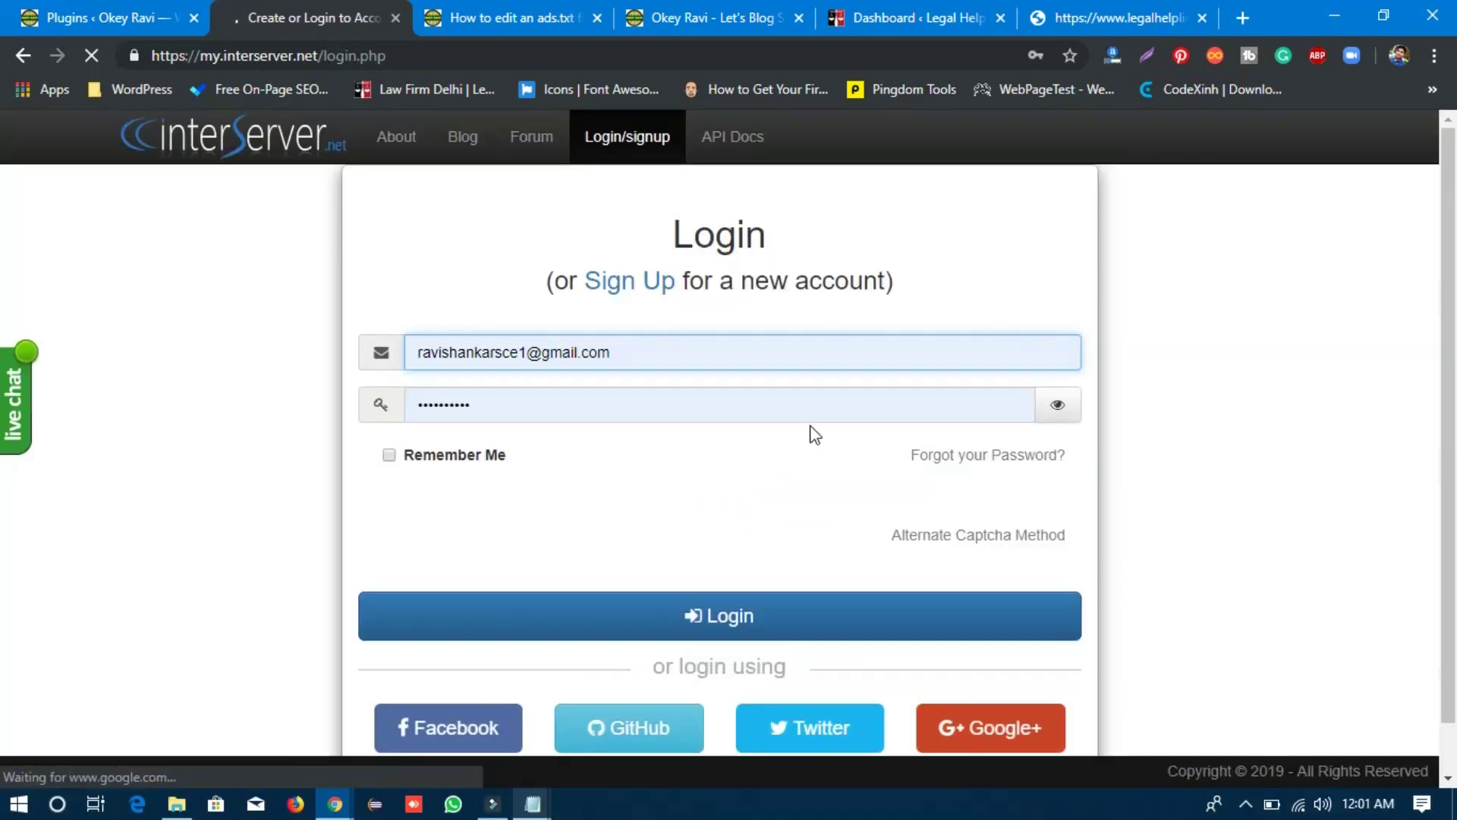
pyautogui.click(634, 341)
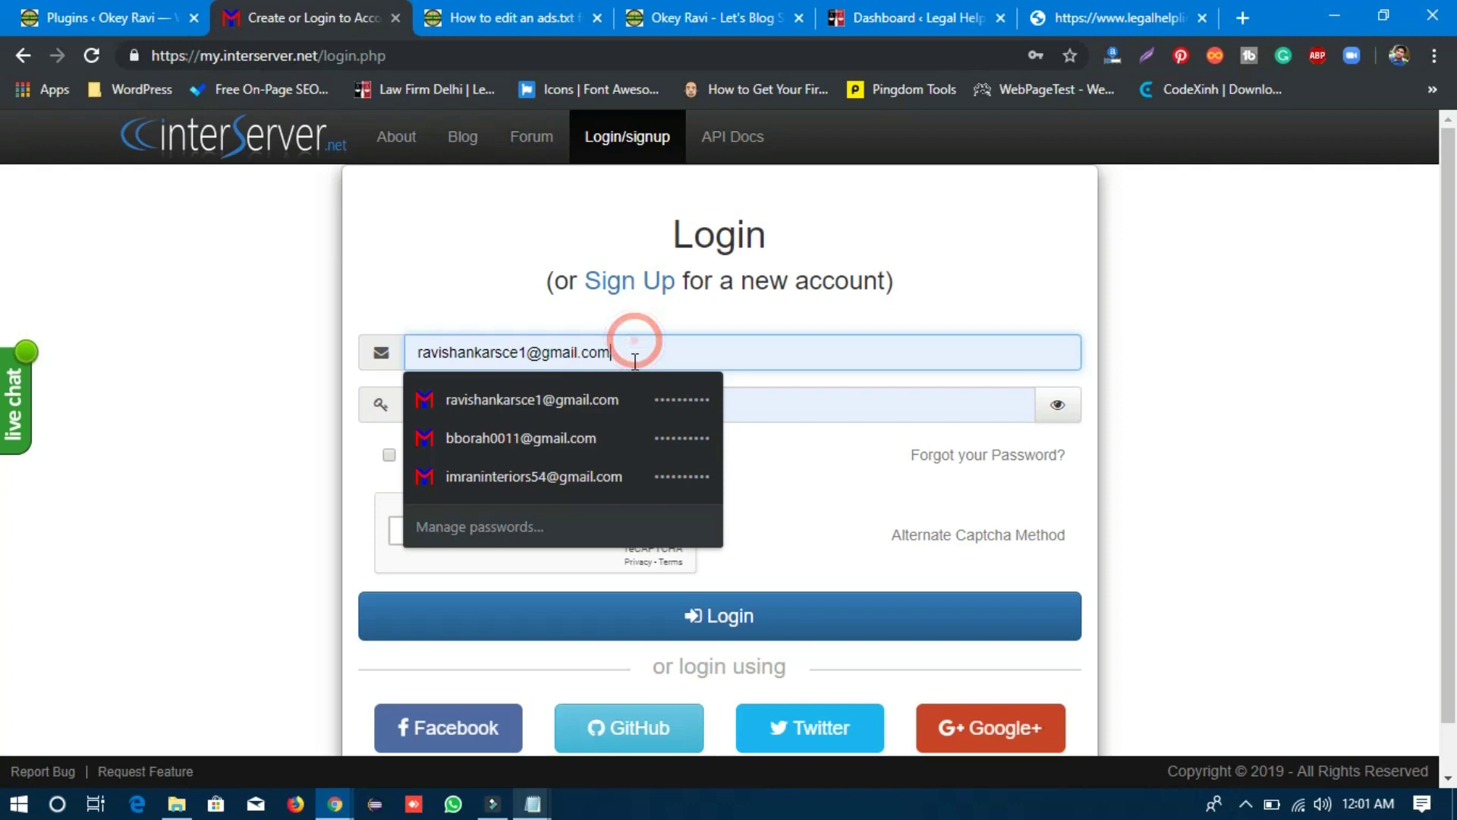
pyautogui.click(532, 476)
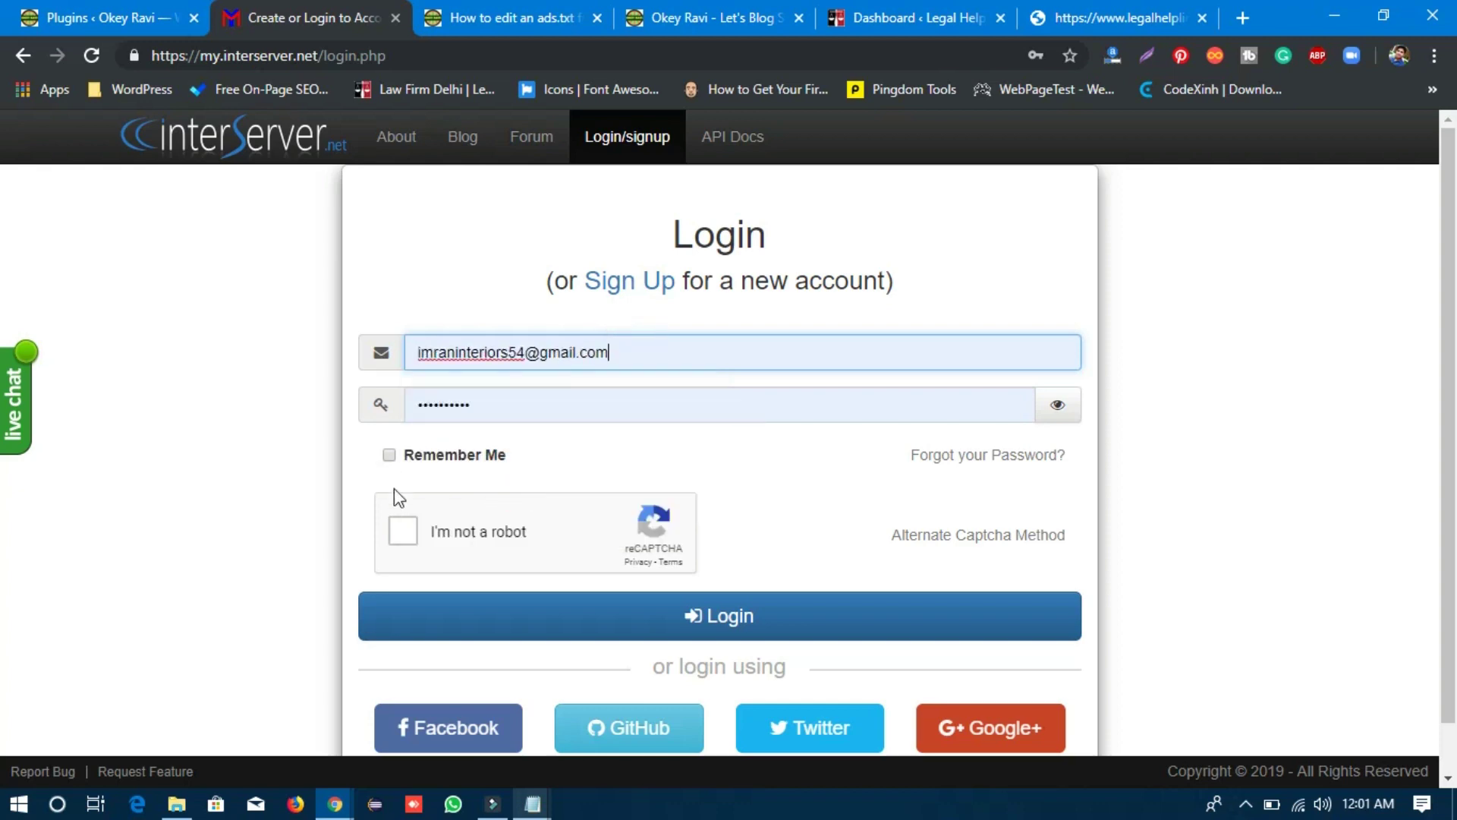
pyautogui.click(403, 531)
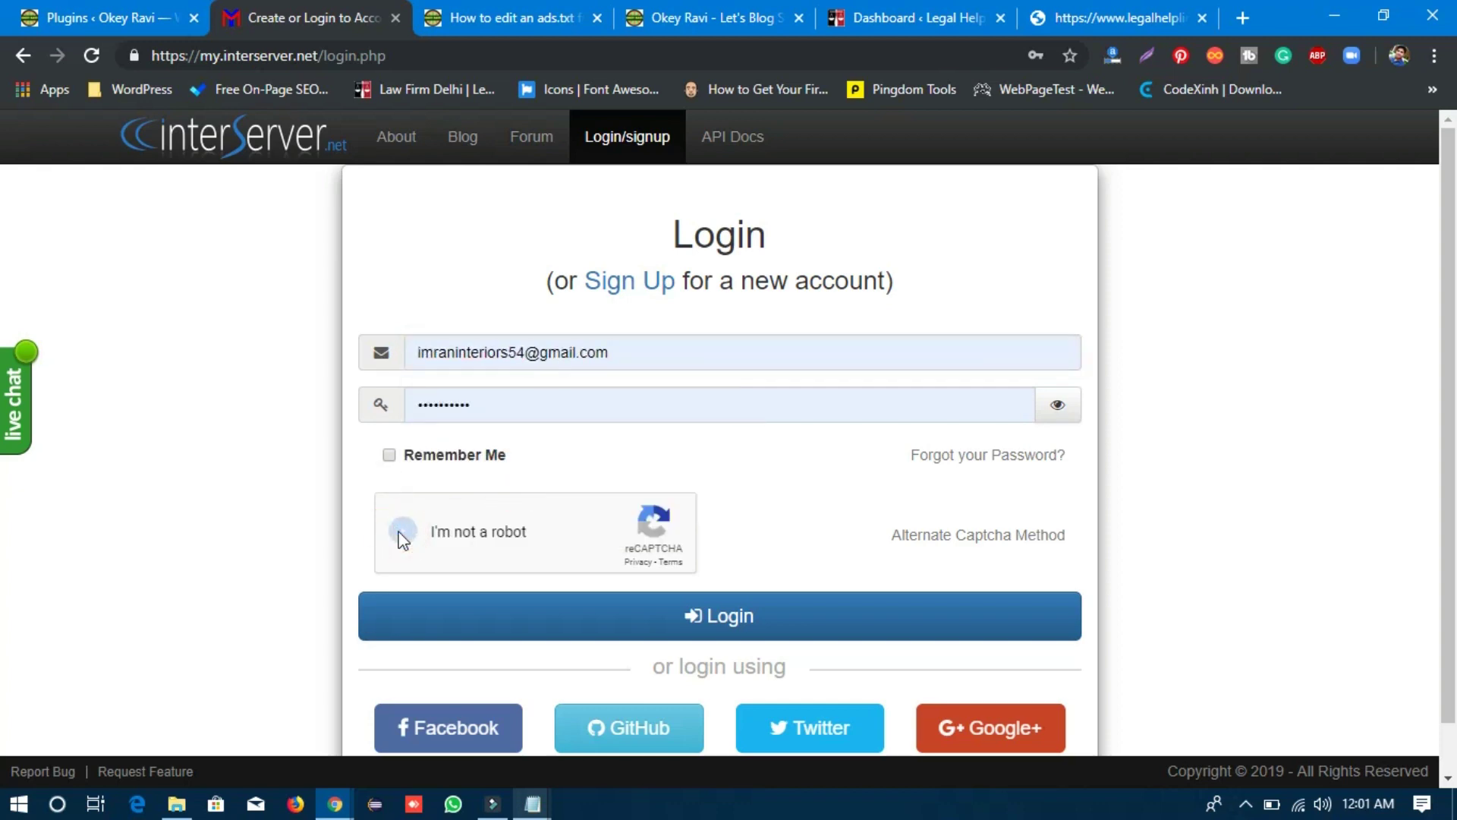
pyautogui.click(612, 628)
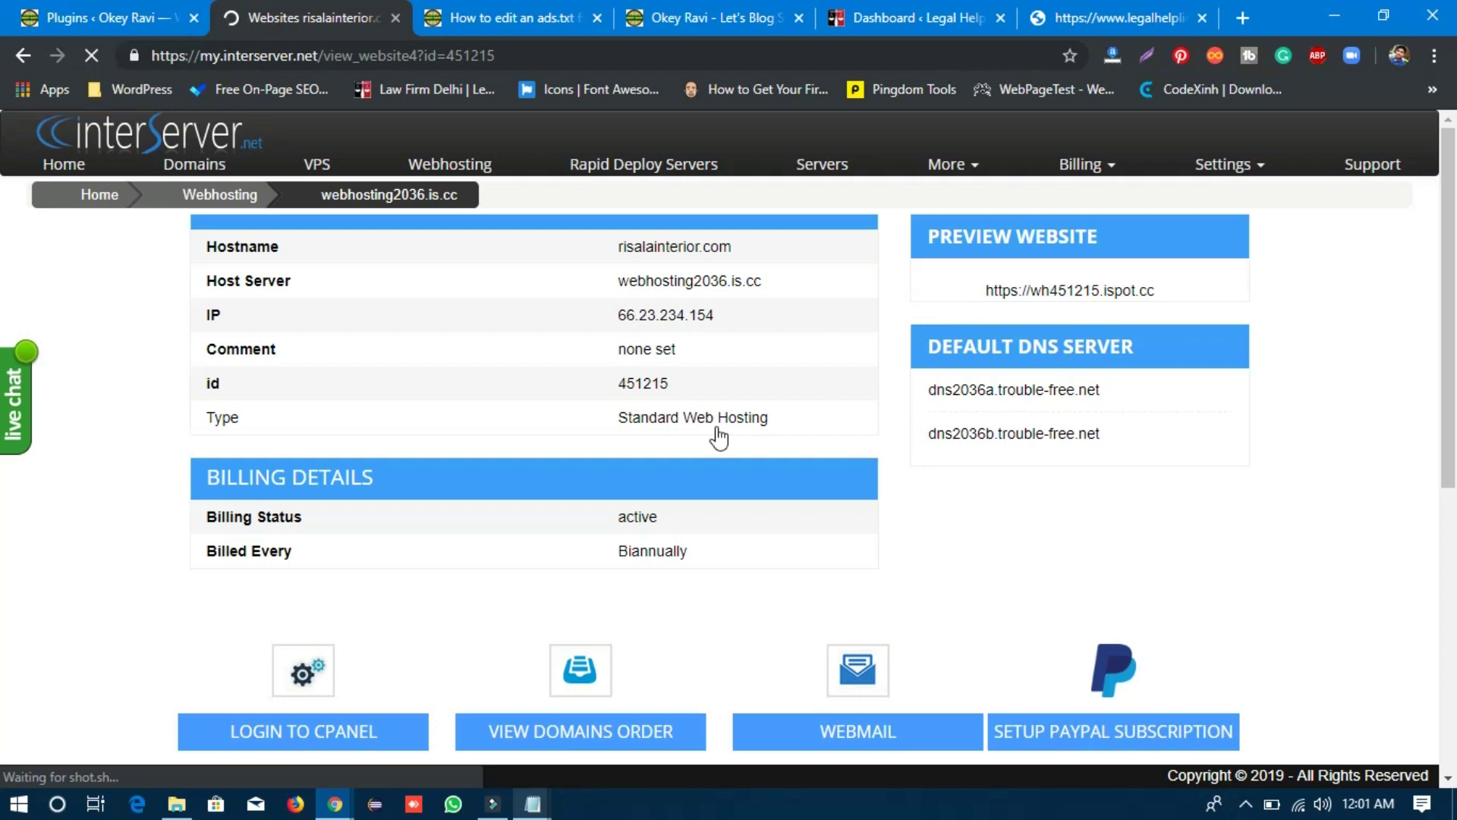
pyautogui.click(905, 9)
# Step: Review the google.com line served at legalhelplineindia.com/ads.txt
pyautogui.click(1105, 22)
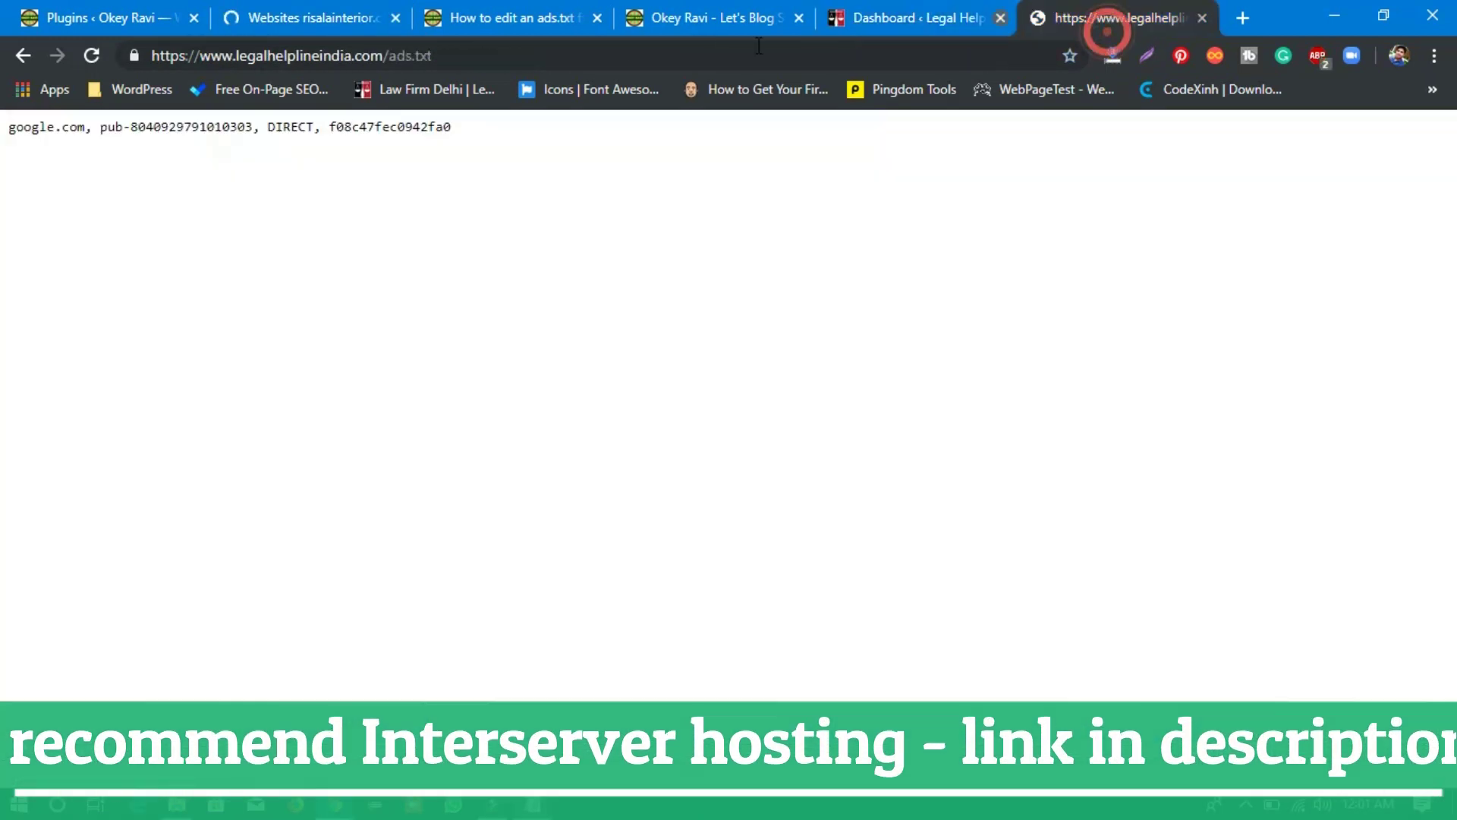
pyautogui.moveTo(458, 57); pyautogui.dragTo(392, 64)
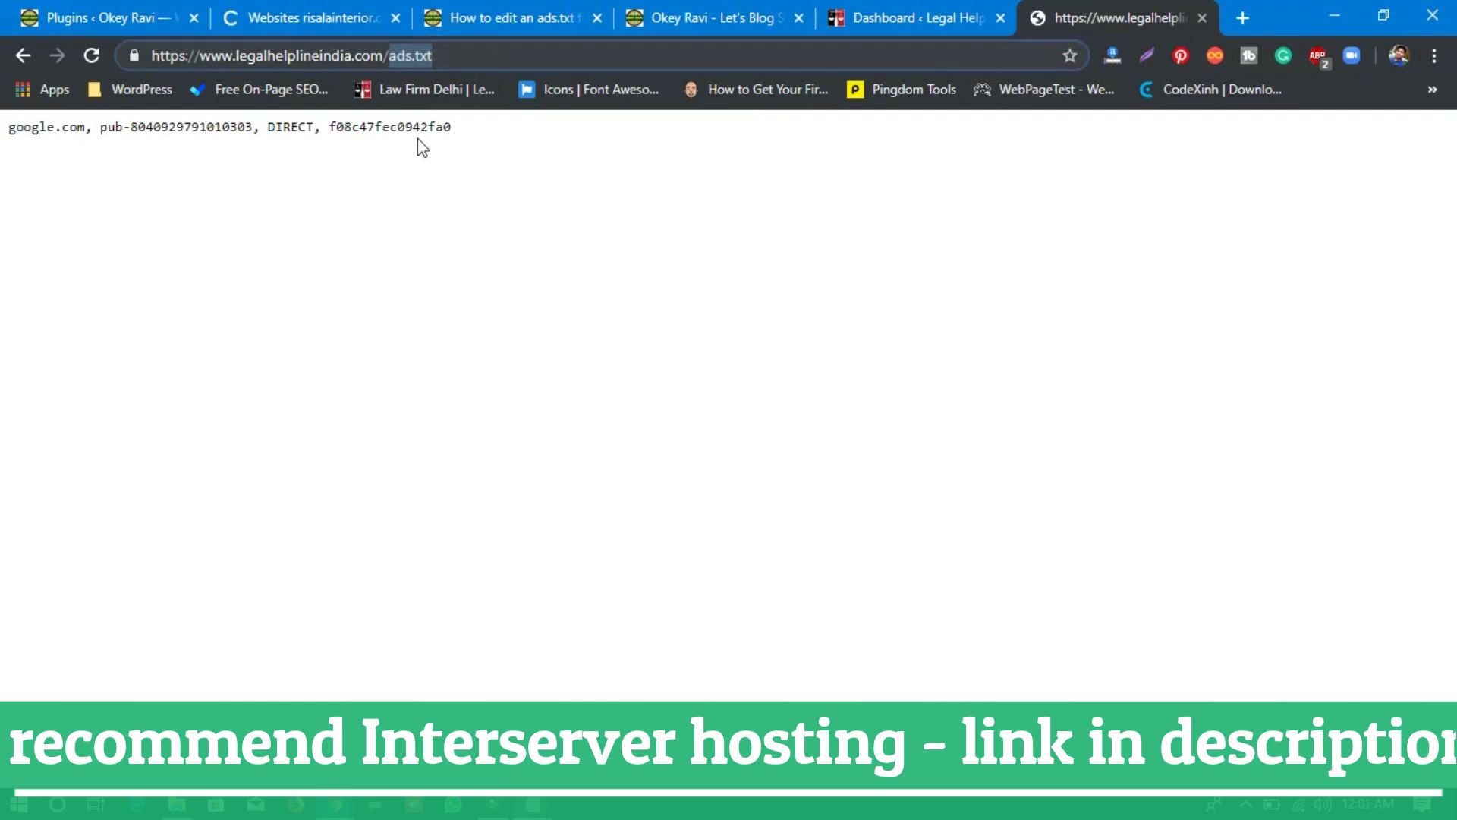
pyautogui.click(481, 124)
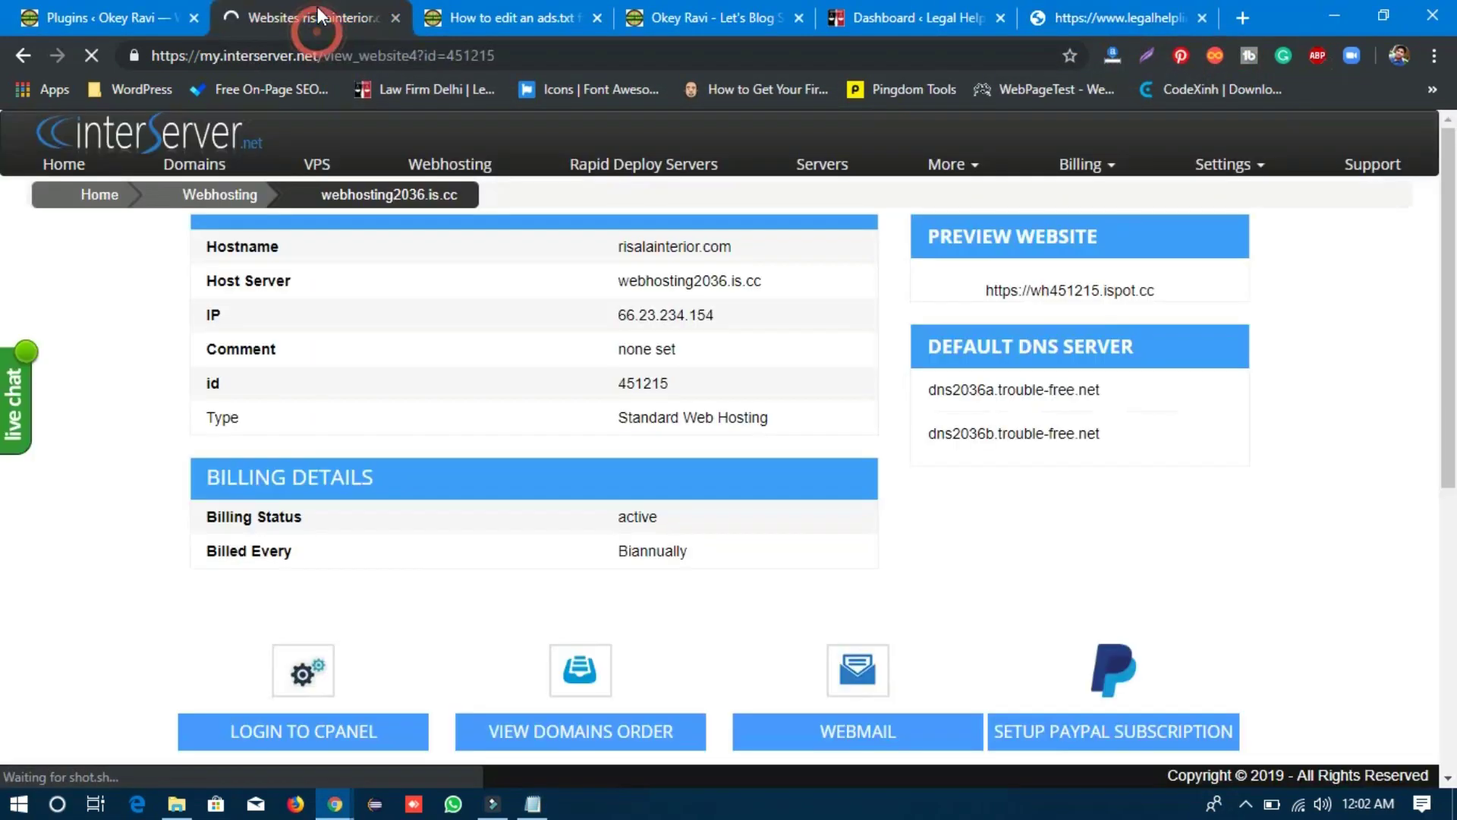
# Step: In cPanel File Manager, open the dubaifloorings.com folder and upload the Desktop 'ads' file
pyautogui.scroll(-3, 649, 502)
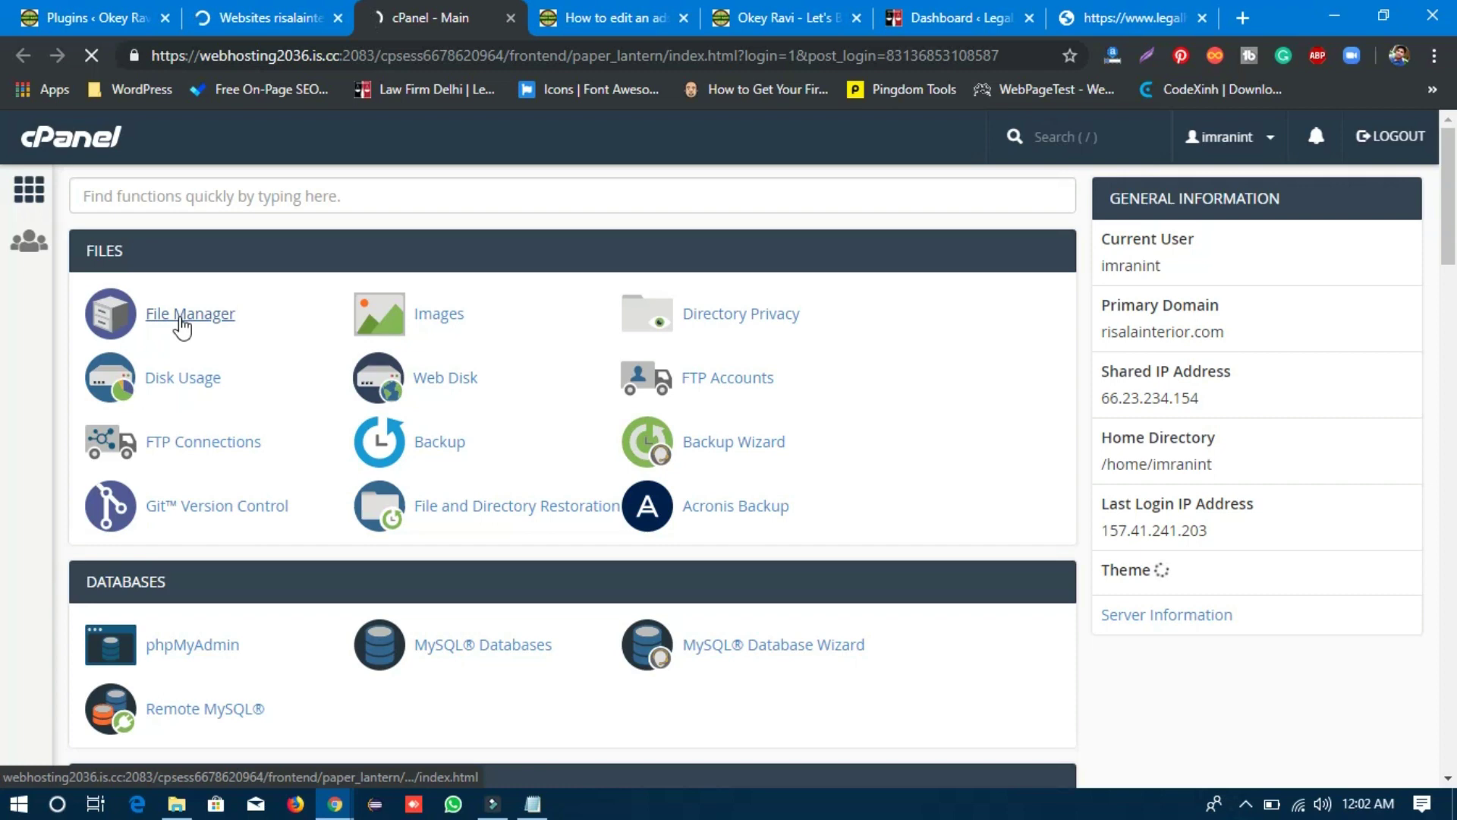
pyautogui.click(180, 316)
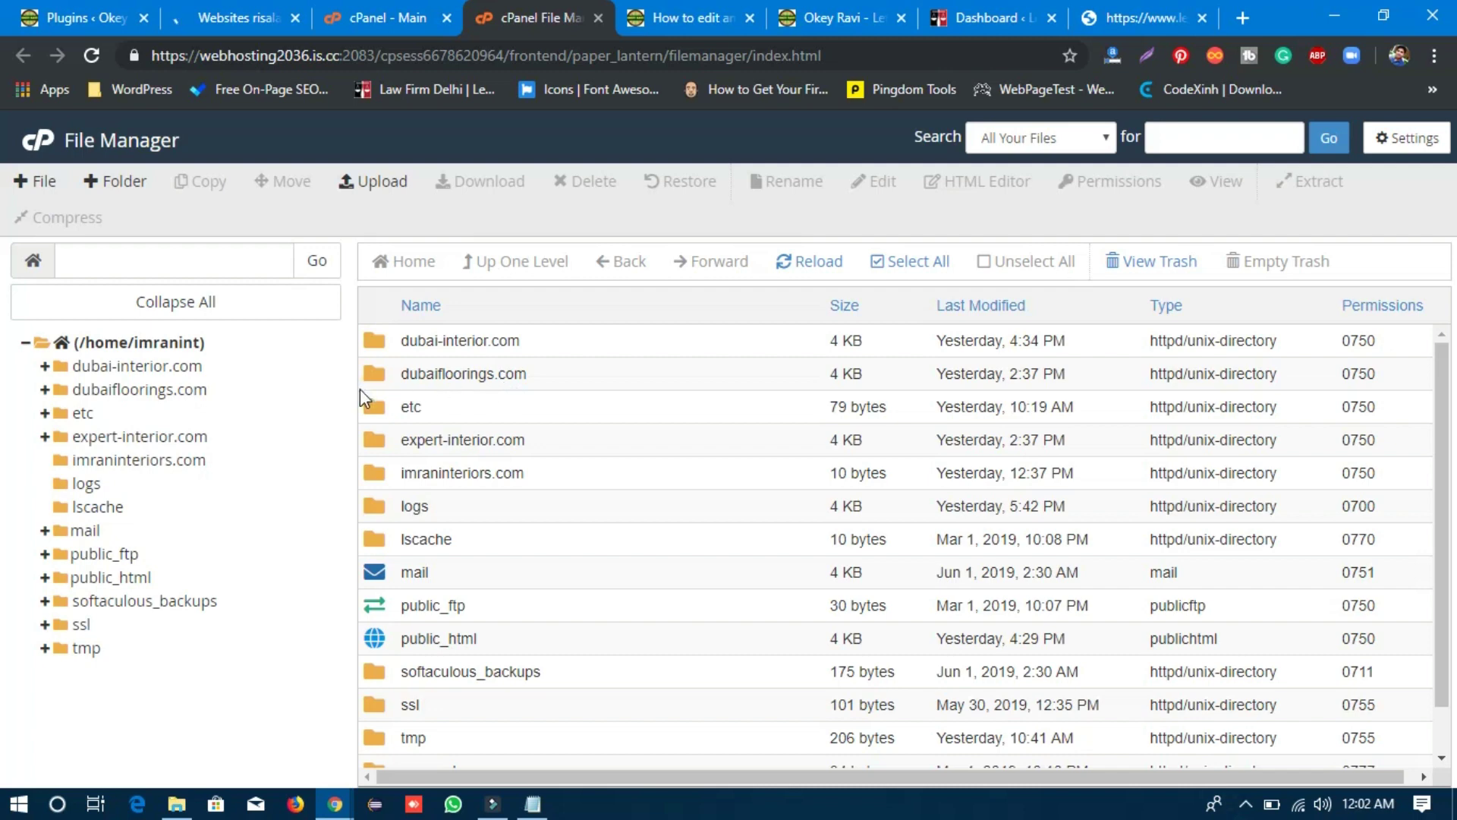
pyautogui.doubleClick(600, 376)
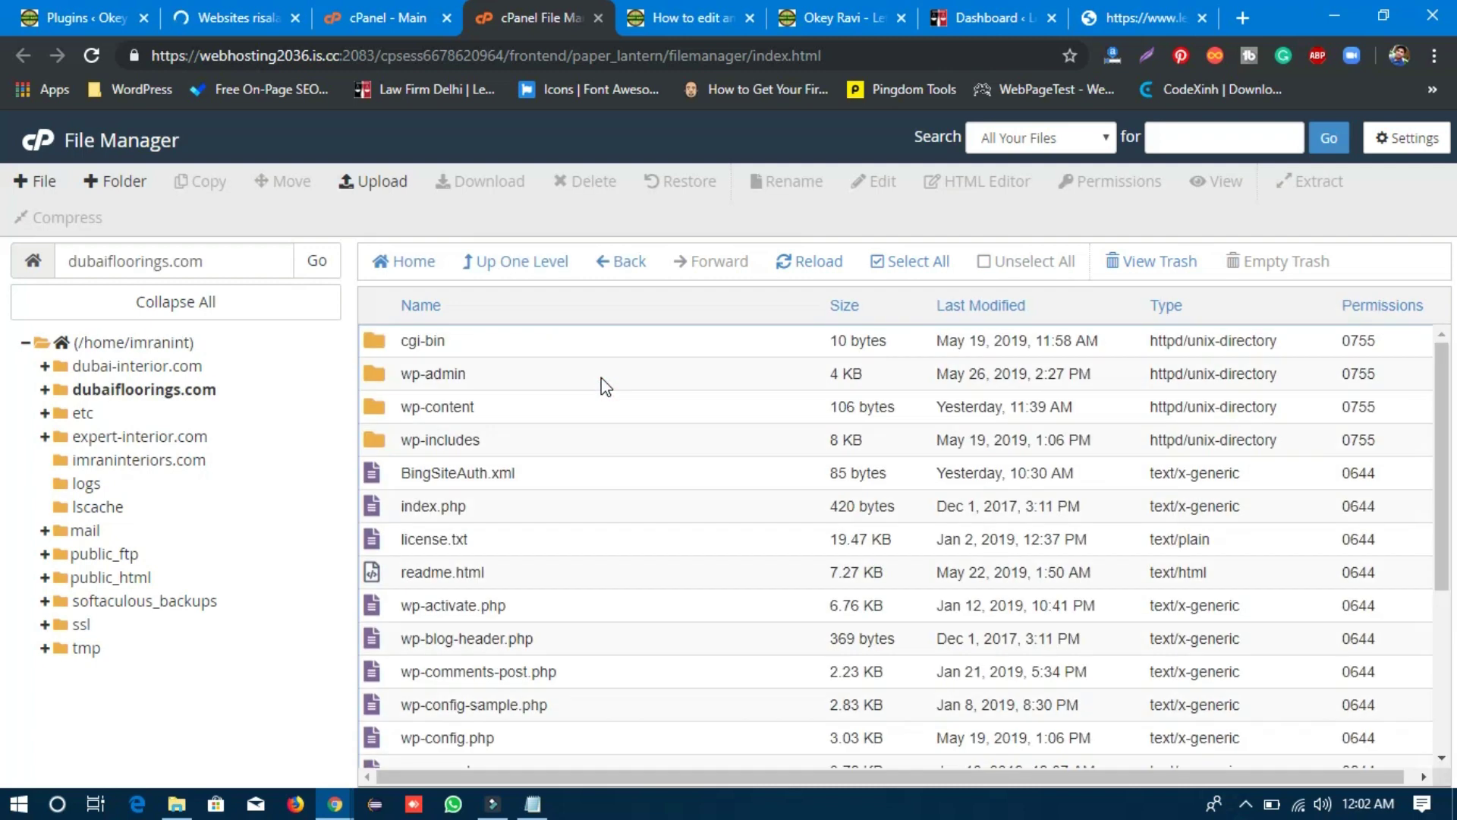
pyautogui.click(387, 190)
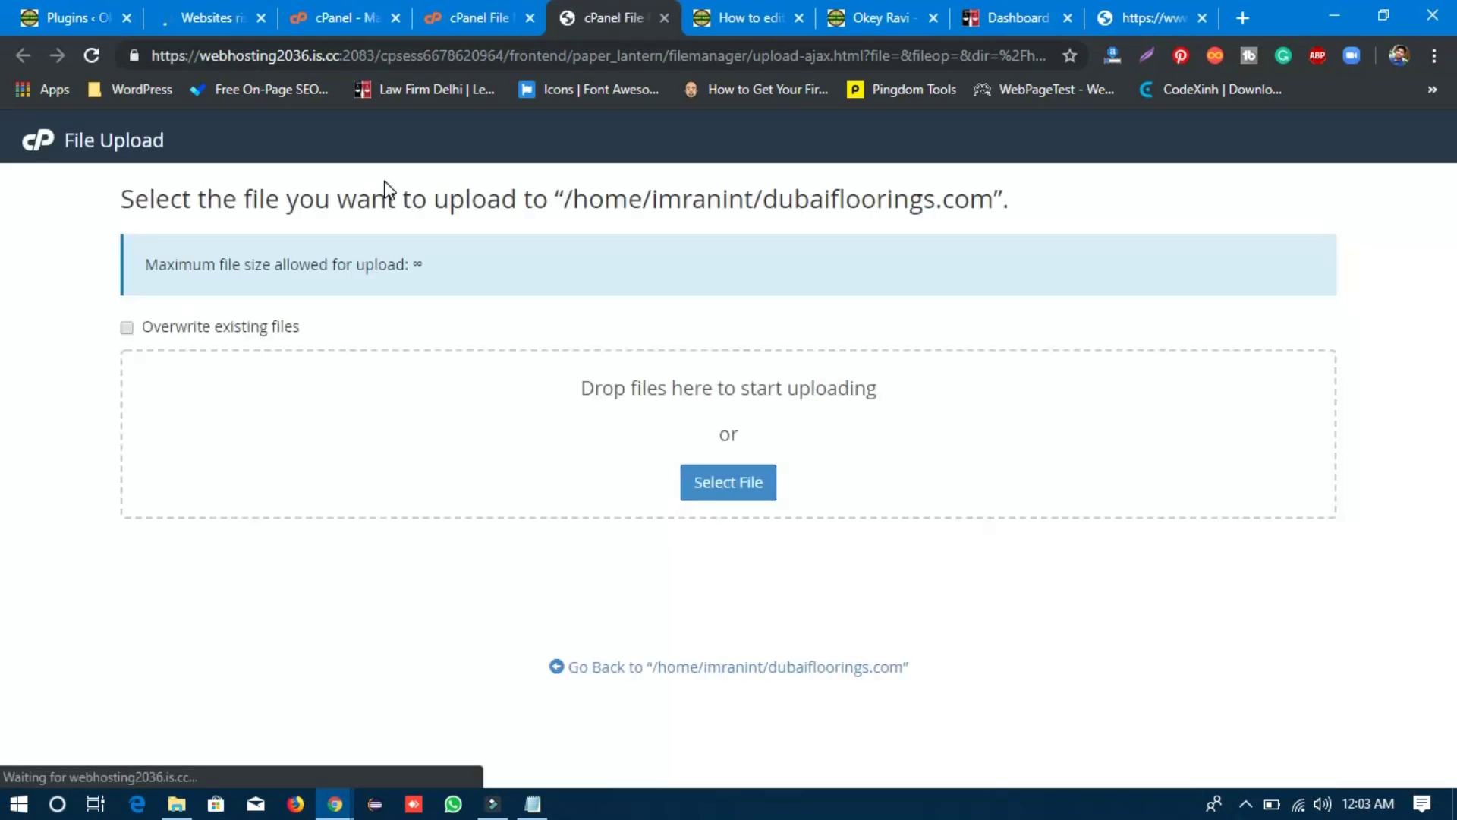
pyautogui.click(728, 482)
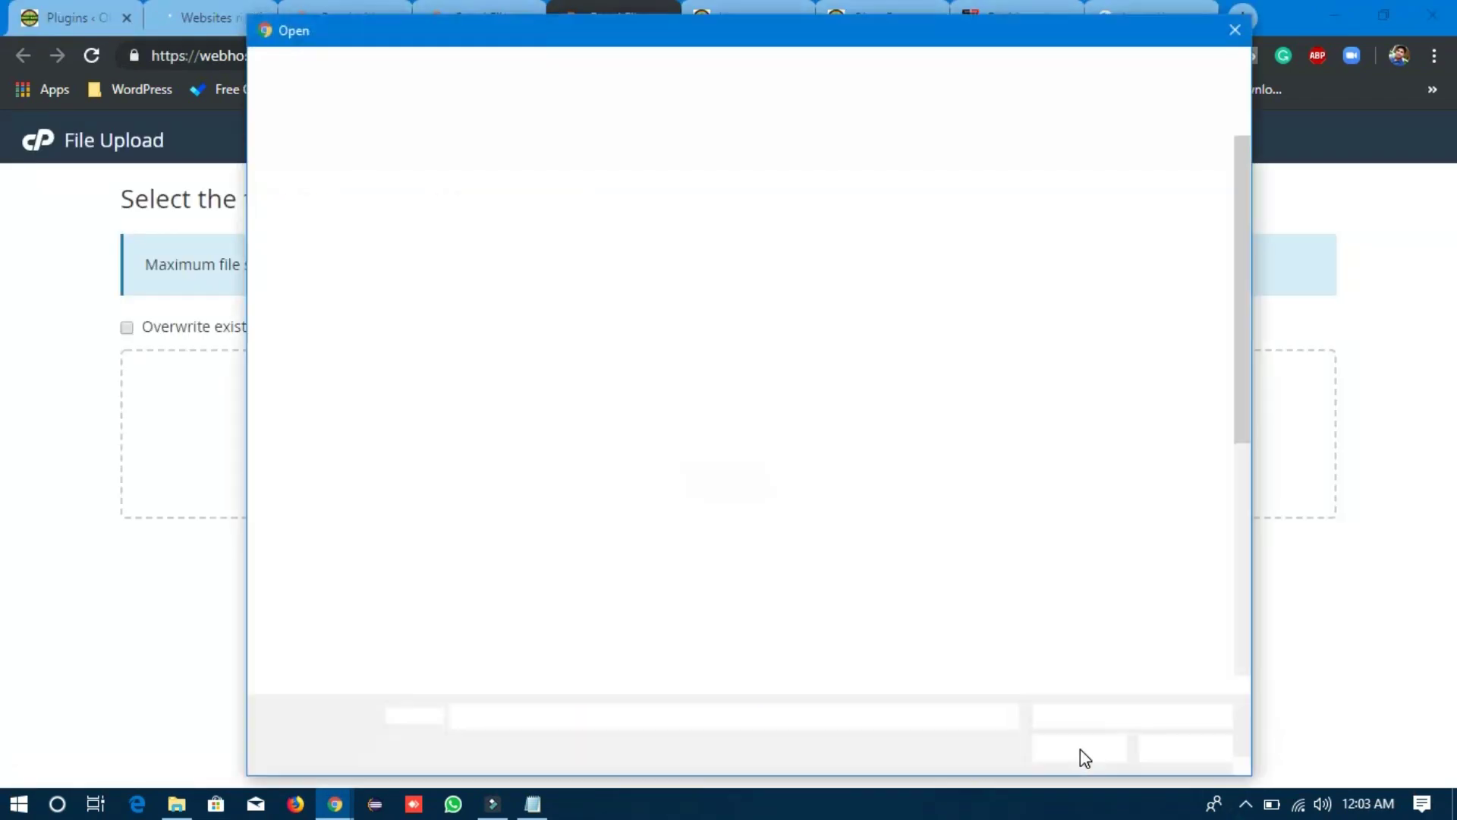
pyautogui.click(603, 356)
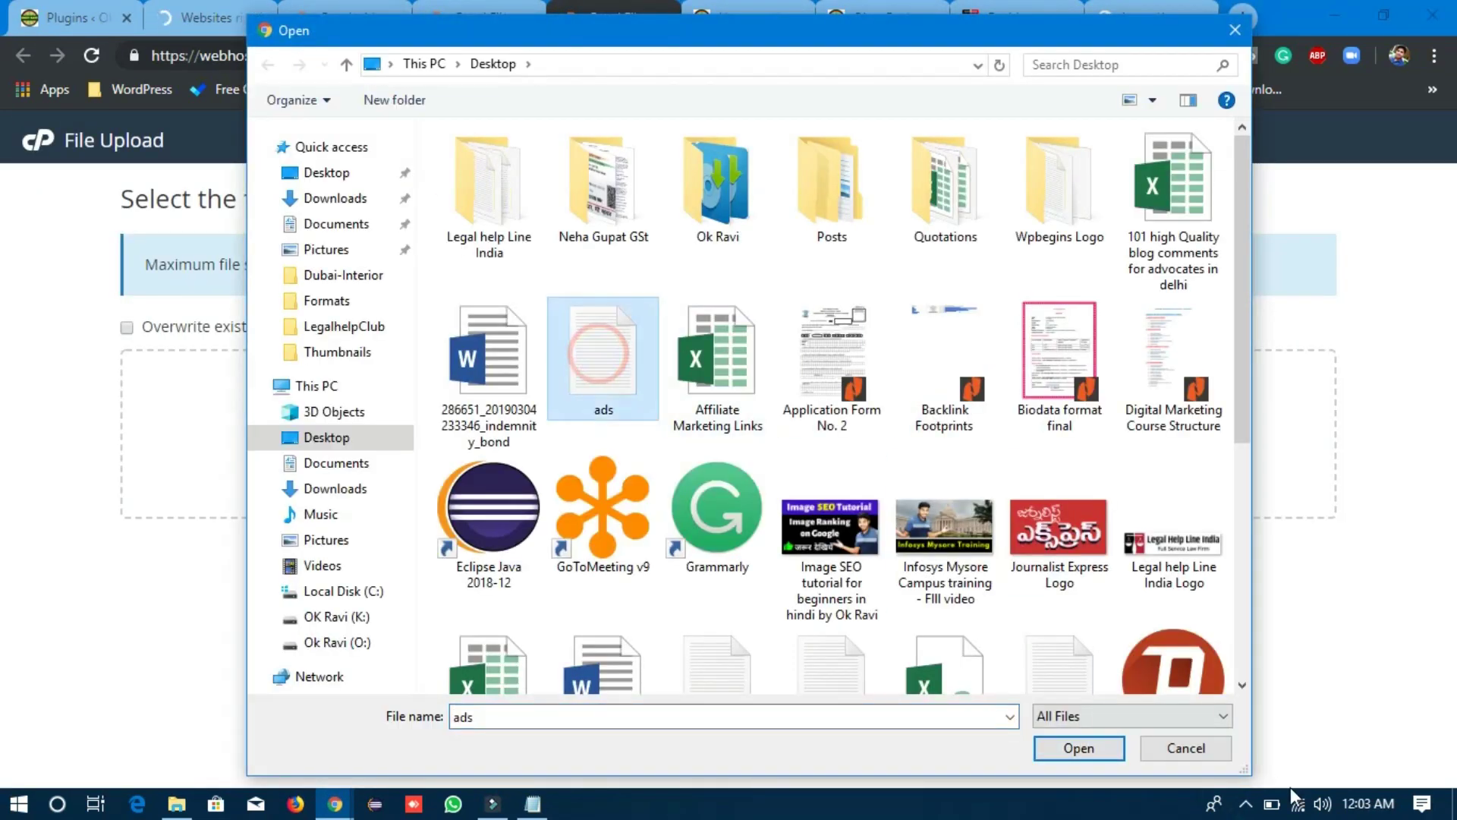
pyautogui.click(1081, 749)
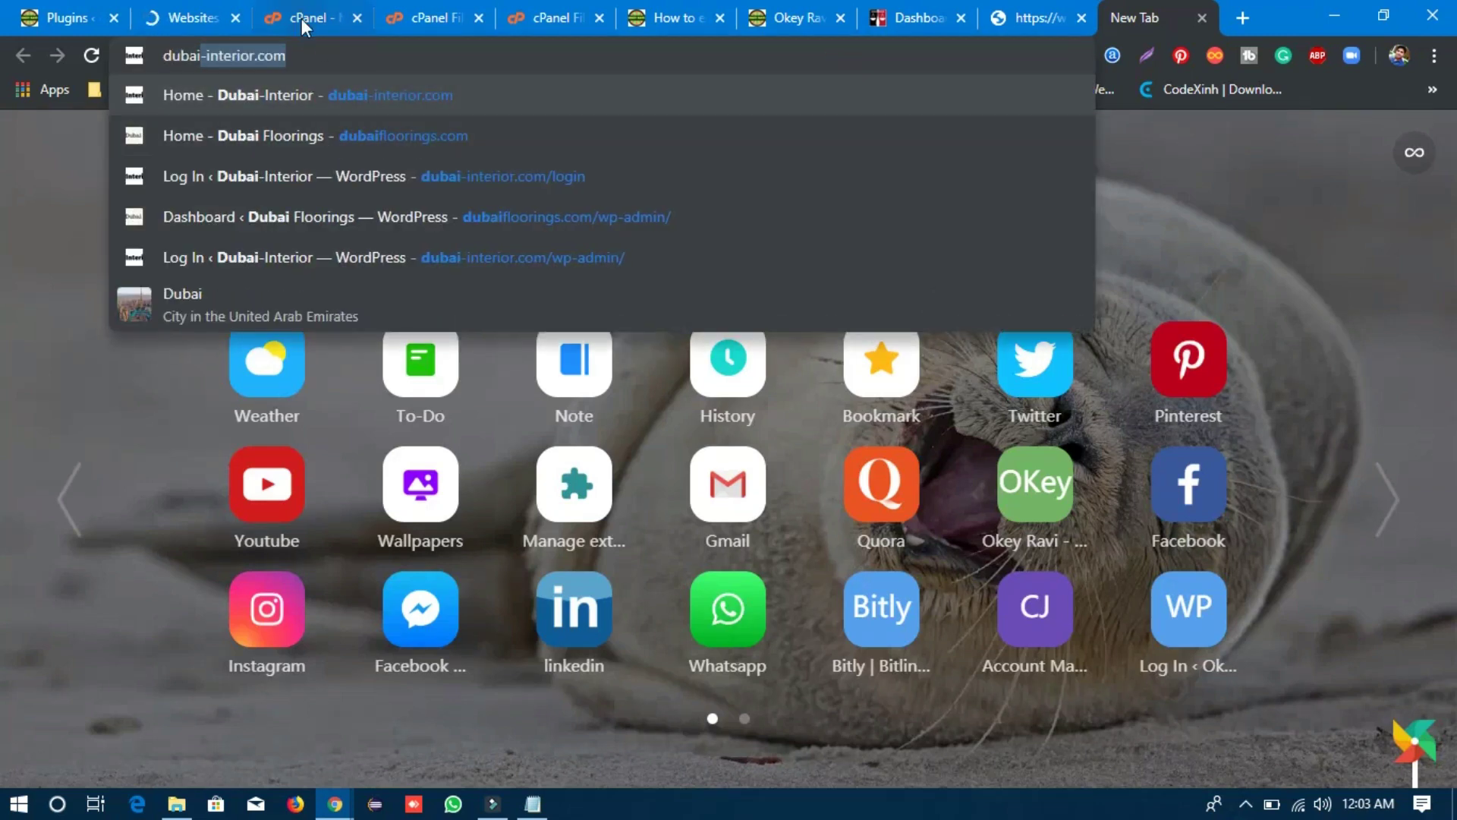
# Step: Load dubai-interior.com/ads.txt, which returns a 404 page
pyautogui.click(322, 53)
pyautogui.write('/')
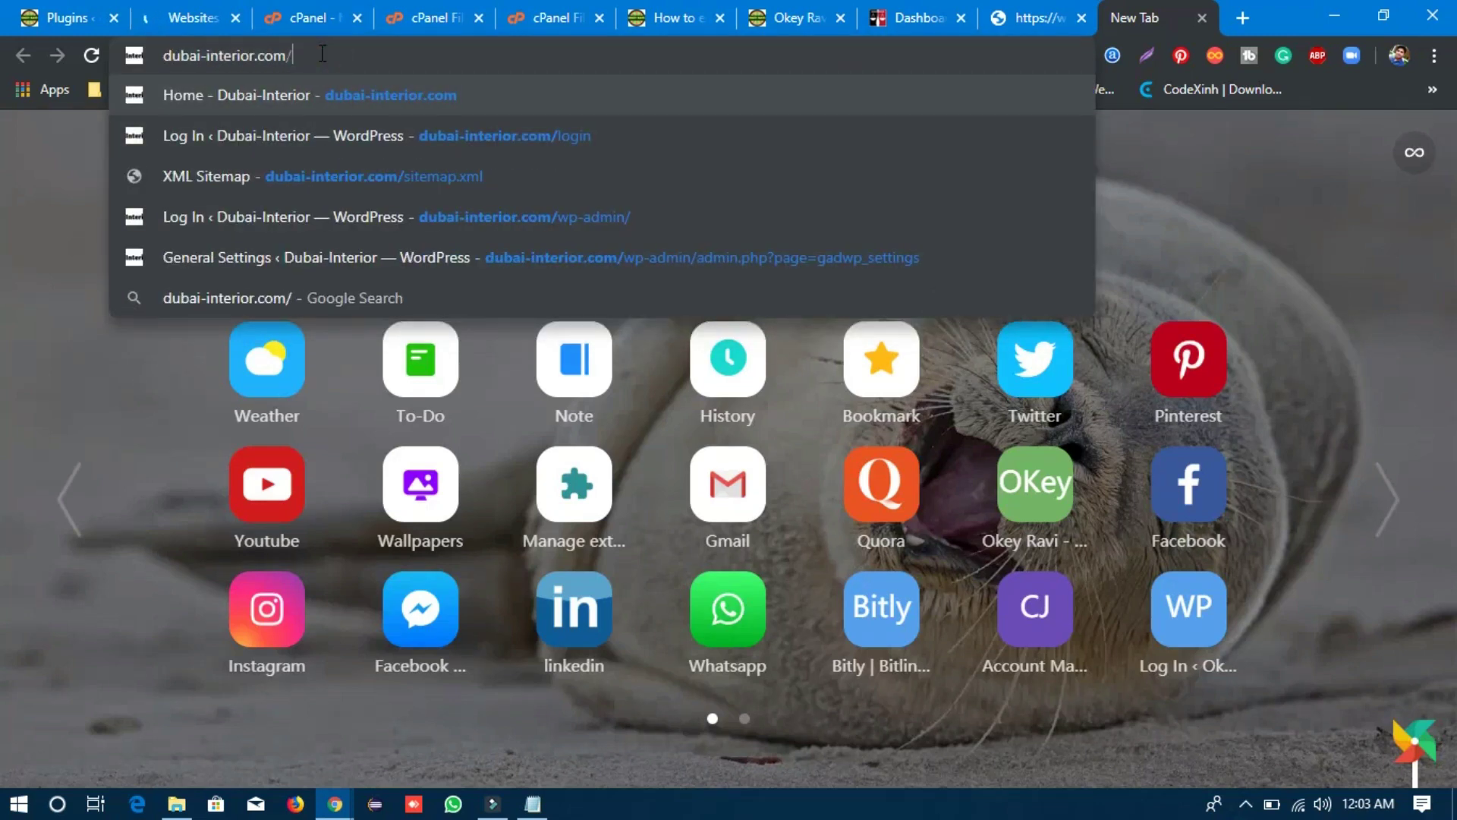
pyautogui.write('ads.tx')
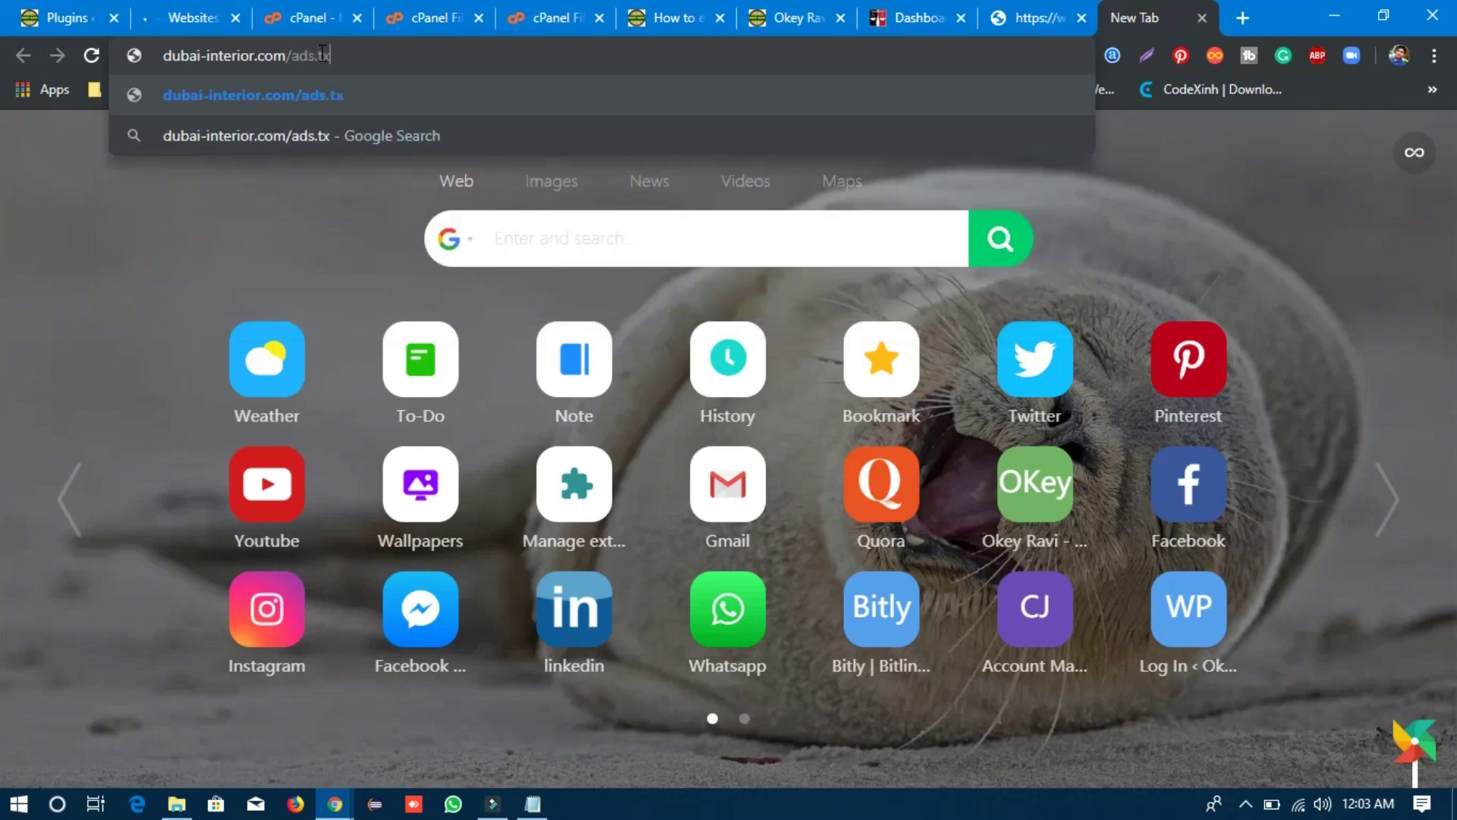
pyautogui.press('Home')
pyautogui.click(372, 59)
pyautogui.write('t')
pyautogui.press('Return')
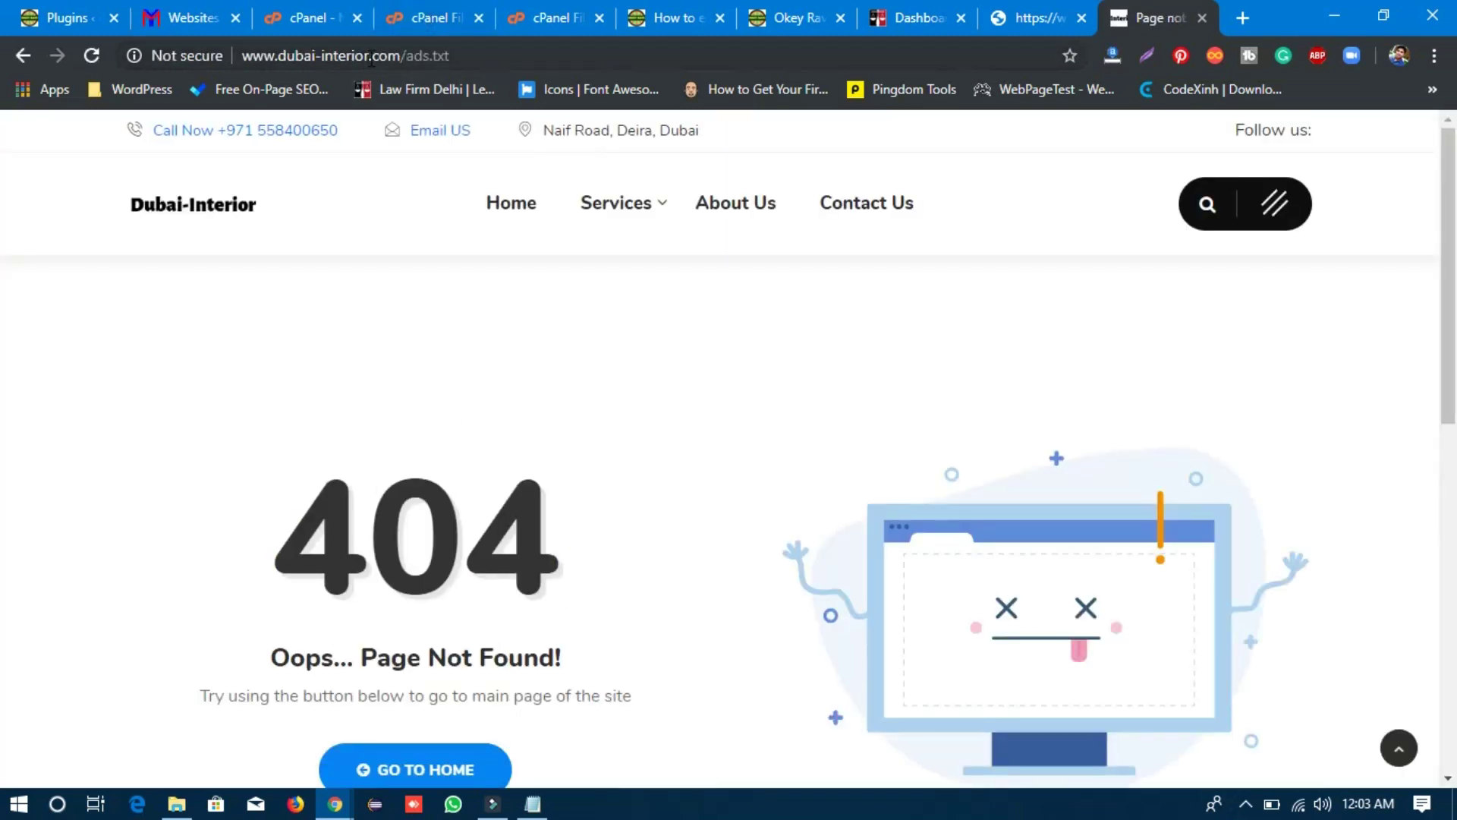
pyautogui.moveTo(368, 55); pyautogui.dragTo(317, 57)
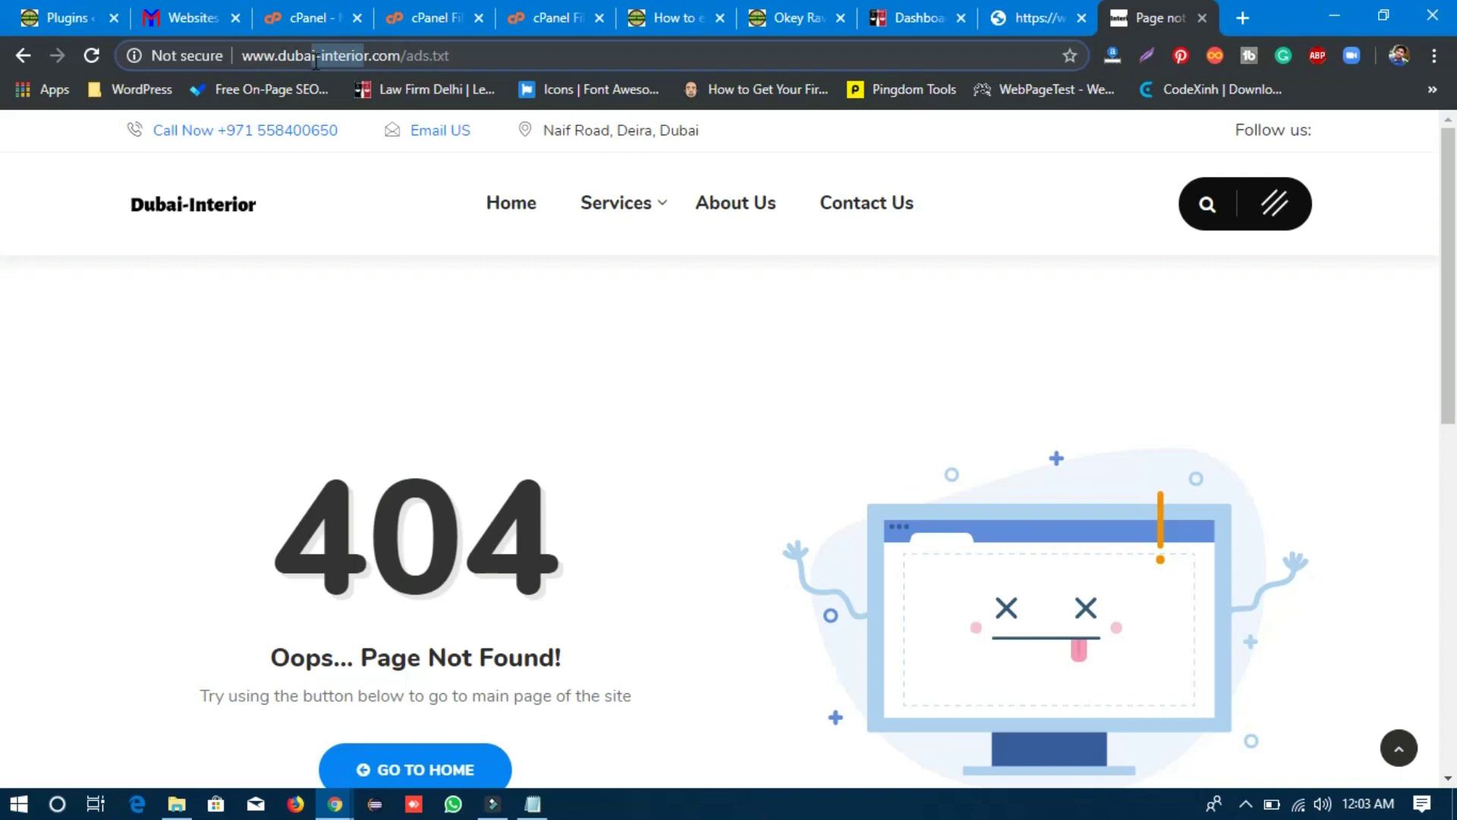
pyautogui.press('BackSpace')
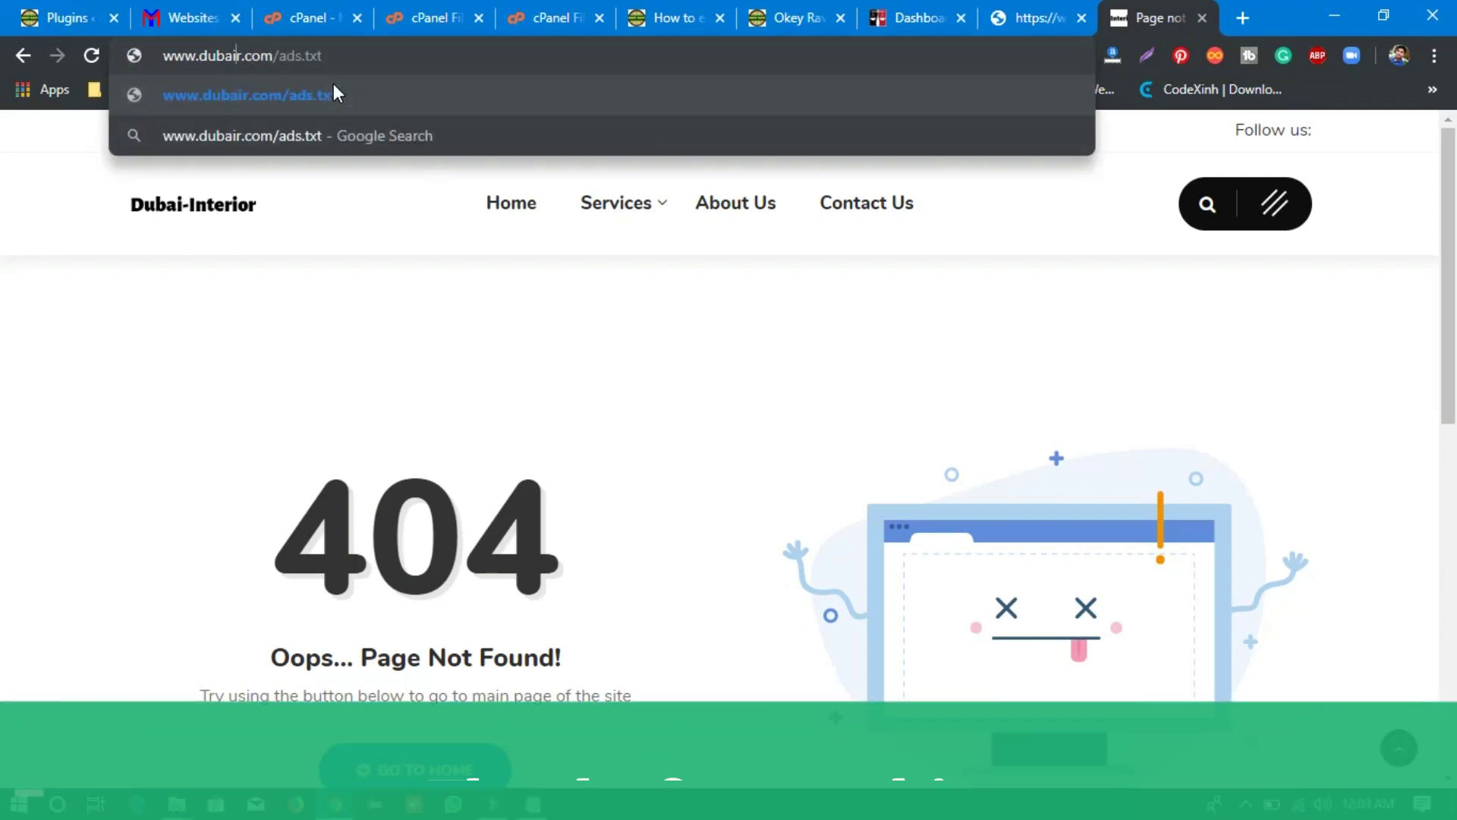
pyautogui.write('floorings')
pyautogui.press('Return')
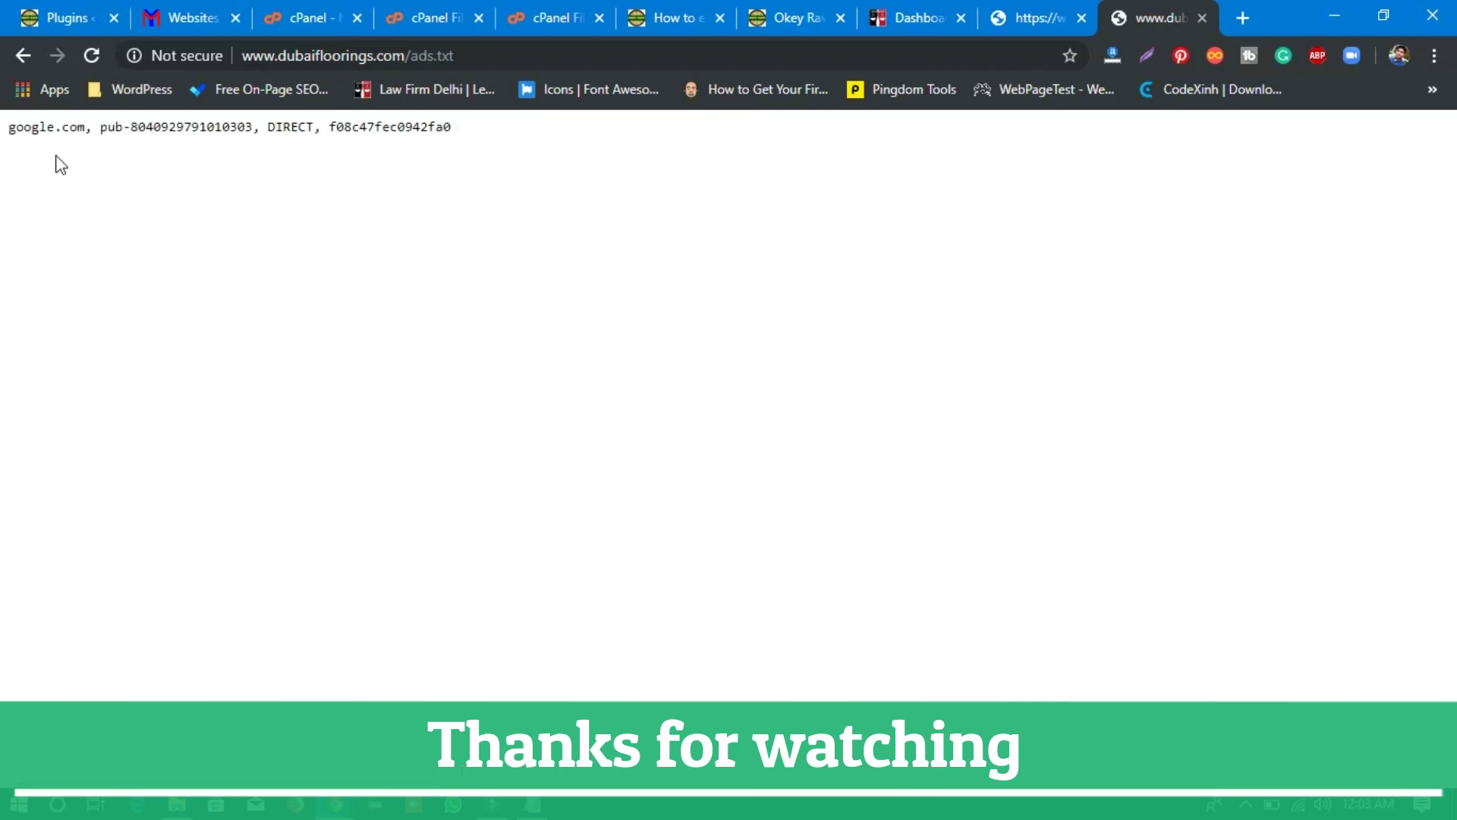
pyautogui.click(32, 131)
pyautogui.moveTo(42, 130); pyautogui.dragTo(466, 137)
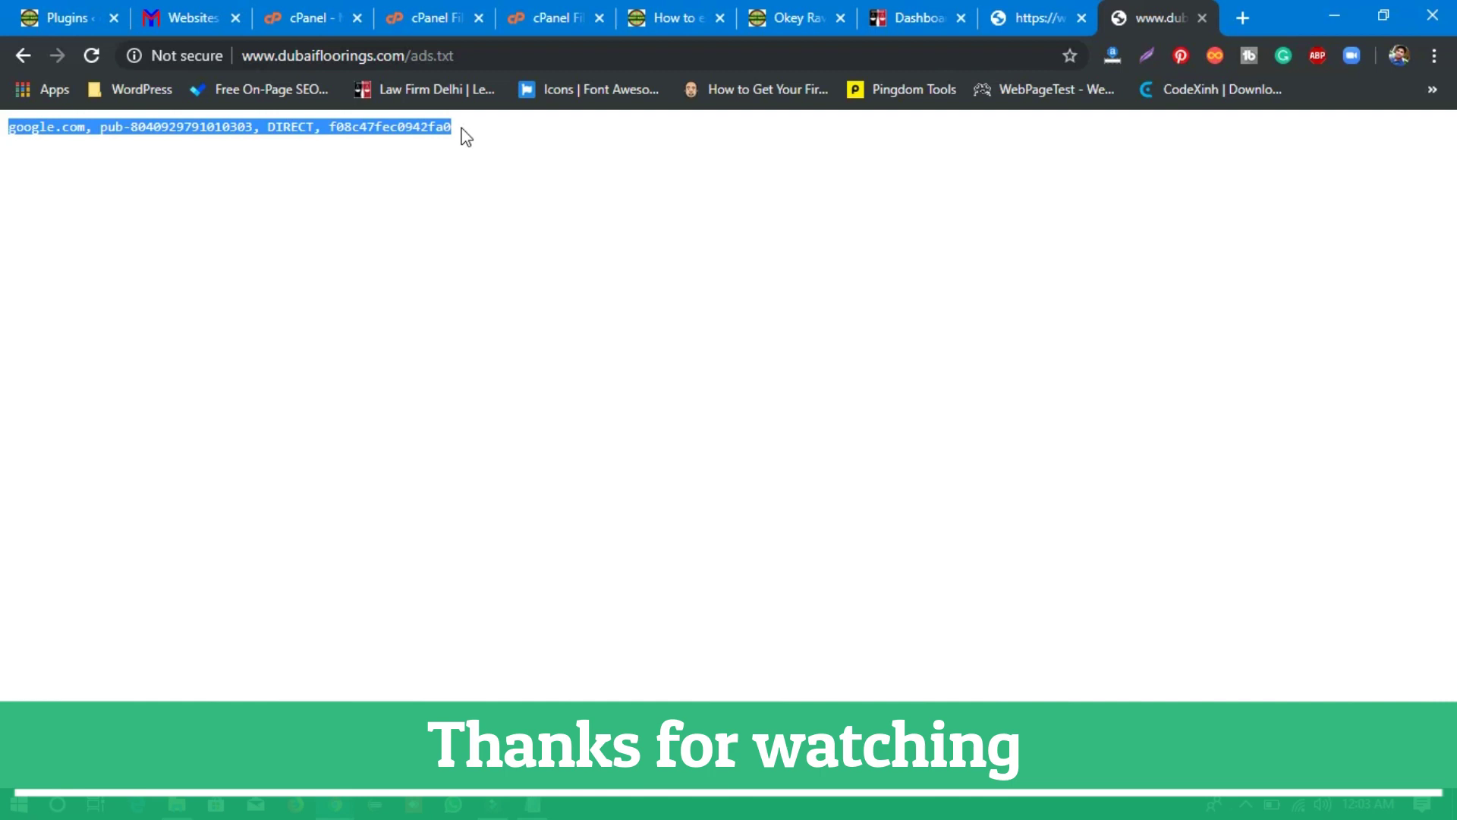
pyautogui.click(460, 129)
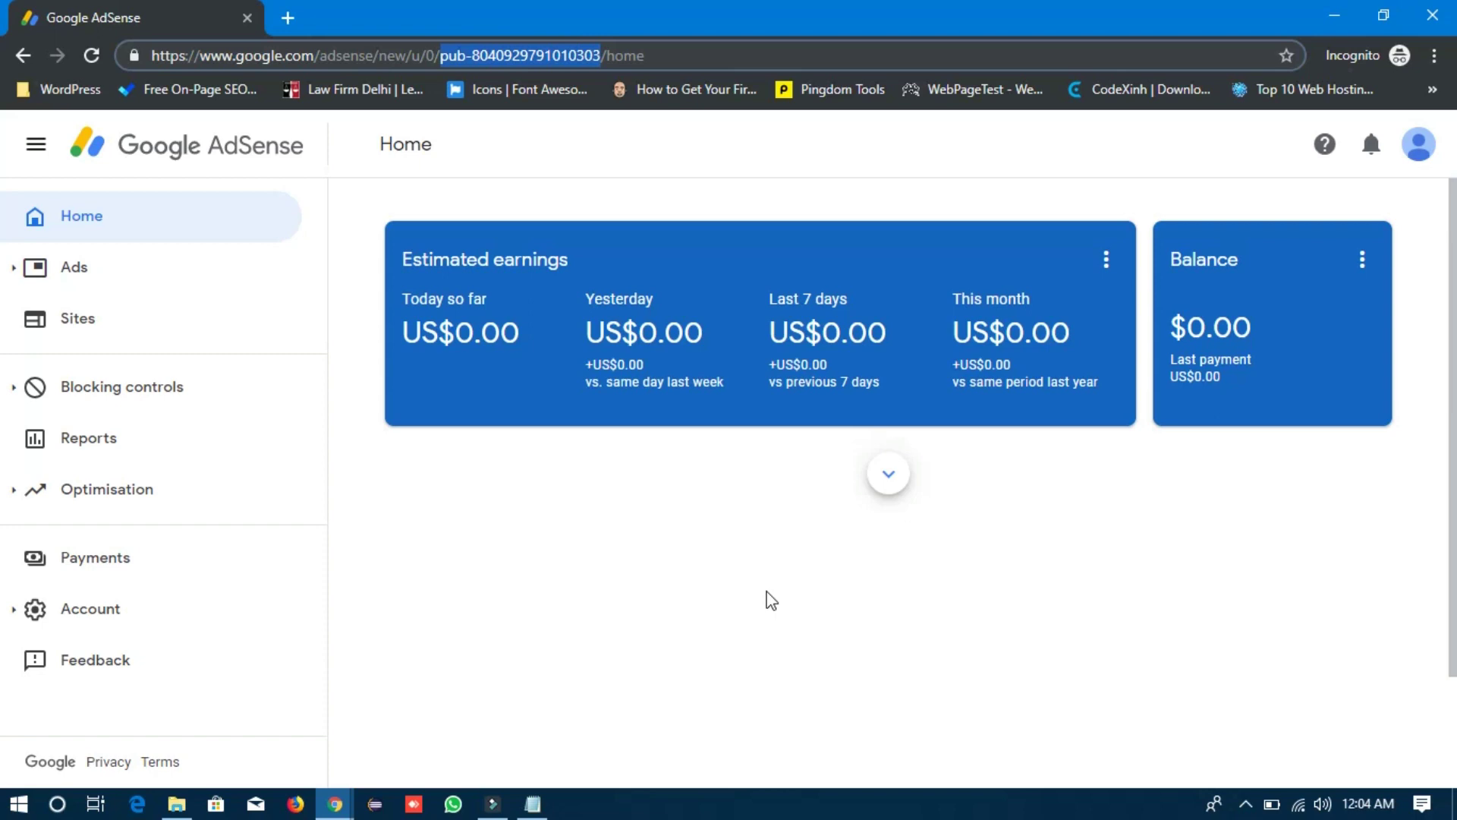
# Step: Compare the publisher ID in the Notepad ads file with the AdSense account's ID
pyautogui.click(535, 806)
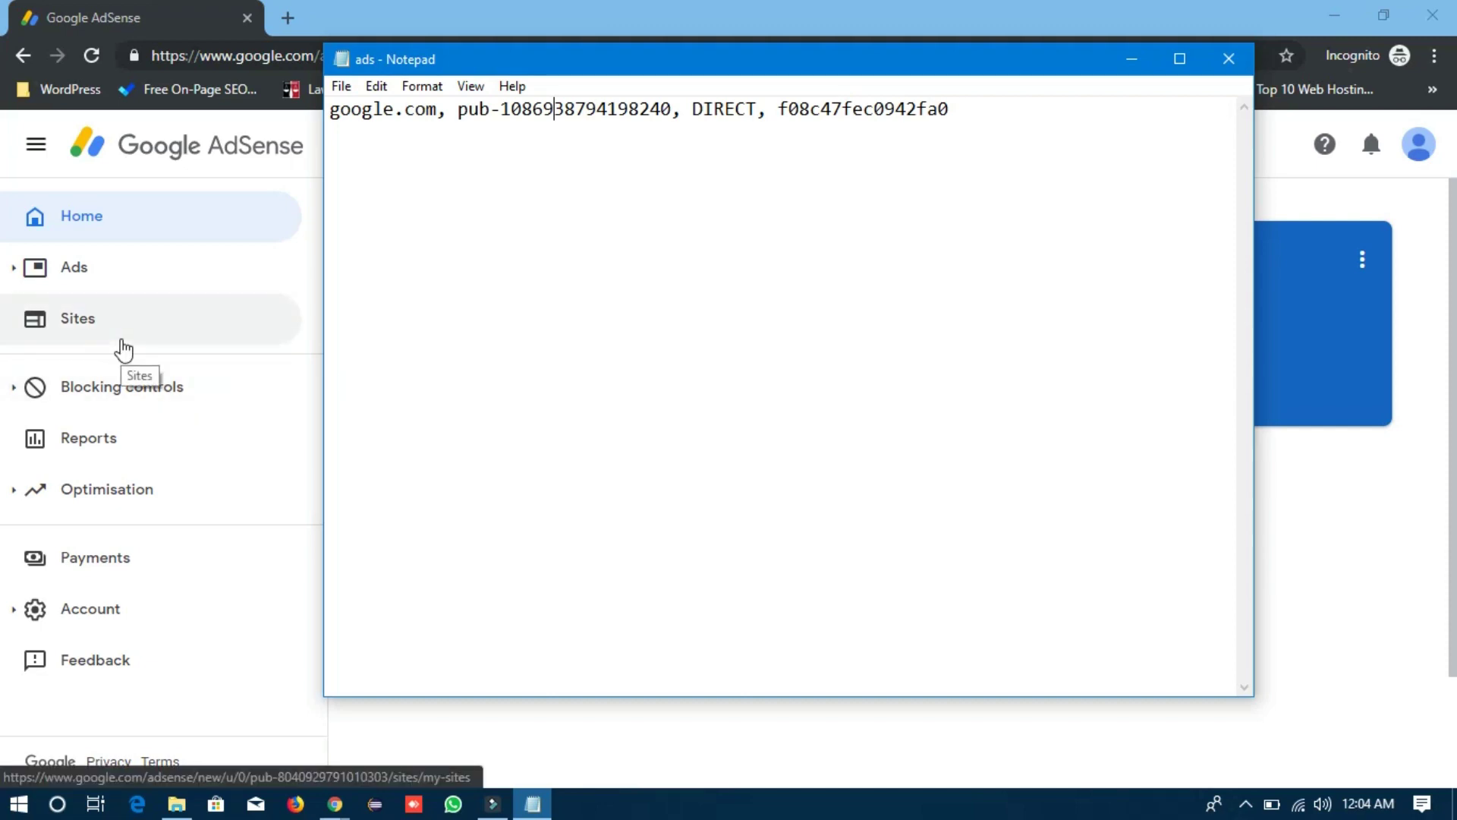
pyautogui.click(1129, 61)
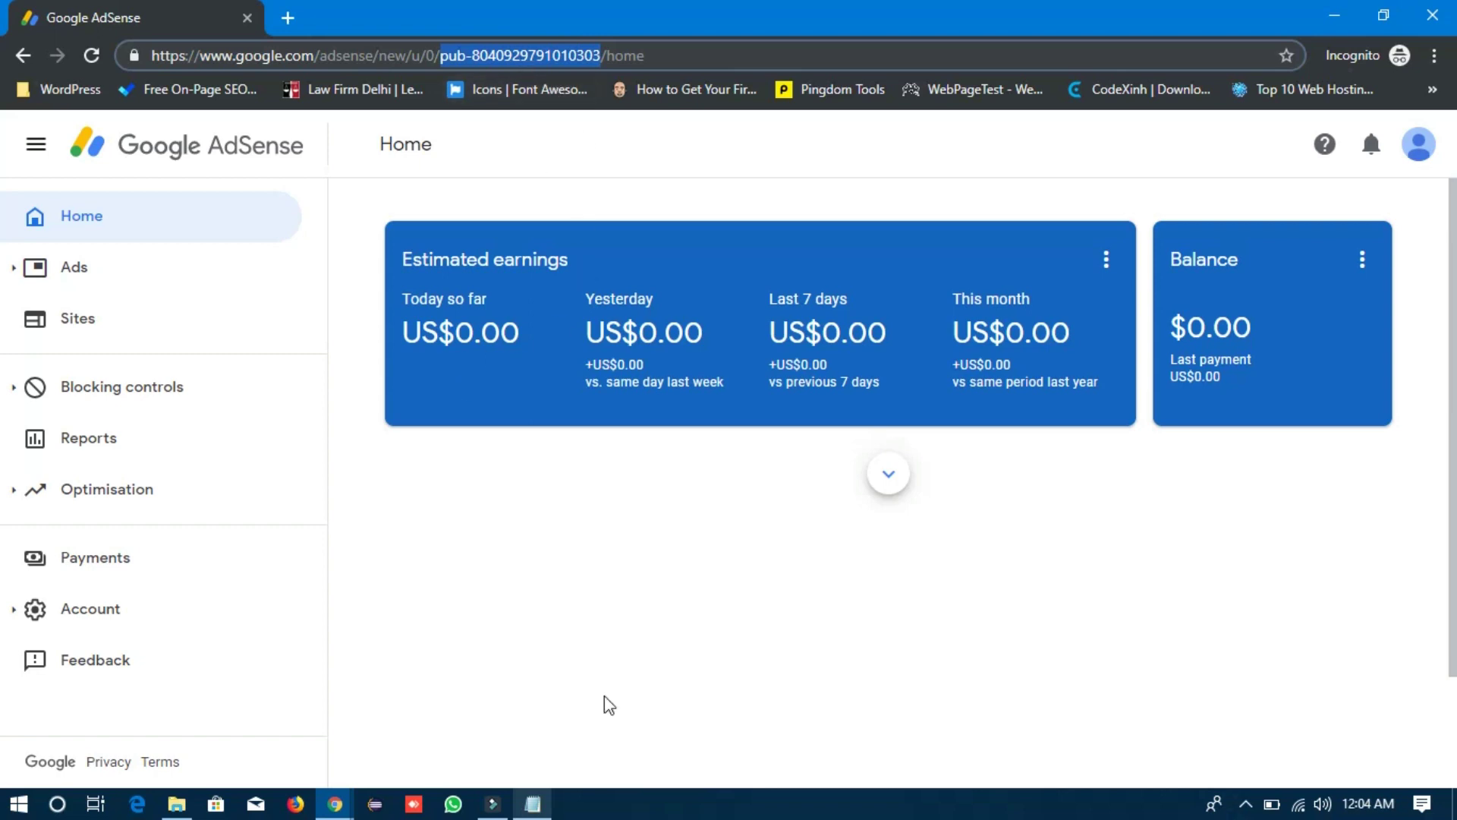
pyautogui.click(533, 803)
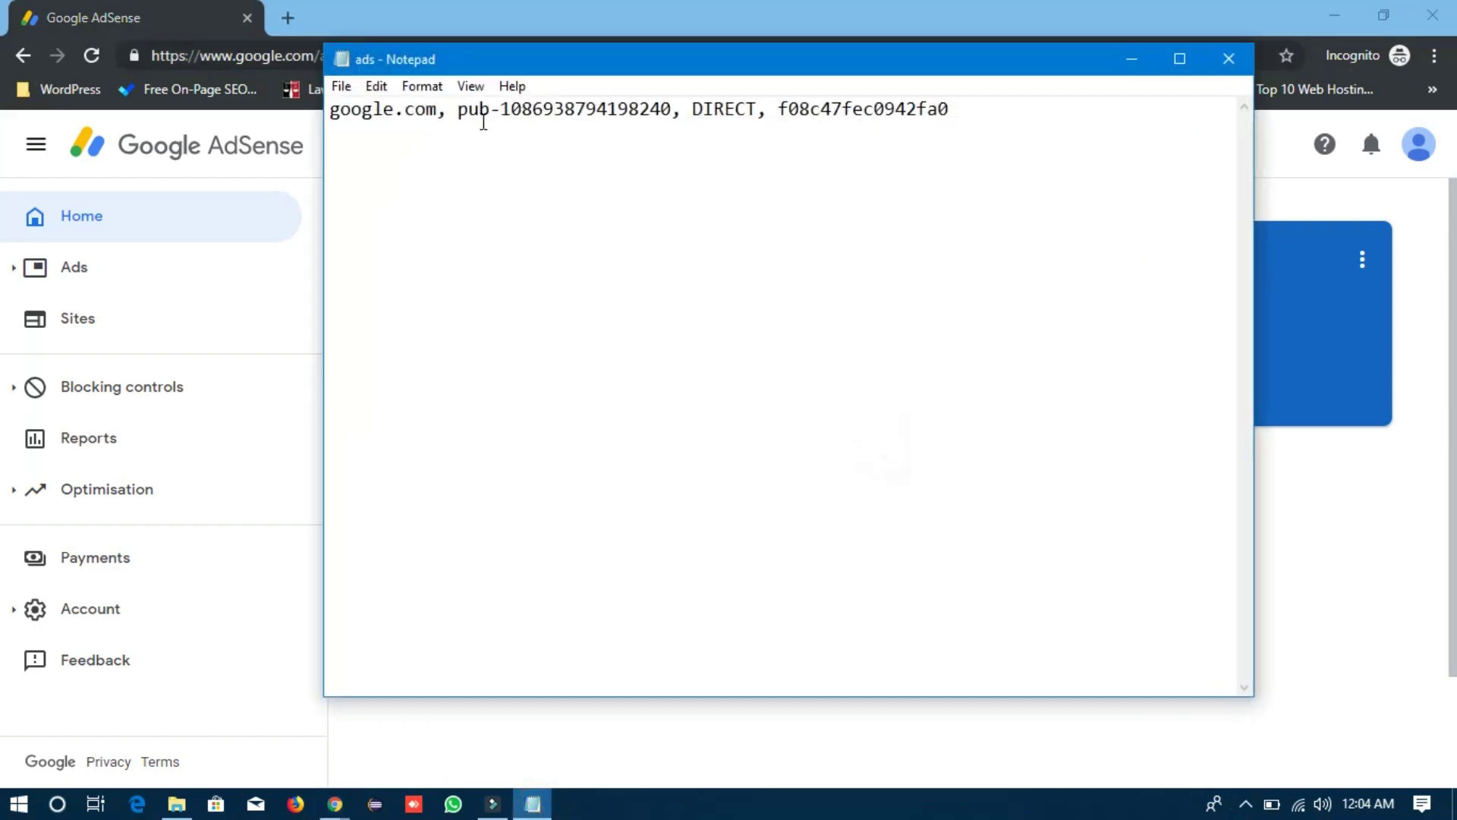
pyautogui.moveTo(458, 109); pyautogui.dragTo(678, 117)
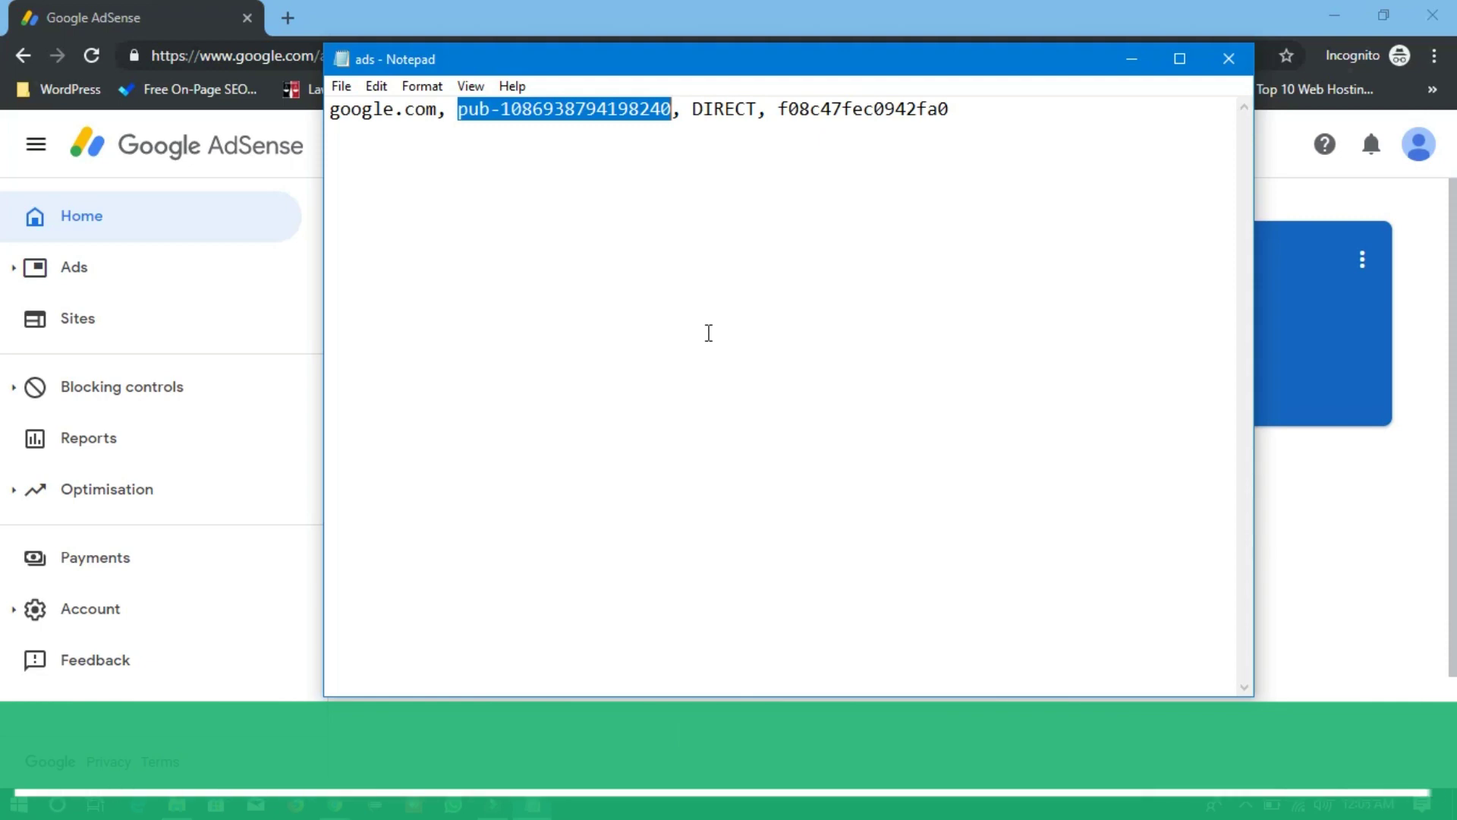
pyautogui.click(1135, 57)
pyautogui.click(1335, 13)
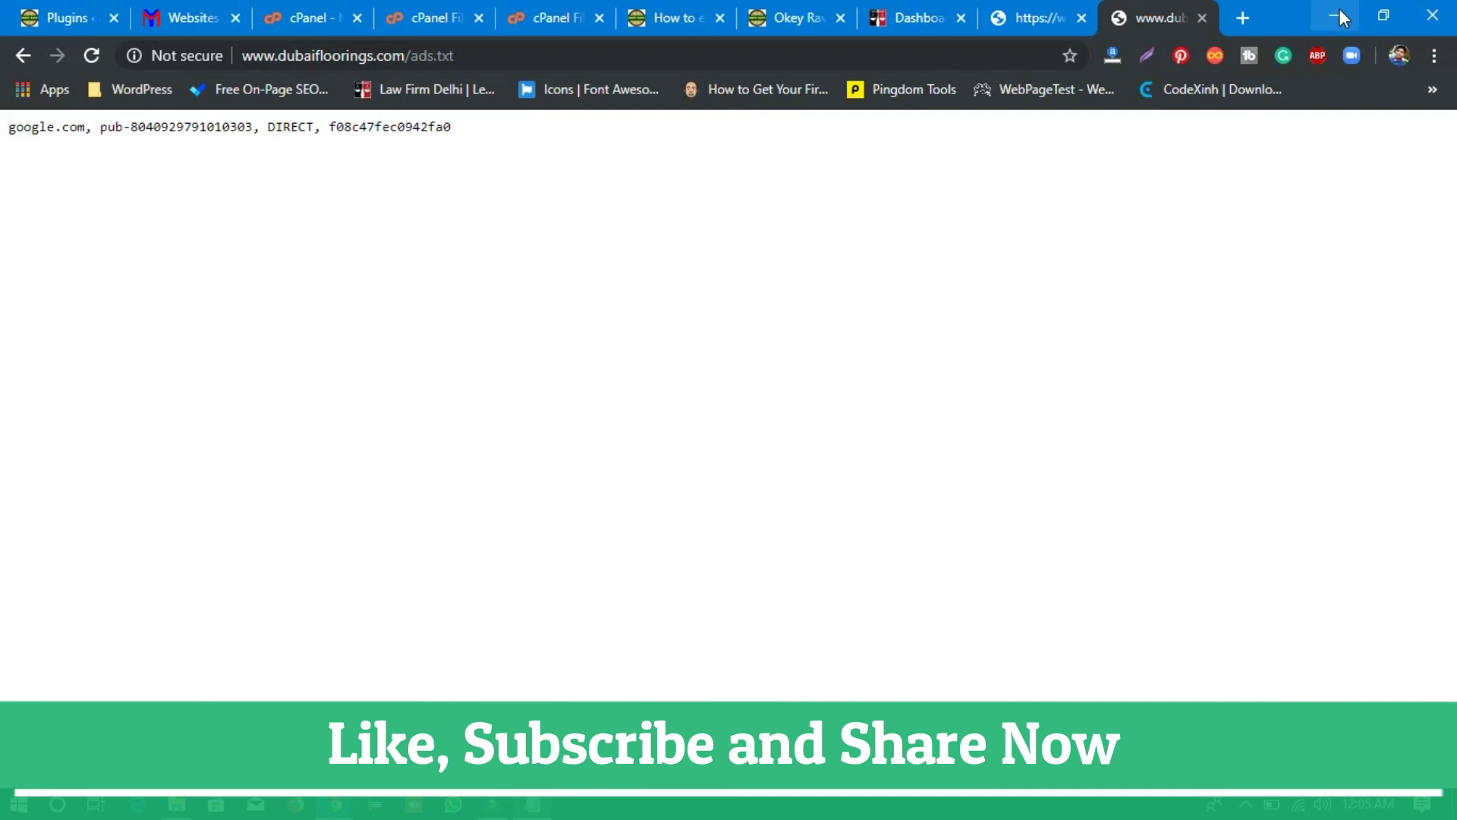
# Step: Open WP File Manager in the legalhelplineindia.com WordPress dashboard
pyautogui.click(417, 11)
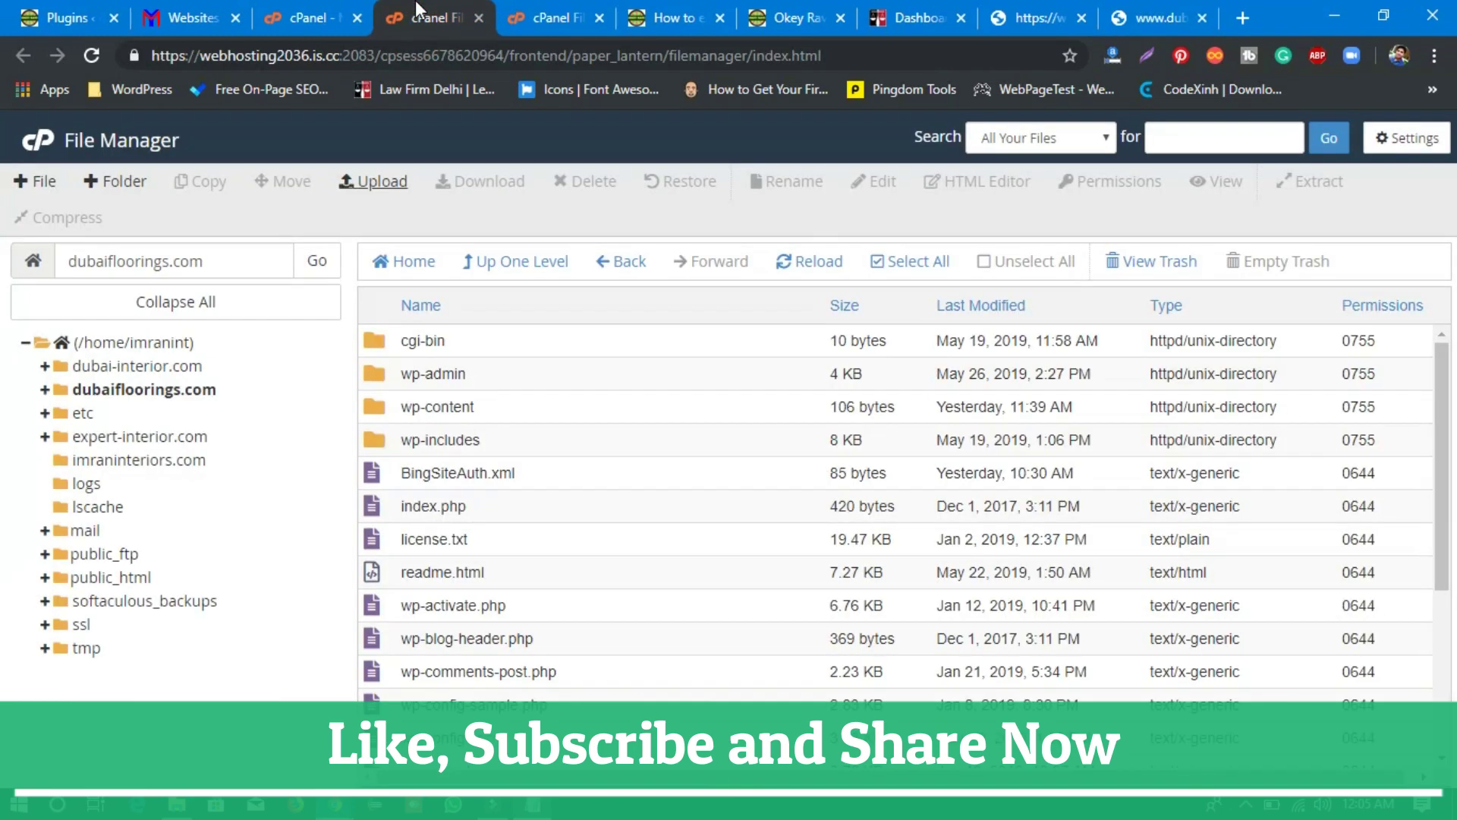
pyautogui.click(874, 19)
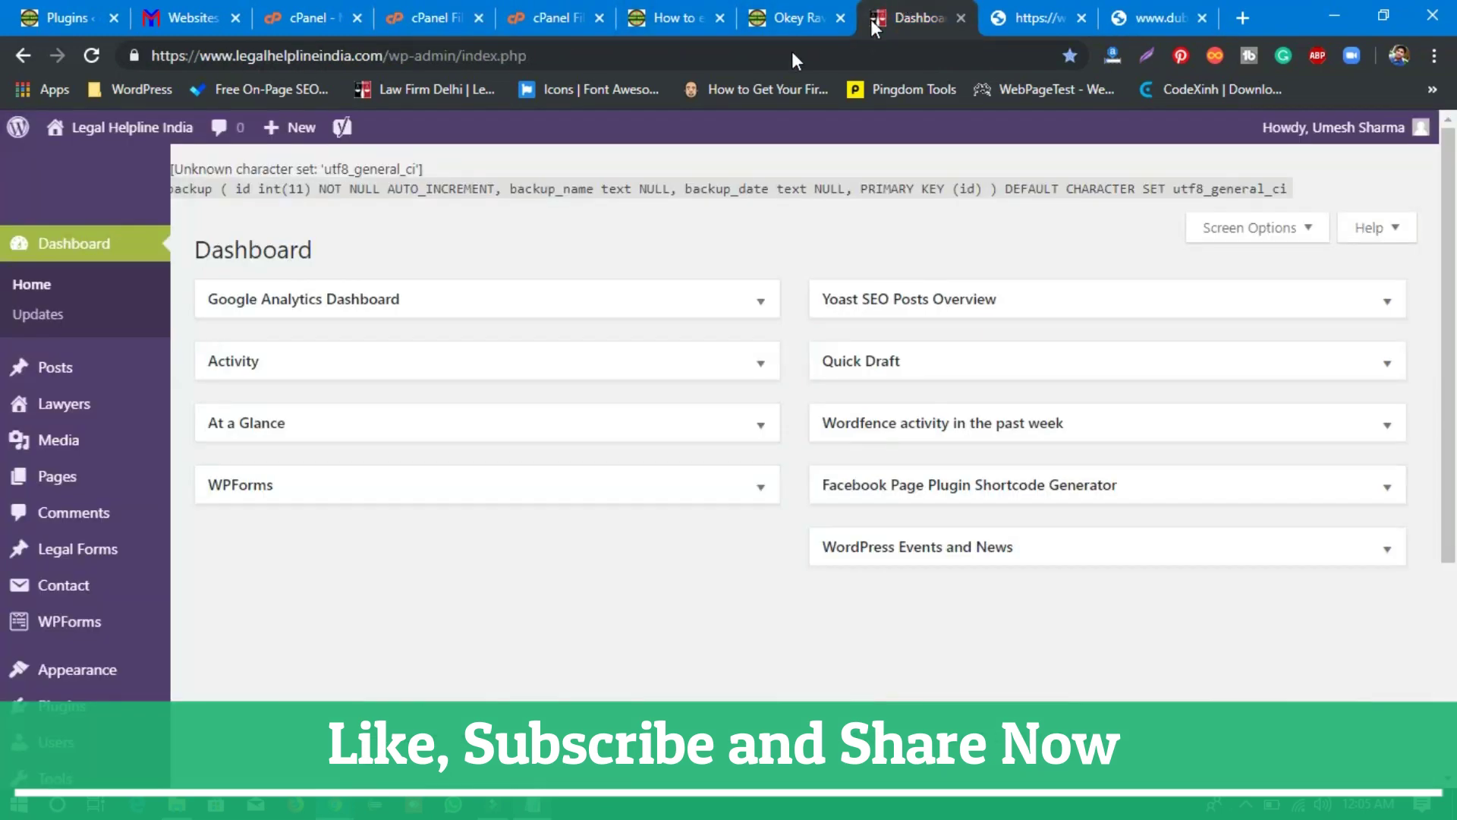
pyautogui.scroll(-4, 121, 577)
pyautogui.moveTo(105, 619)
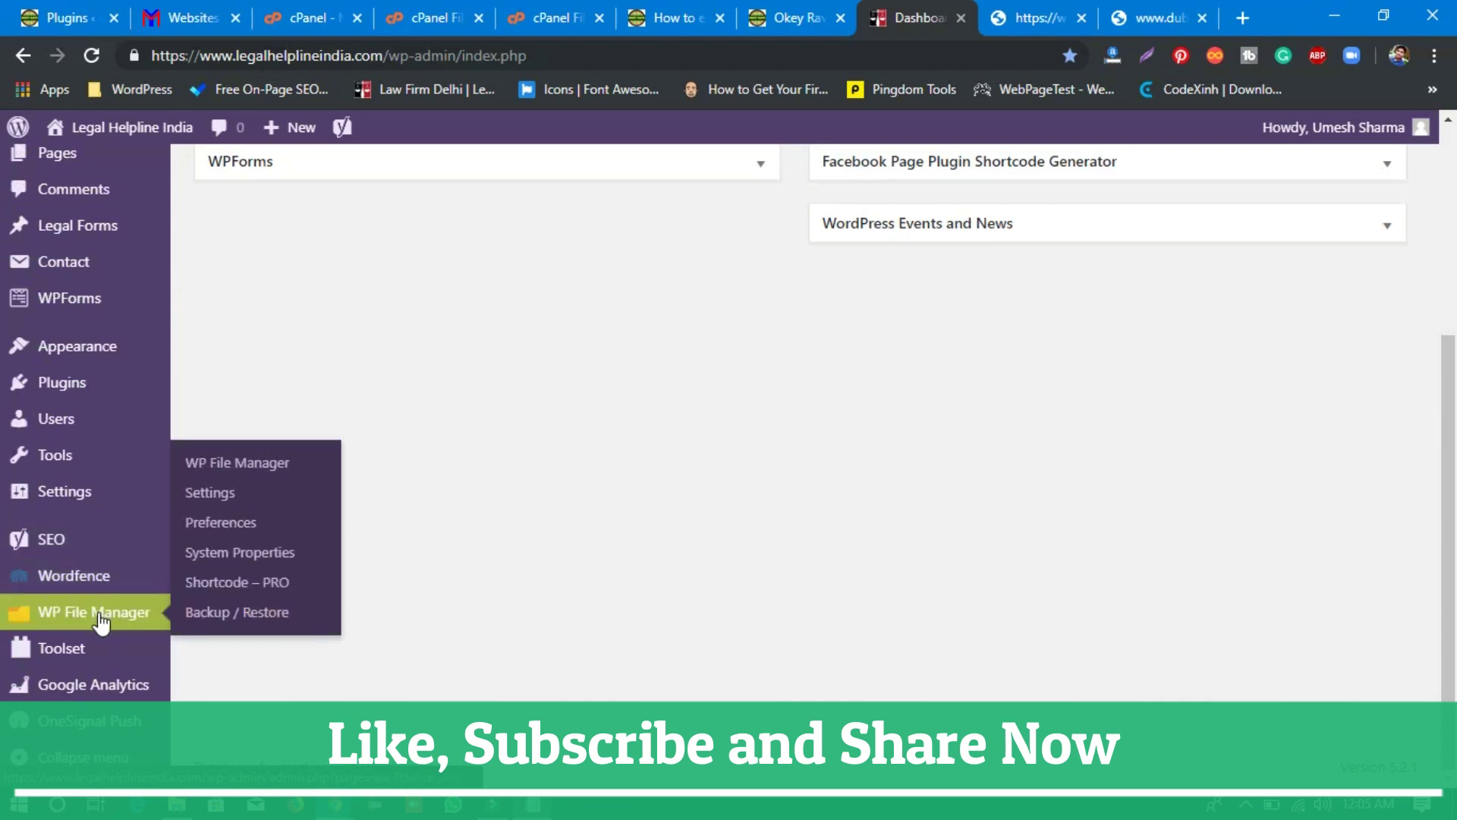
pyautogui.click(101, 616)
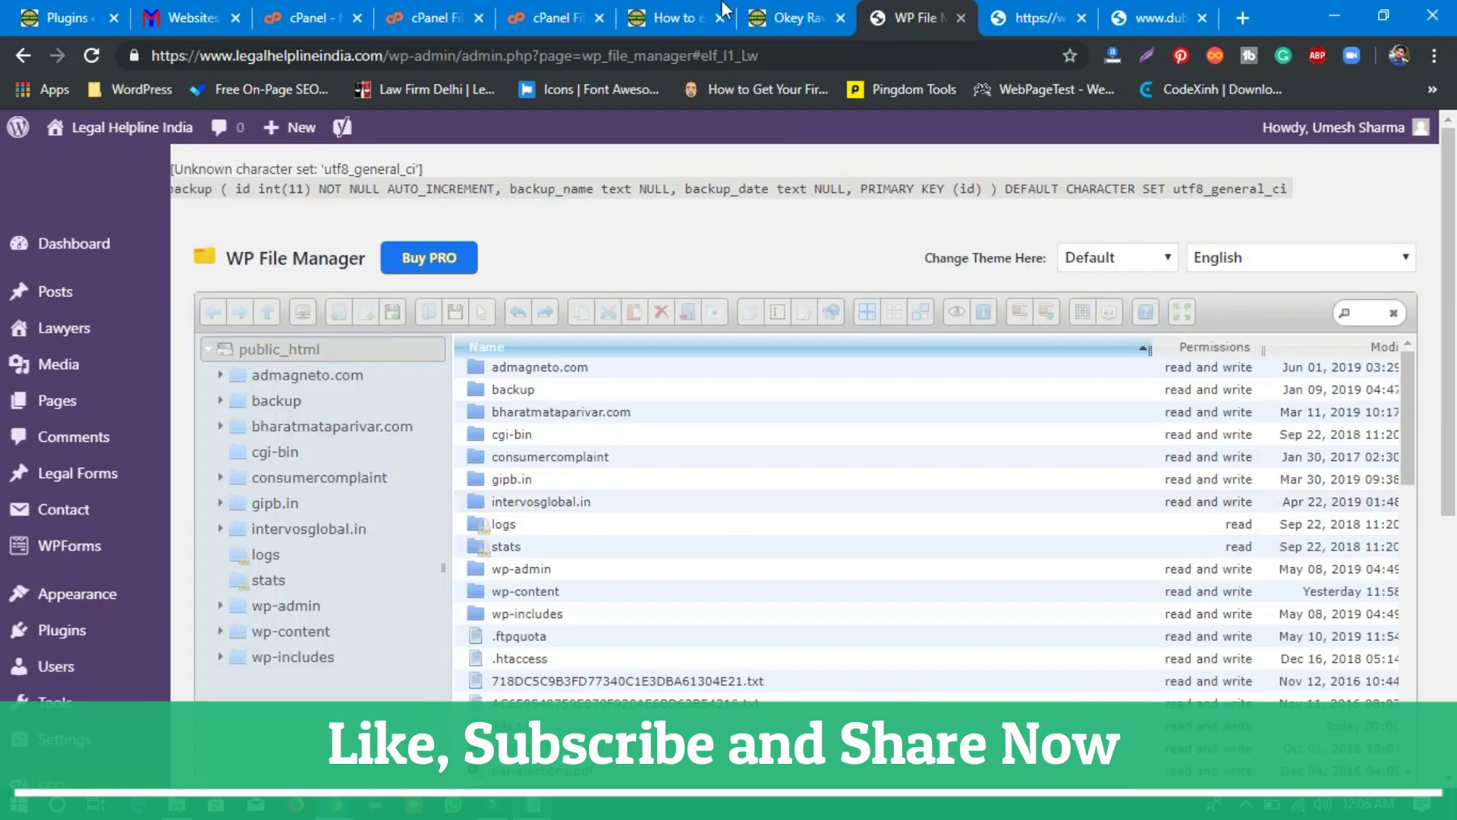
# Step: Show the top of the okeyravi.com 'How to edit an ads.txt file' article
pyautogui.click(687, 16)
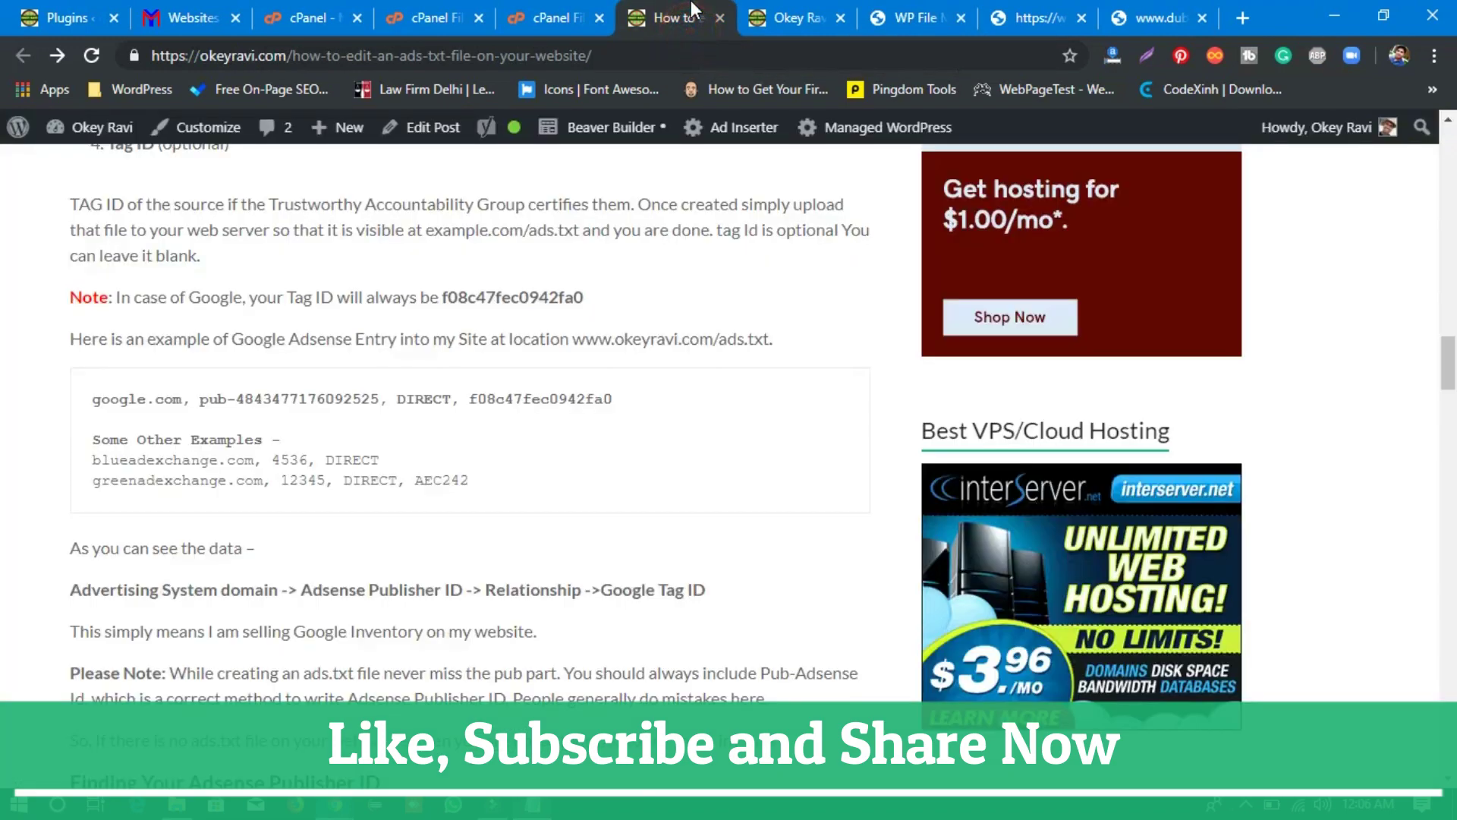
pyautogui.scroll(5, 678, 516)
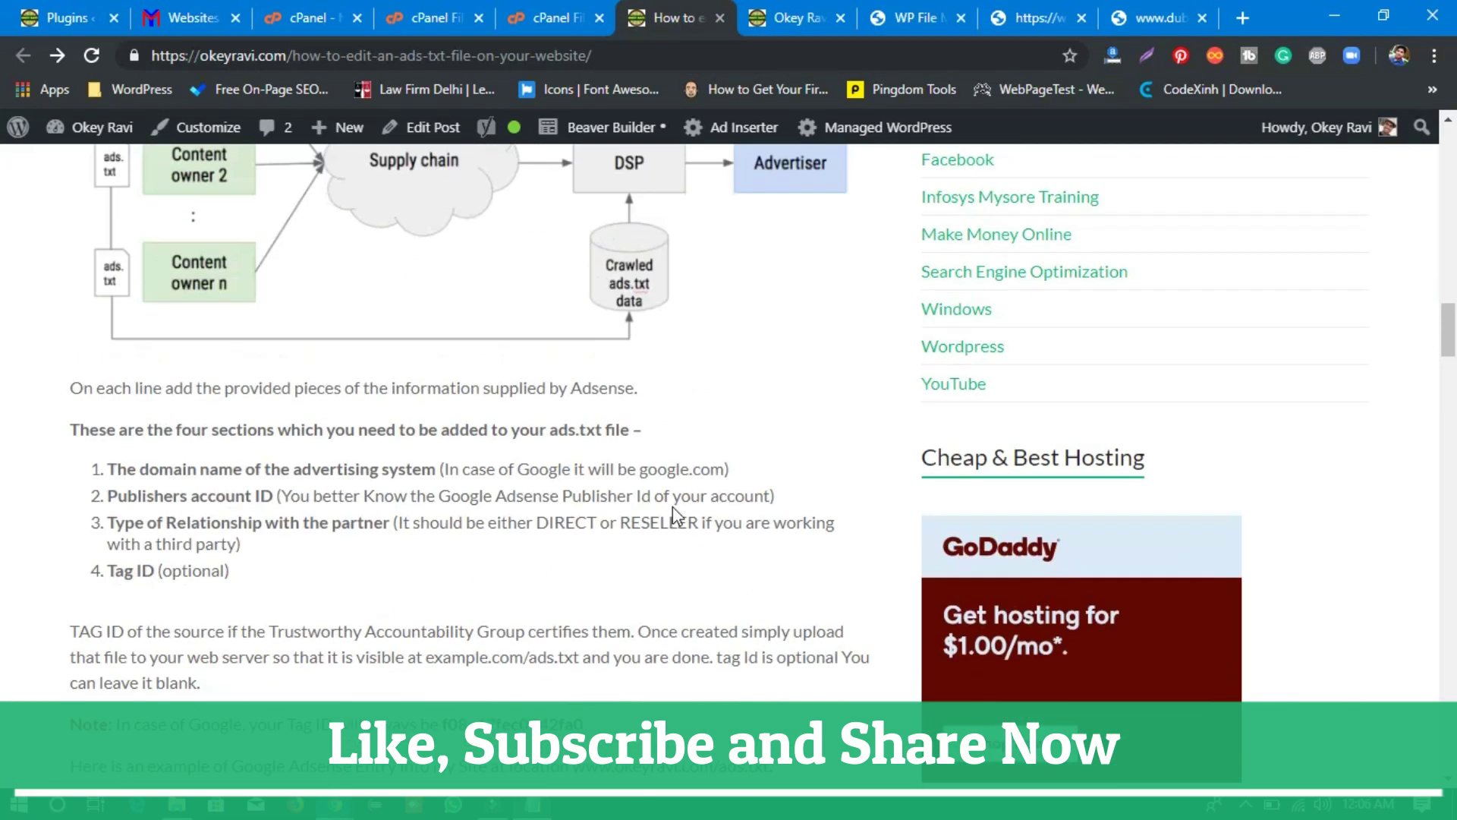
pyautogui.scroll(4, 672, 507)
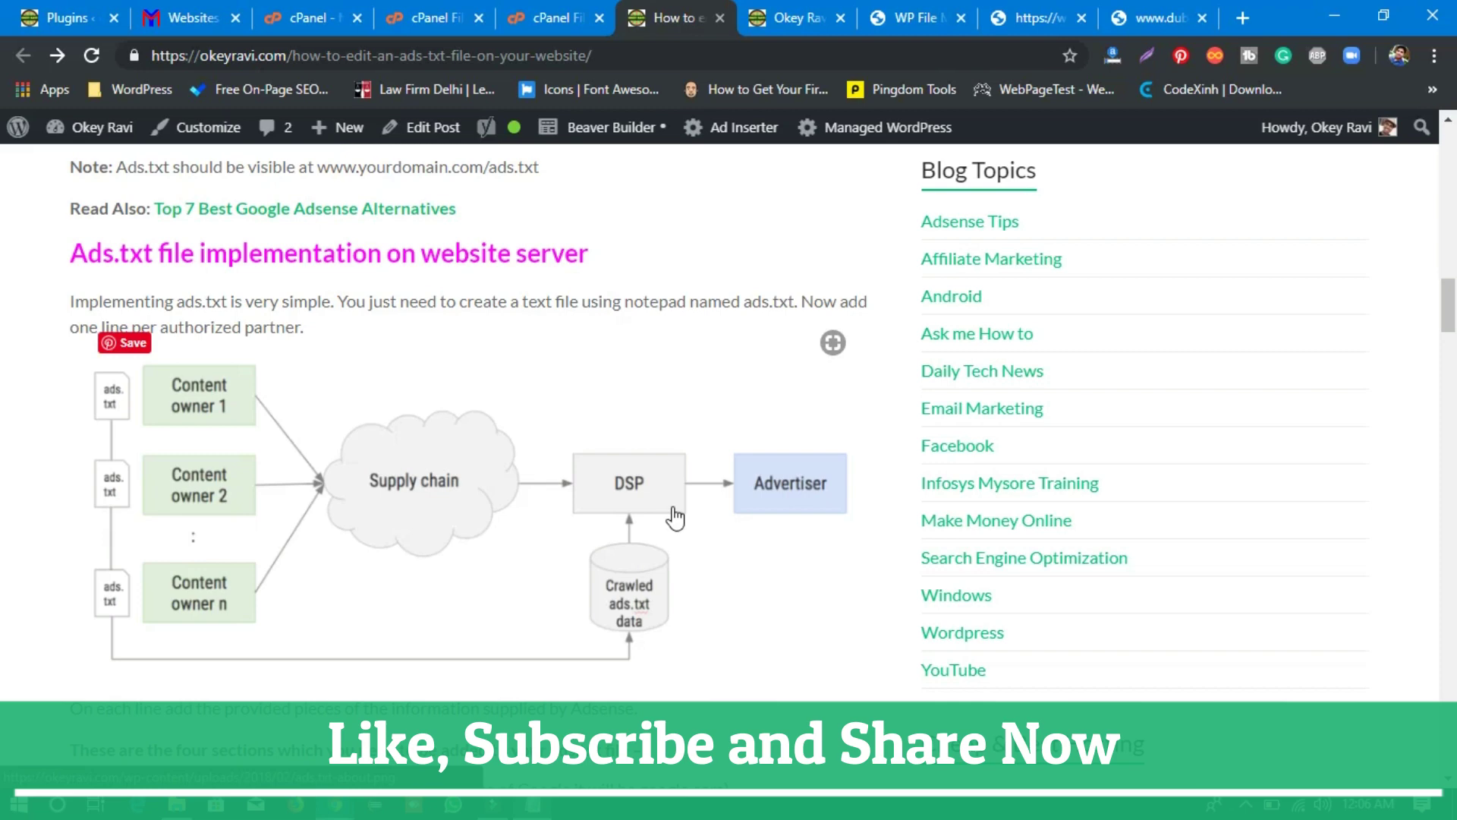
pyautogui.scroll(20, 675, 519)
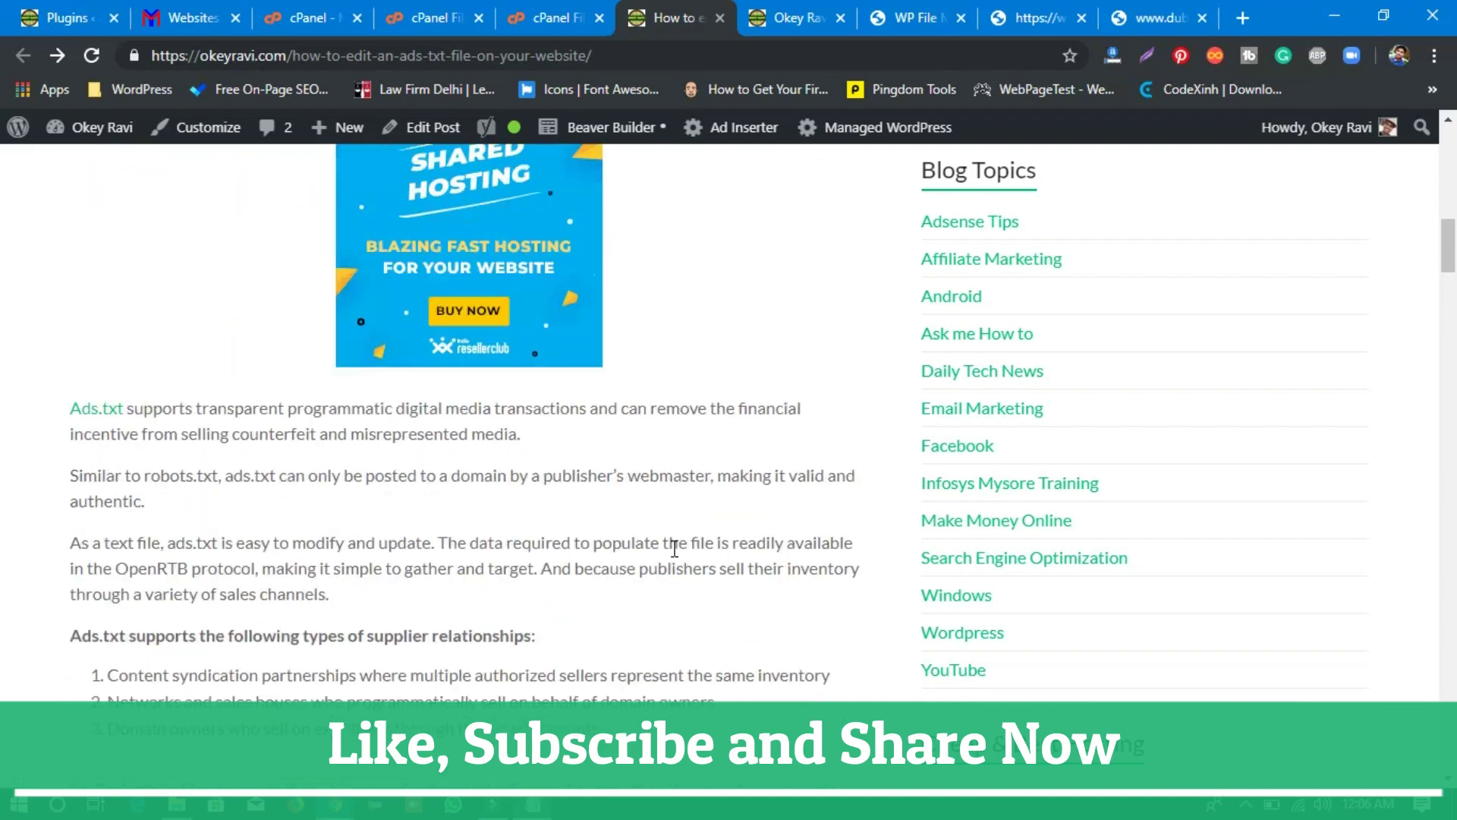